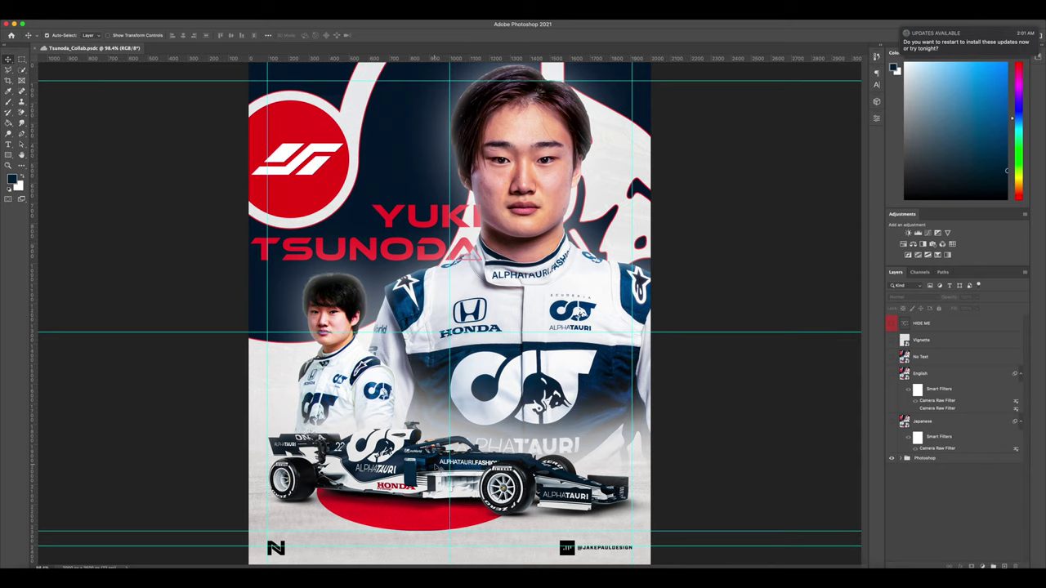
Step: Expand the Photoshop layer group and hide the title text, smaller driver portrait, Japanese red elements and Background photo layer
click(907, 458)
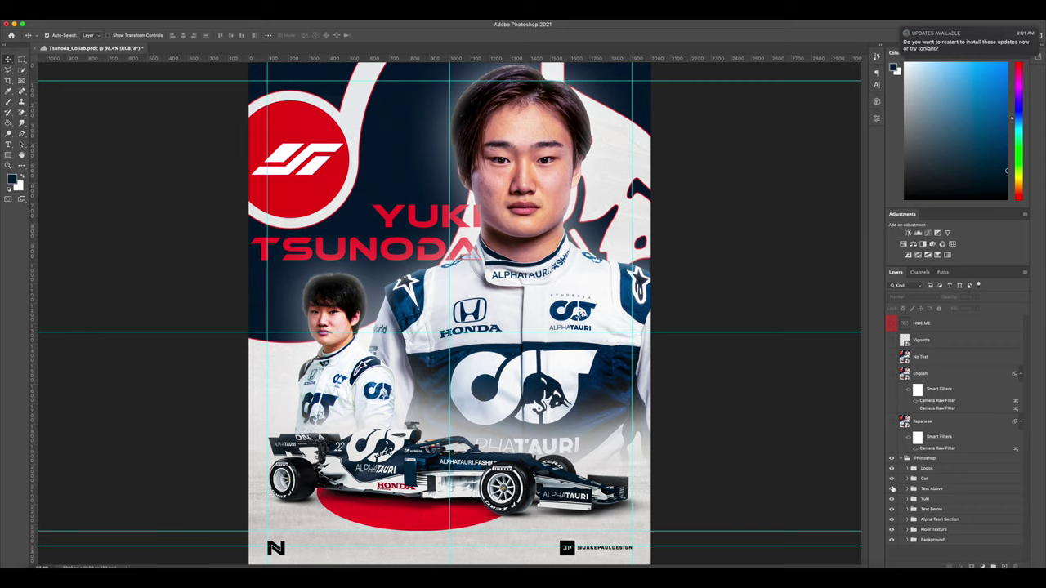
click(891, 489)
click(339, 415)
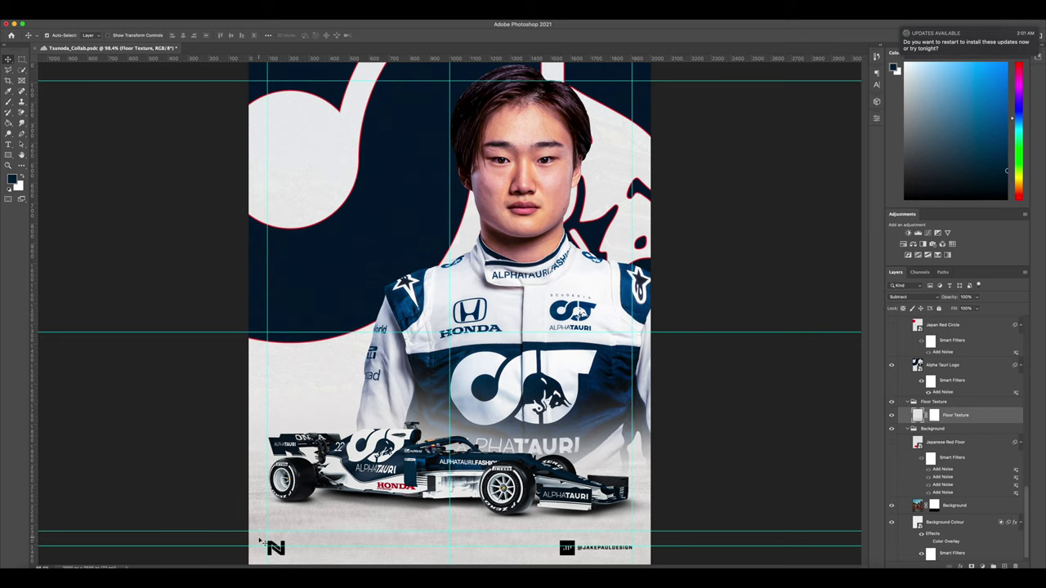
key(super+s)
click(841, 488)
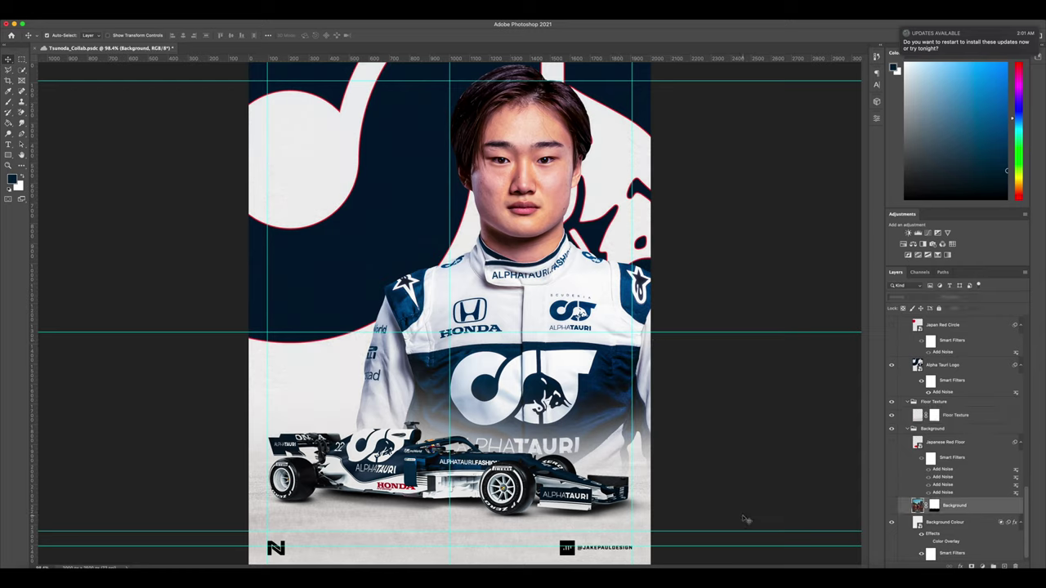
Step: Turn the Floor Texture layer off and on to compare the floor with and without the texture
click(501, 493)
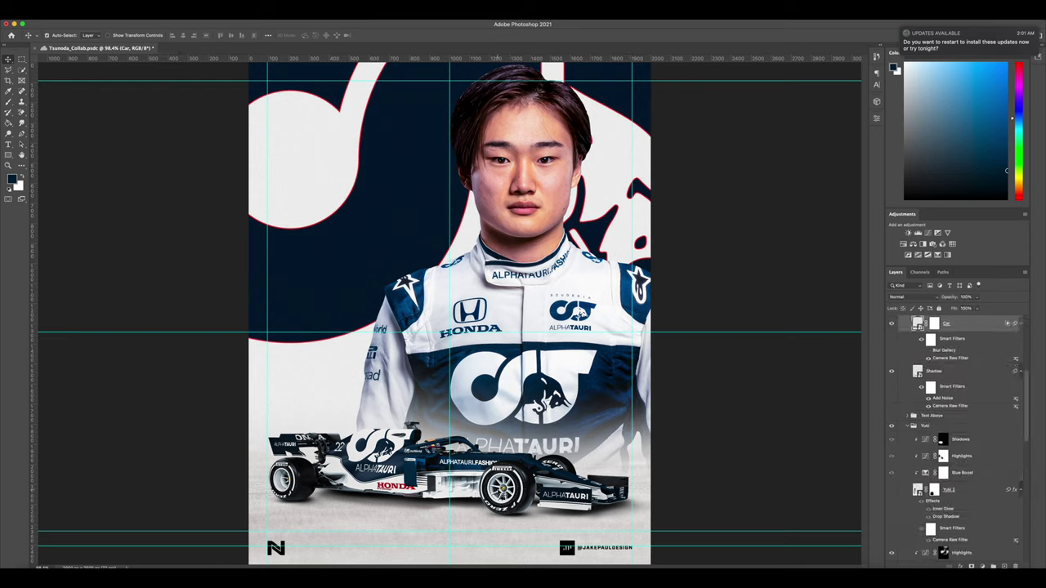
scroll(970, 398, up, 4)
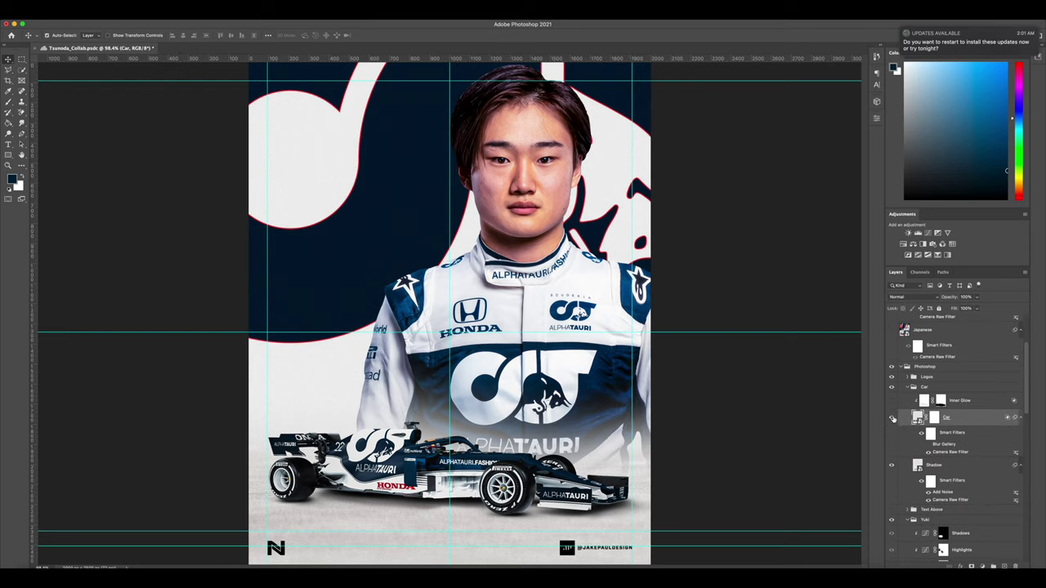
click(416, 499)
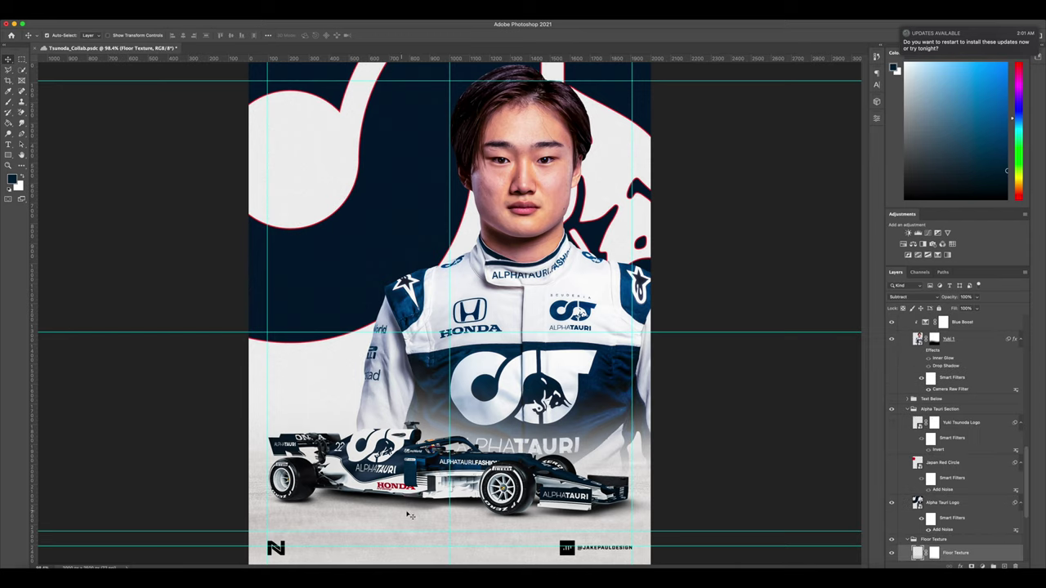
scroll(898, 491, down, 2)
scroll(899, 472, down, 1)
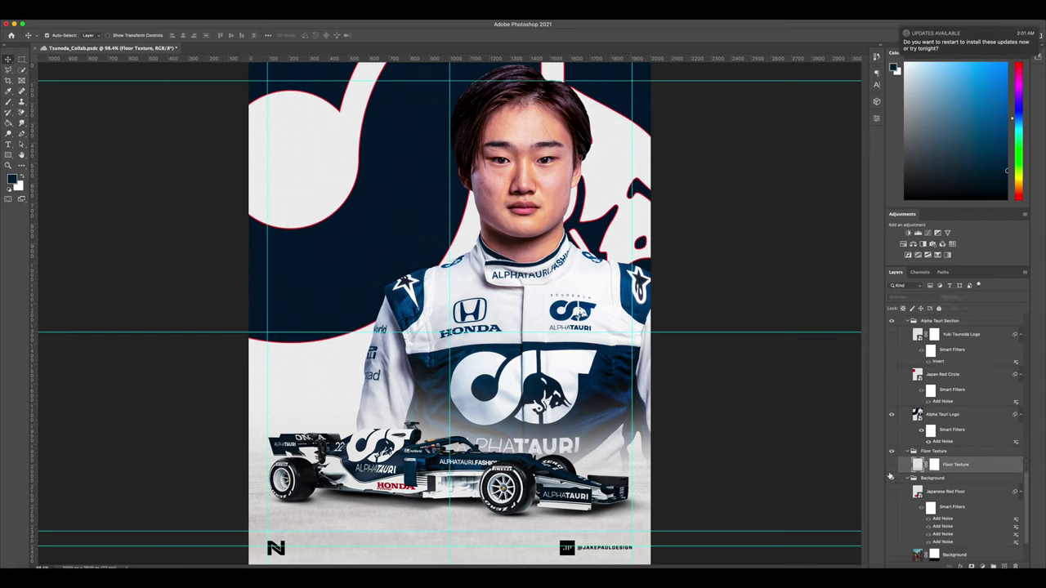
click(891, 465)
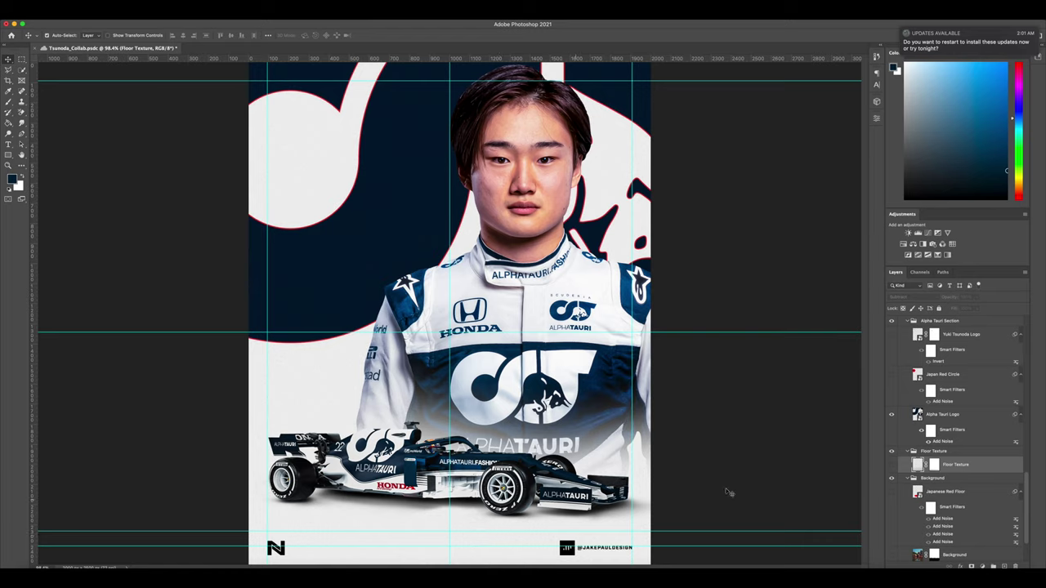
click(891, 465)
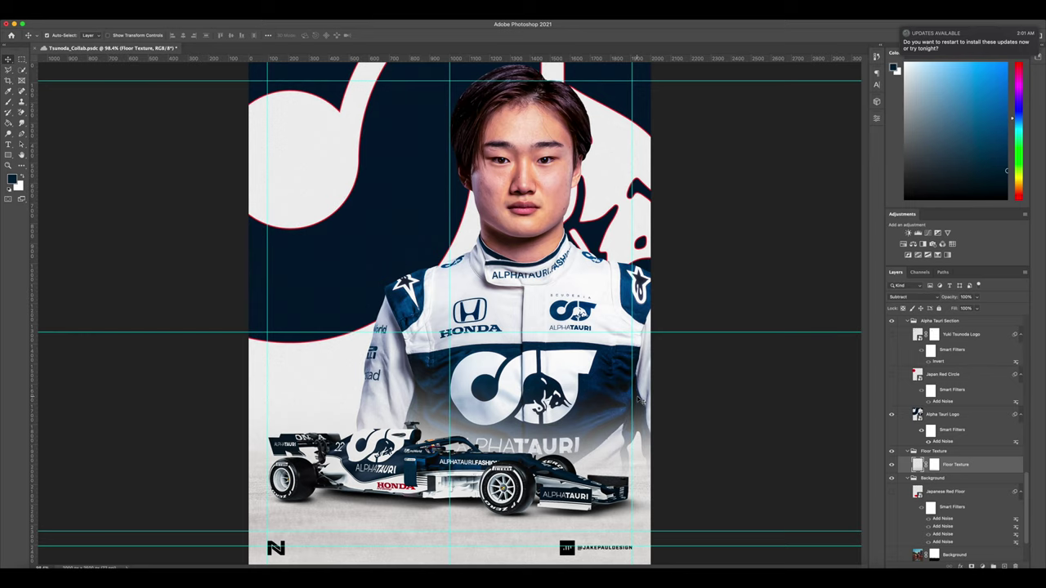
Step: Toggle the visibility of the Car layer and the Shadow layer beneath it to examine the car's ground shadow
click(421, 463)
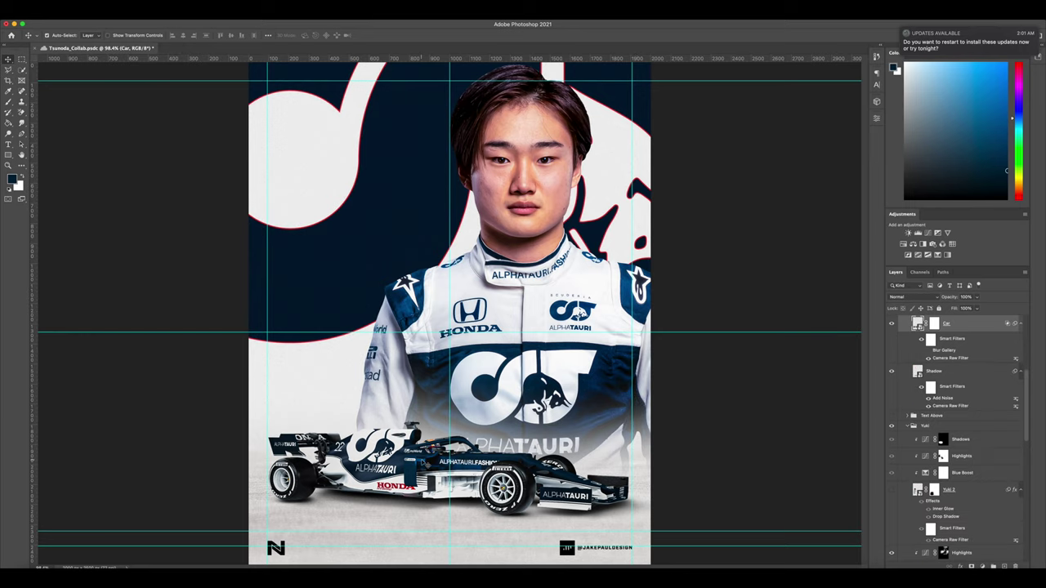
scroll(961, 422, up, 4)
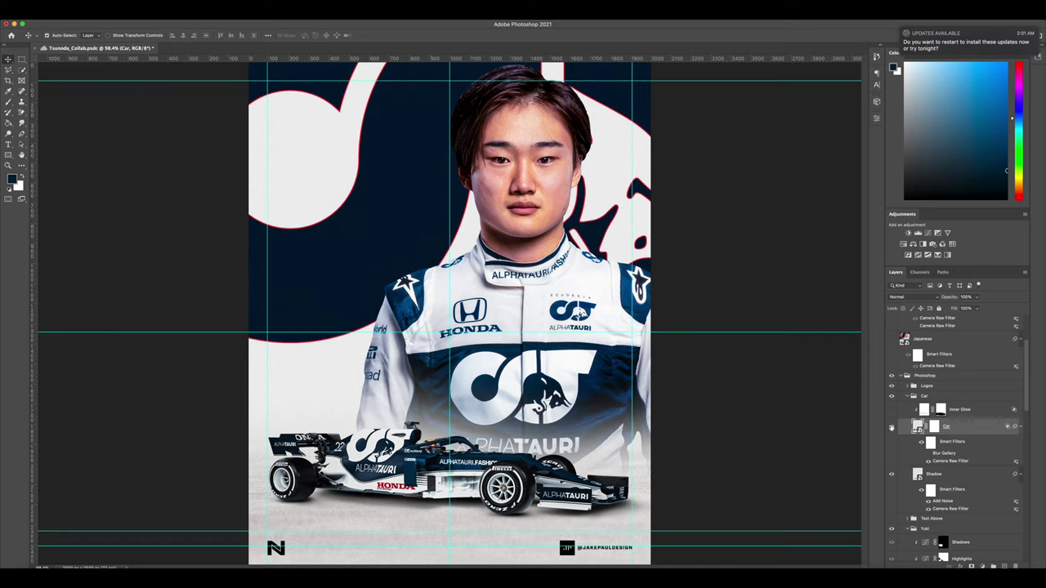
click(891, 426)
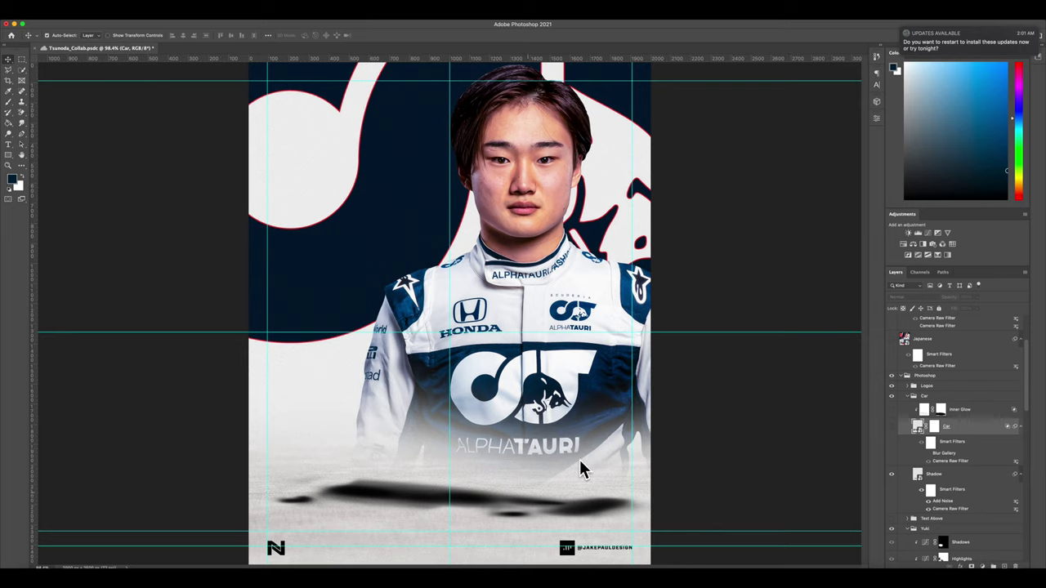
click(891, 426)
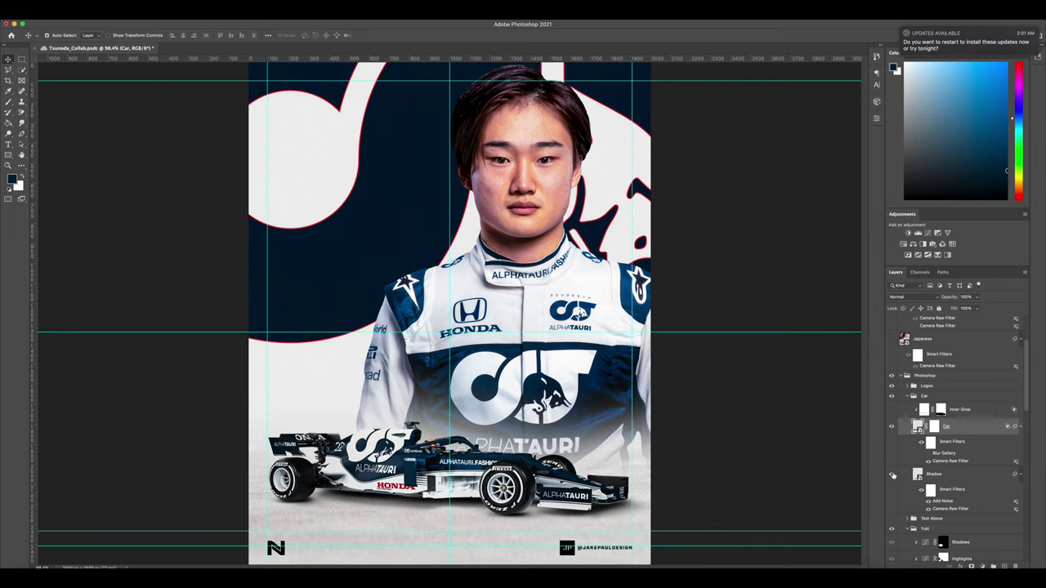
click(892, 473)
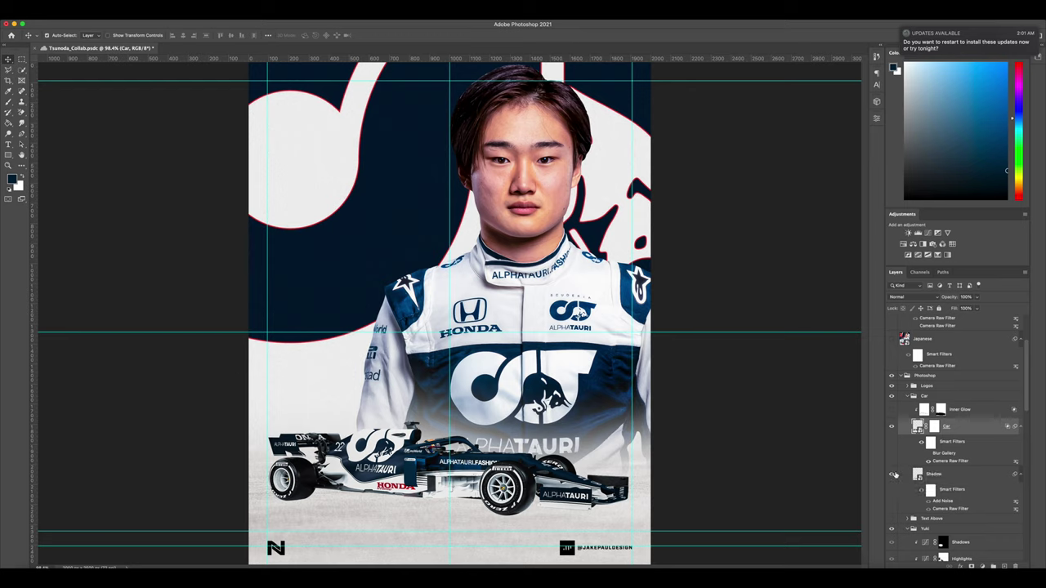
click(892, 474)
Step: Add a blank layer directly above the Shadow layer and hide the Shadow layer
key(ctrl+shift+alt+n)
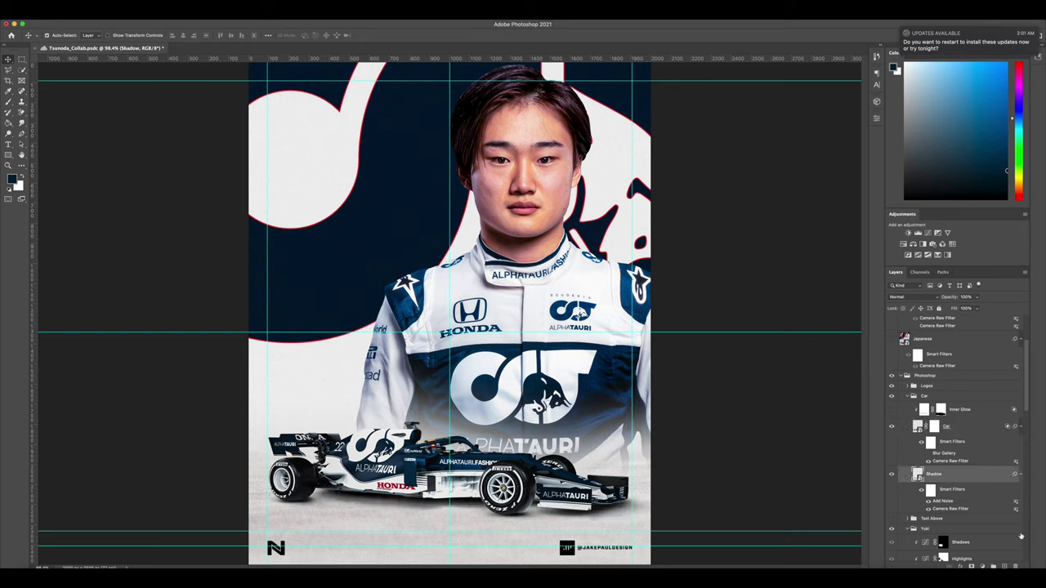
click(891, 491)
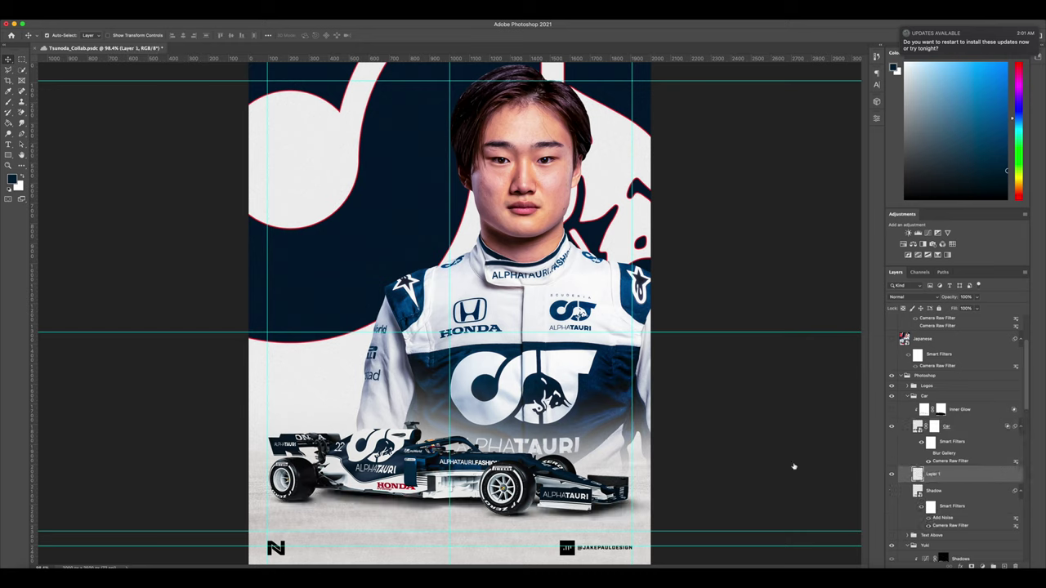
Step: Set up a soft brush with a size of 175 px and 0% hardness
key(b)
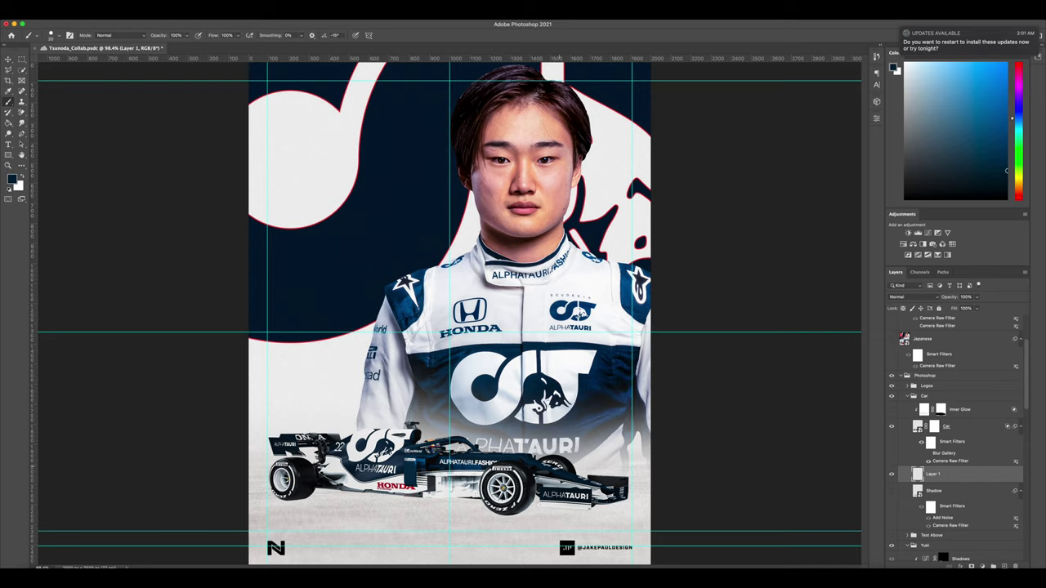
key(bracketright)
key(bracketright)
key(bracketright)
key(bracketright)
key(bracketright)
right_click(380, 508)
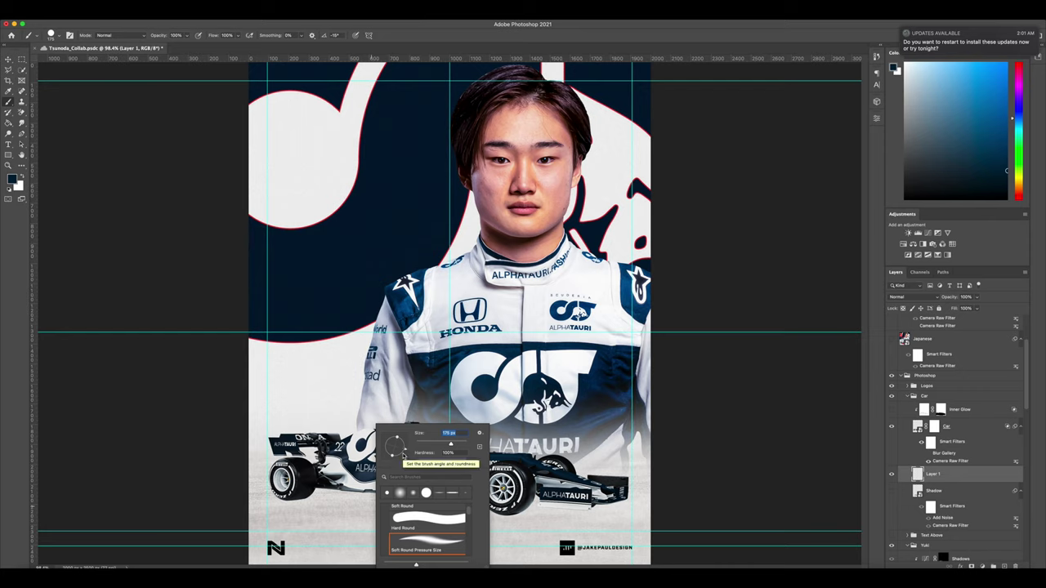
drag(419, 463, 415, 463)
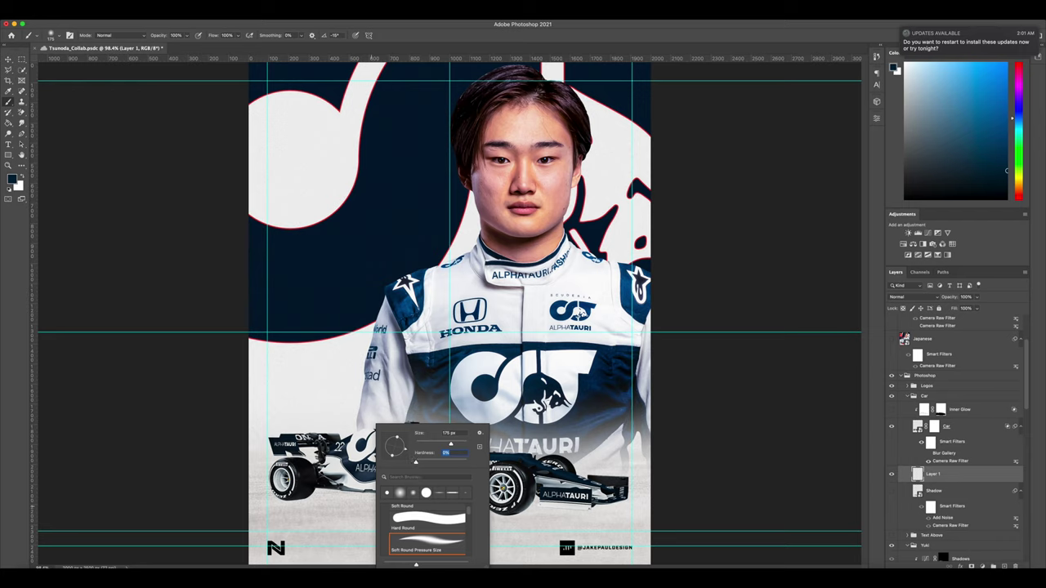
key(Return)
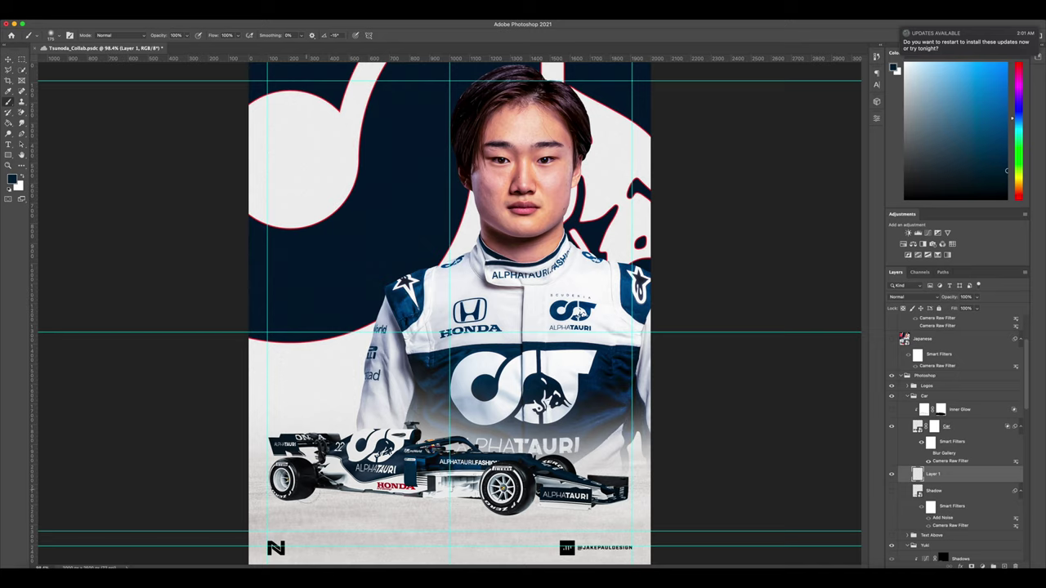
Step: Flatten the brush tip into a thin horizontal ellipse at a 0° angle
right_click(374, 496)
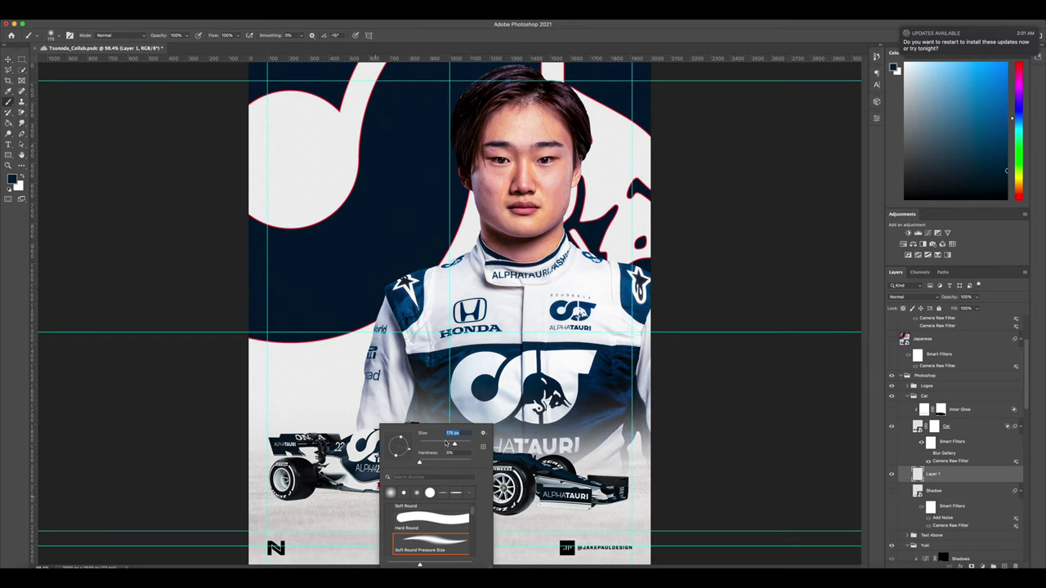
key(Tab)
mouse_move(414, 453)
mouse_down()
mouse_move(398, 455)
mouse_move(406, 450)
mouse_up()
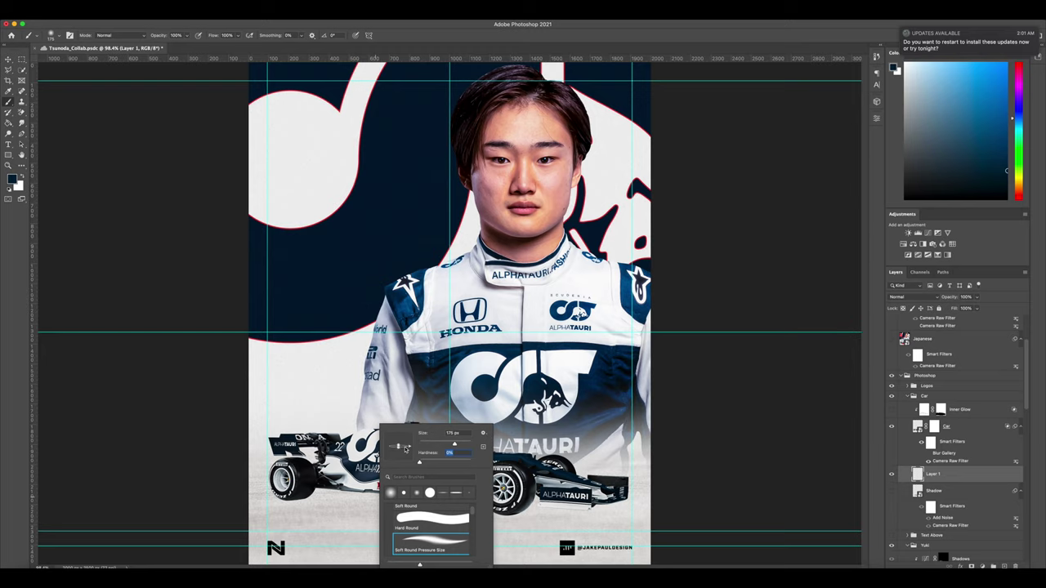
drag(405, 450, 405, 449)
key(Return)
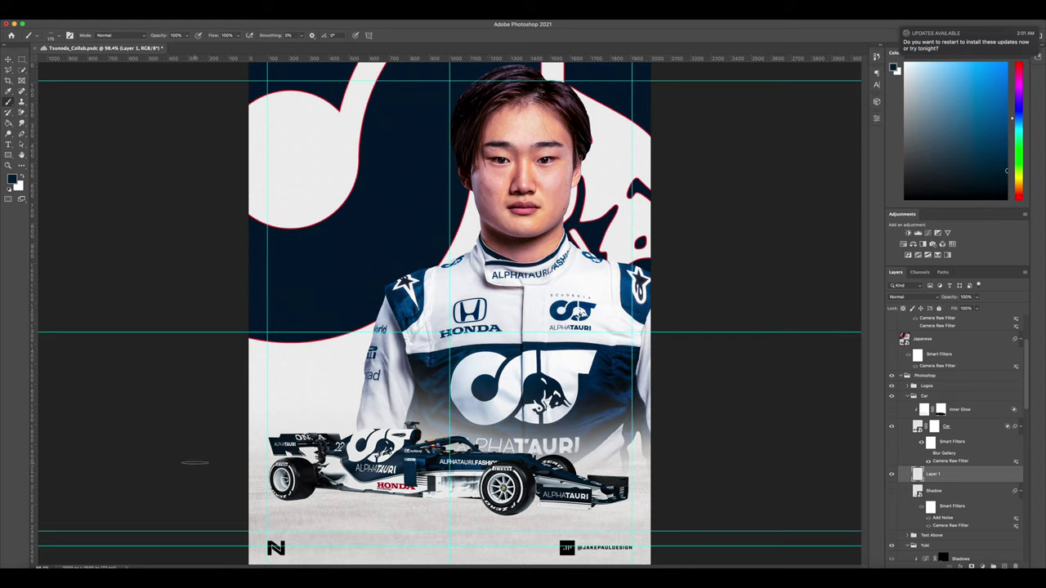
Step: Reset the colours to default black and white and enlarge the brush to 400 px
key(d)
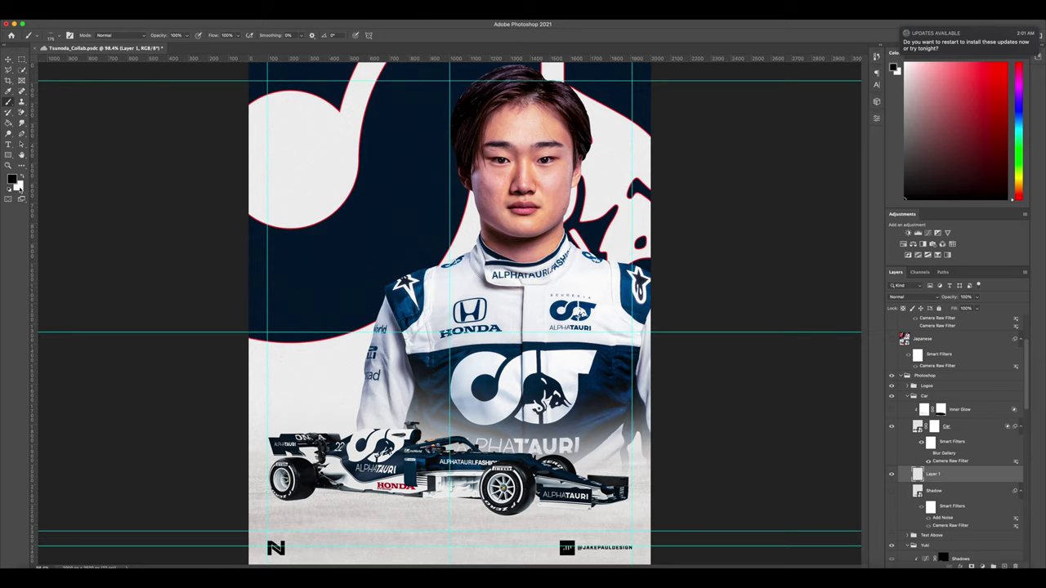
key(bracketright)
key(bracketright)
key(bracketright)
key(bracketright)
key(bracketright)
key(bracketright)
key(bracketright)
key(bracketright)
Step: Try painting black shadow strokes on the floor beneath the car, and undo them
click(331, 500)
key(ctrl+z)
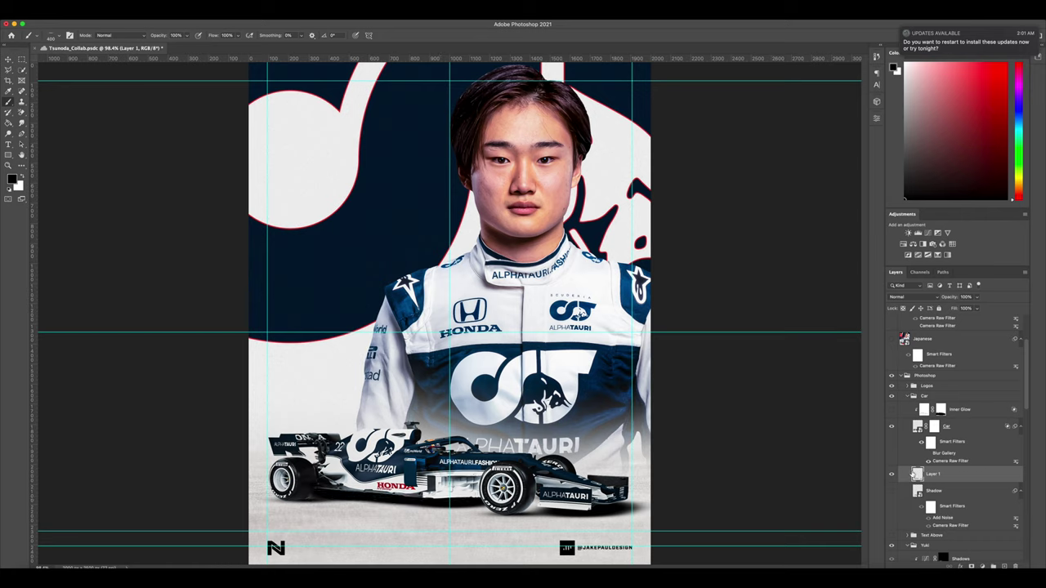
key(super+z)
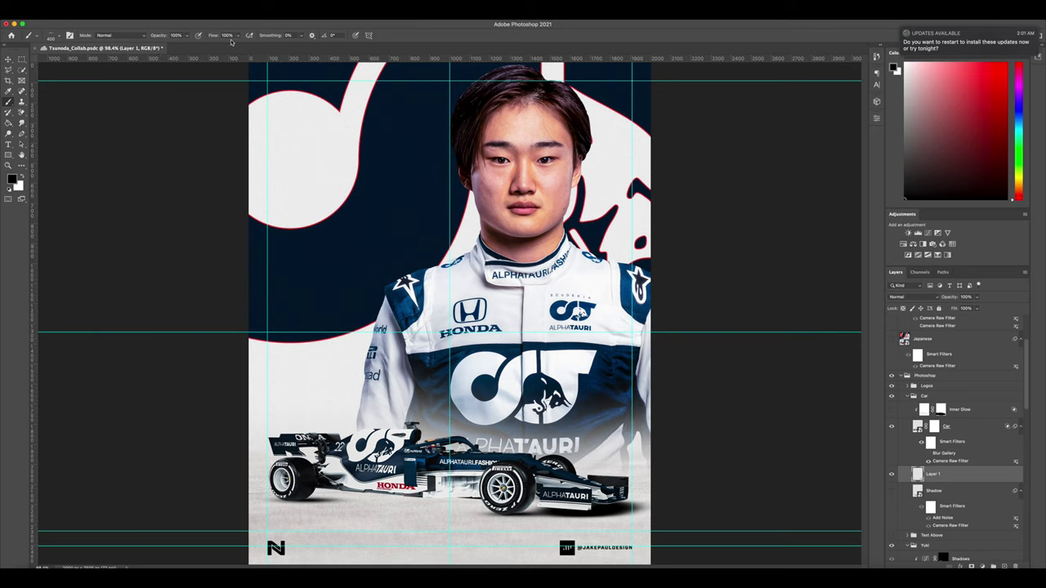
mouse_move(187, 35)
mouse_down()
mouse_move(177, 46)
mouse_move(186, 38)
mouse_up()
mouse_move(367, 499)
mouse_down()
mouse_move(432, 500)
mouse_move(310, 492)
mouse_move(364, 500)
mouse_up()
mouse_move(430, 497)
mouse_down()
mouse_move(482, 501)
mouse_move(343, 500)
mouse_up()
key(super+z)
key(super+z)
Step: Lower the brush flow to 28% and paint soft shadow strokes beneath the car
drag(236, 37, 194, 49)
mouse_move(433, 500)
mouse_down()
mouse_move(467, 501)
mouse_move(311, 495)
mouse_up()
mouse_move(360, 507)
mouse_down()
mouse_move(482, 504)
mouse_move(449, 505)
mouse_up()
Step: Delete the trial paint layer and show the original Shadow layer again
key(super+z)
key(BackSpace)
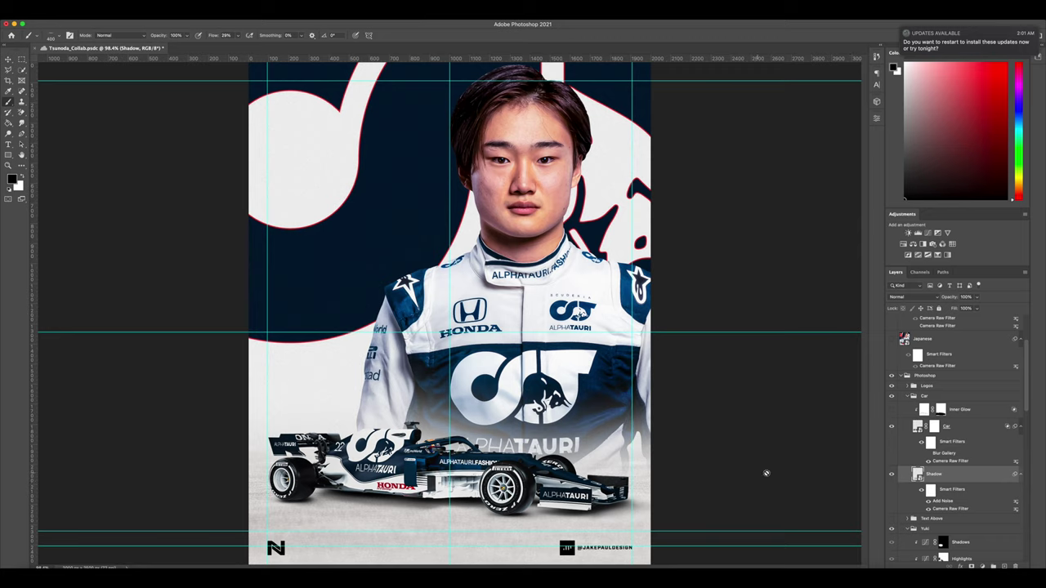
key(v)
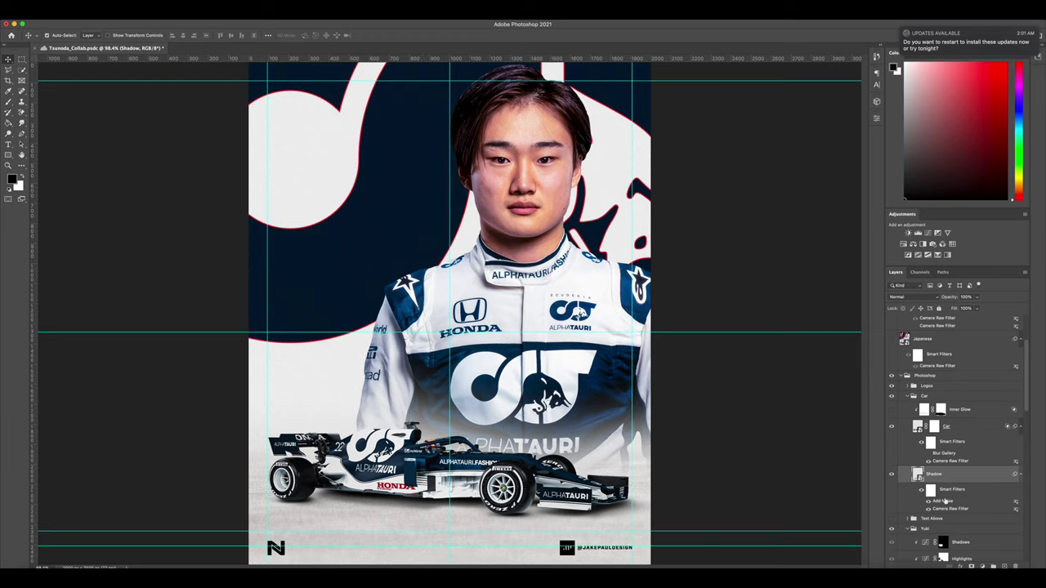
Step: Examine the Shadow layer with the Car layer hidden and shown, and inspect the car, shadow and floor up close
click(891, 425)
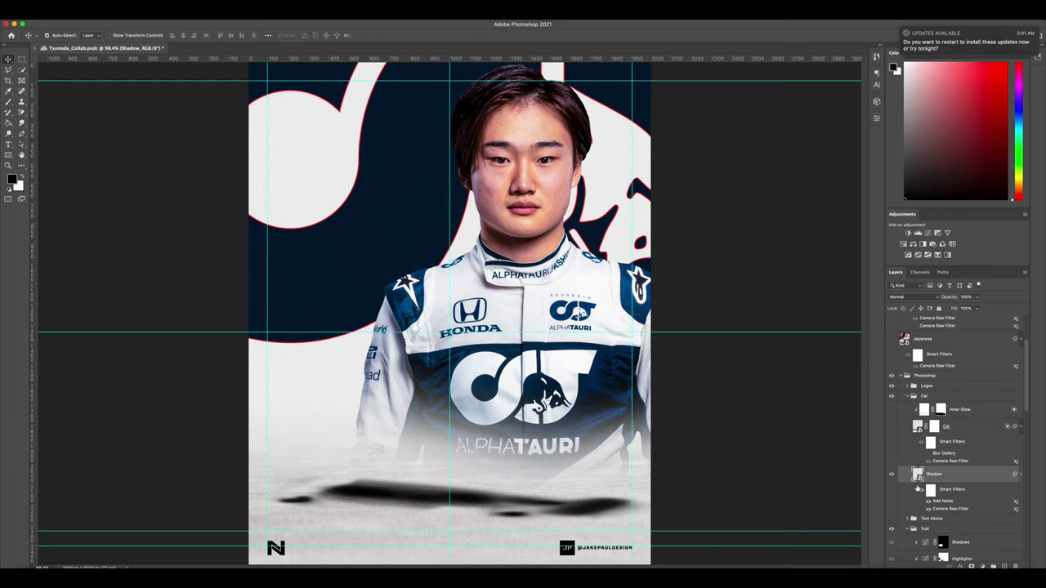
click(892, 425)
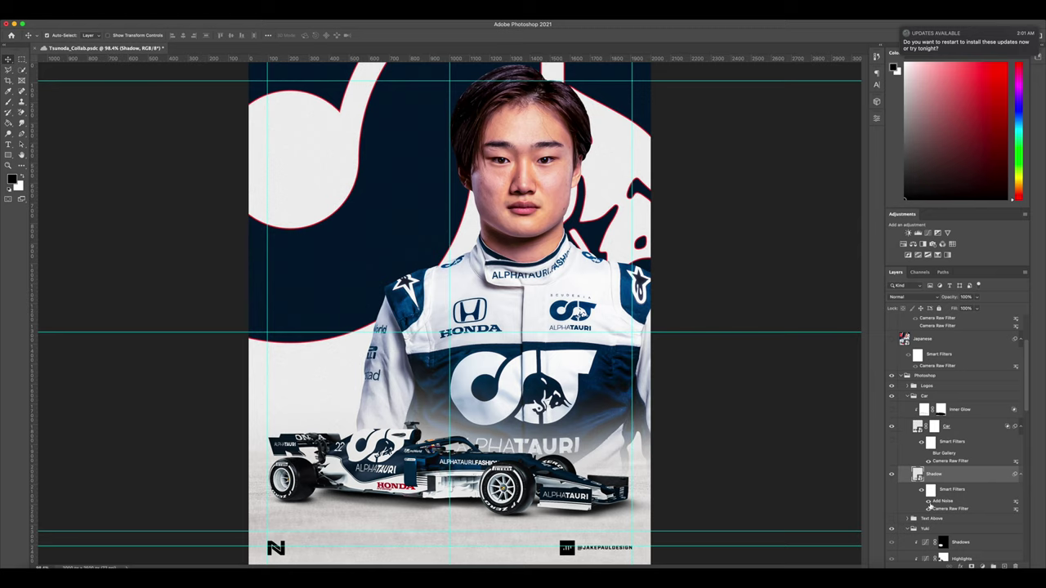
scroll(460, 373, up, 5)
scroll(460, 373, down, 4)
scroll(500, 506, down, 5)
scroll(502, 509, up, 1)
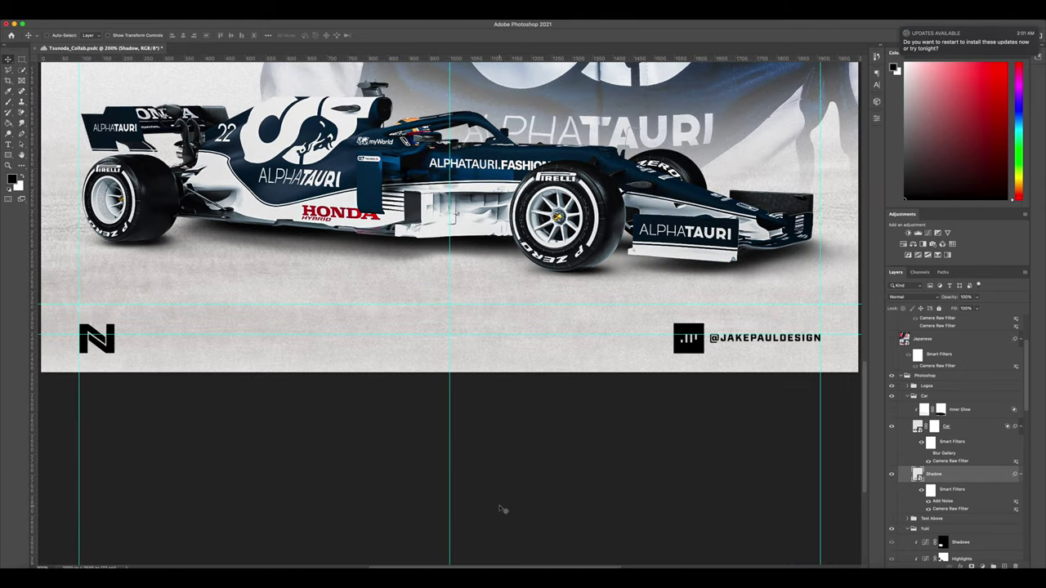
scroll(501, 509, up, 4)
scroll(511, 506, up, 3)
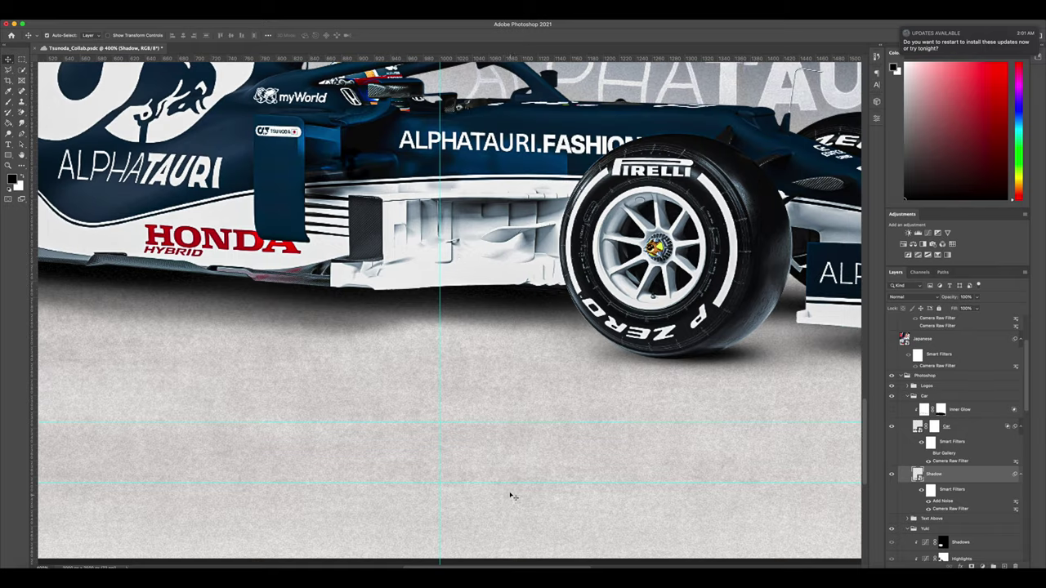
scroll(505, 470, up, 10)
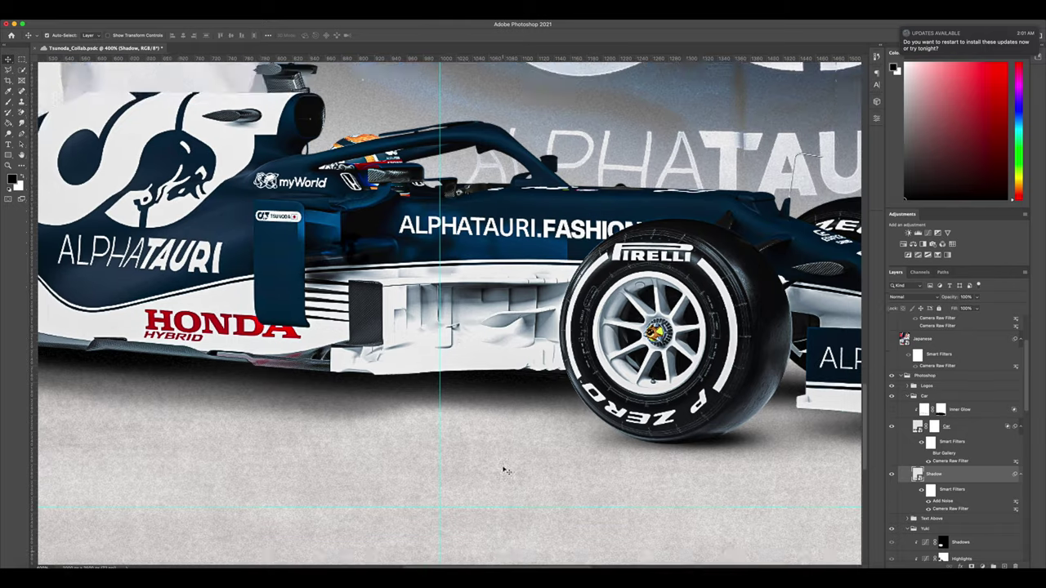
scroll(505, 471, left, 6)
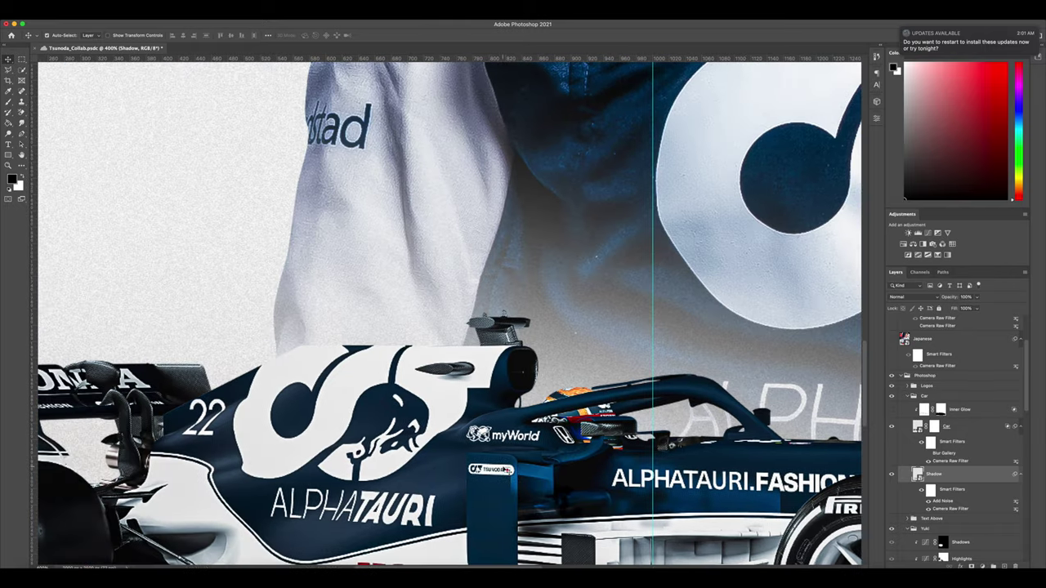
scroll(439, 305, up, 3)
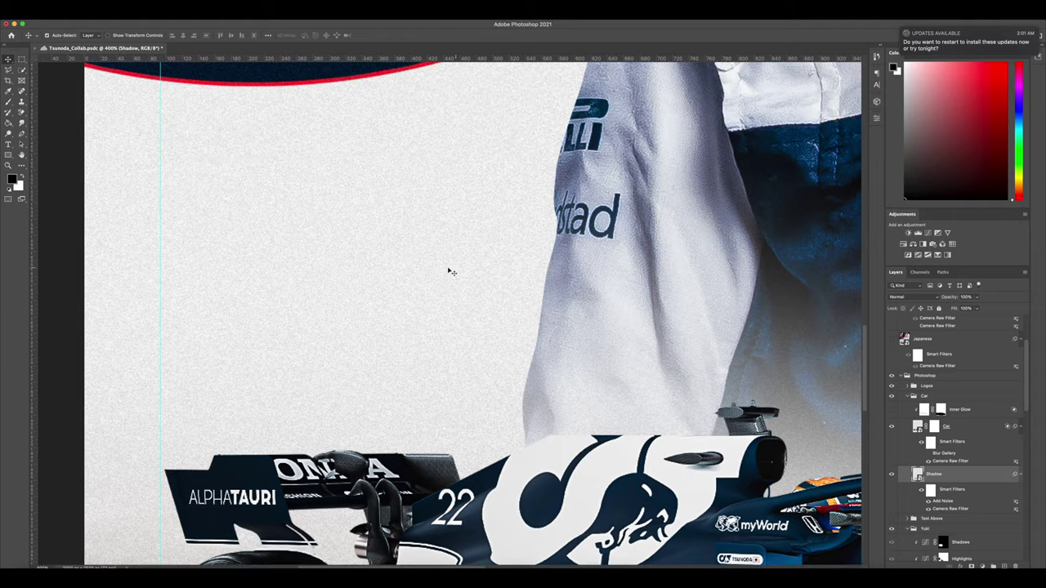
Step: Examine the grain on the light background up close with the Background Colour layer's Add Noise filter off
key(super+0)
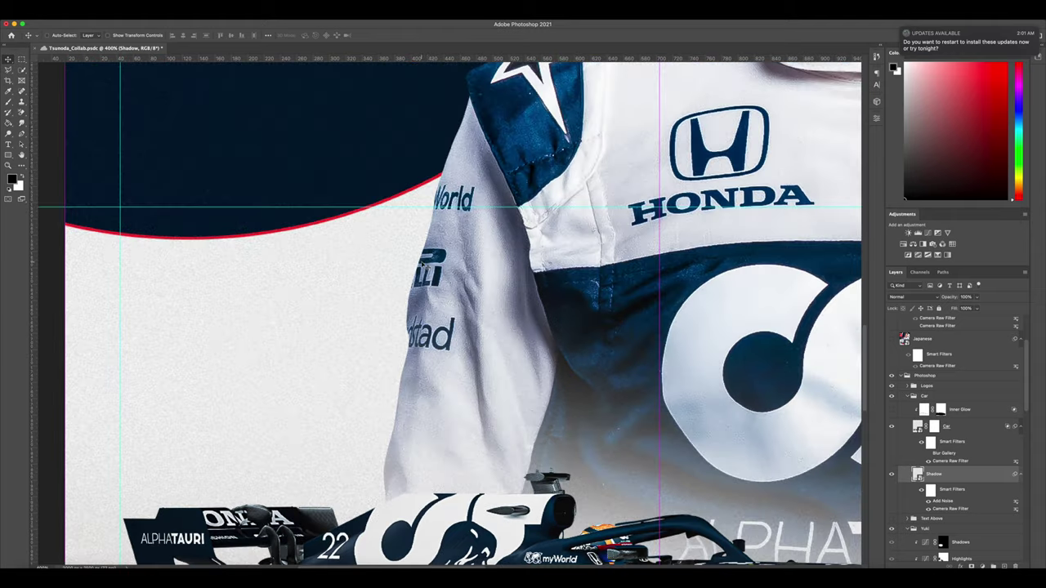
key(super+equal)
key(super+equal)
key(super+equal)
key(super+equal)
key(super+equal)
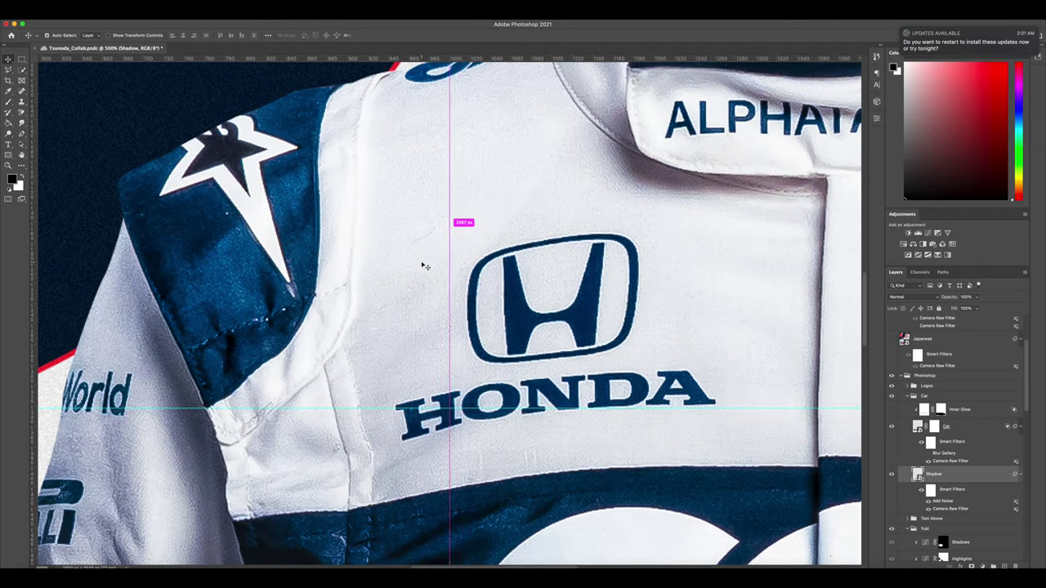
scroll(376, 269, left, 5)
scroll(79, 299, down, 5)
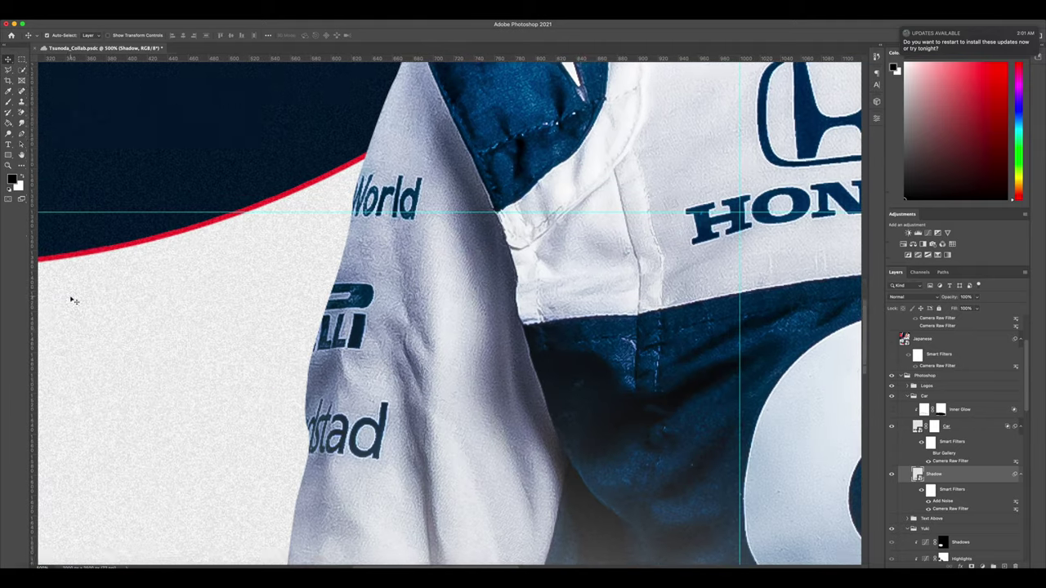
scroll(79, 299, left, 6)
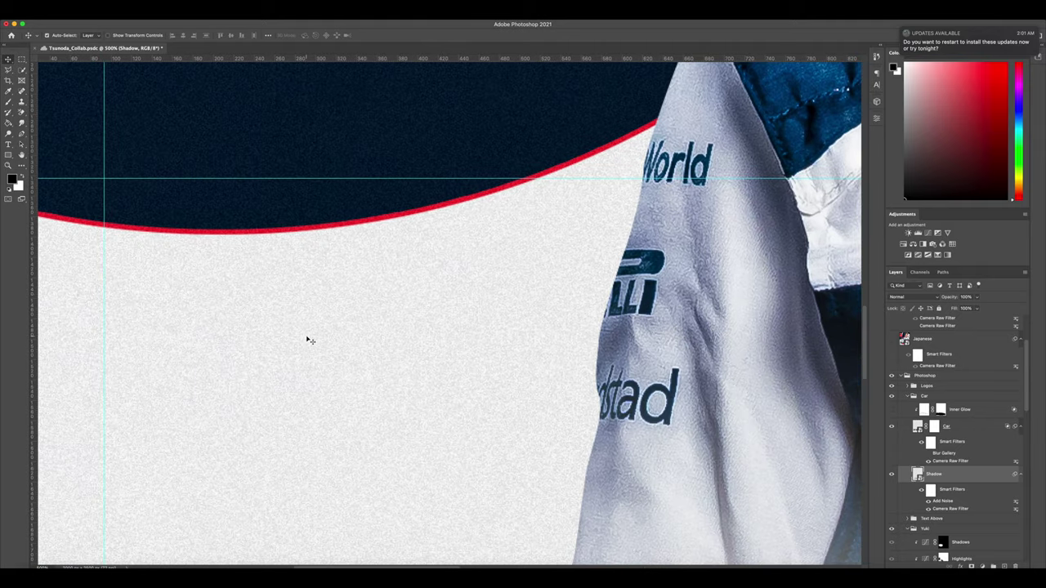
click(309, 340)
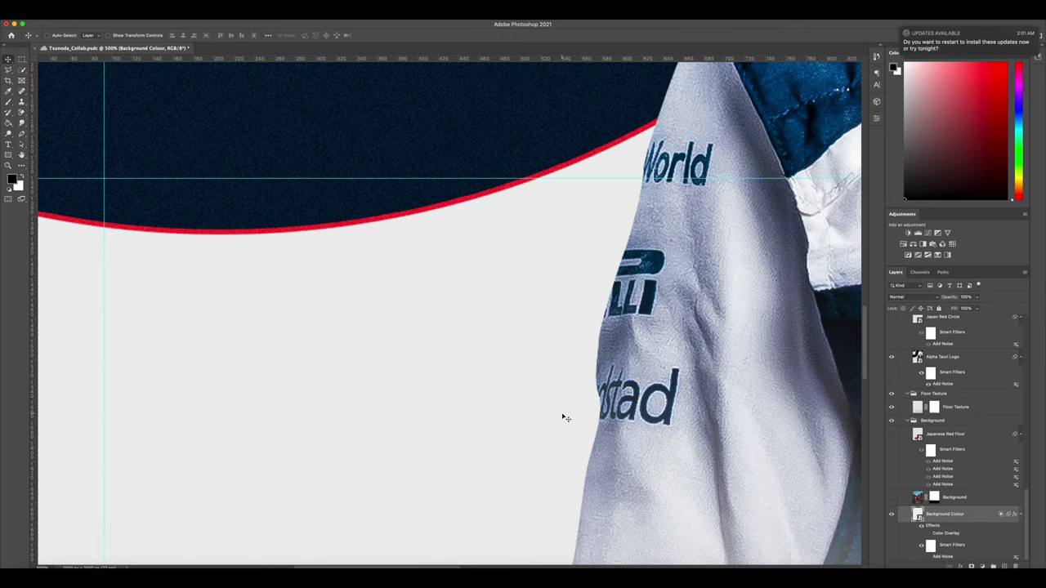
key(super+0)
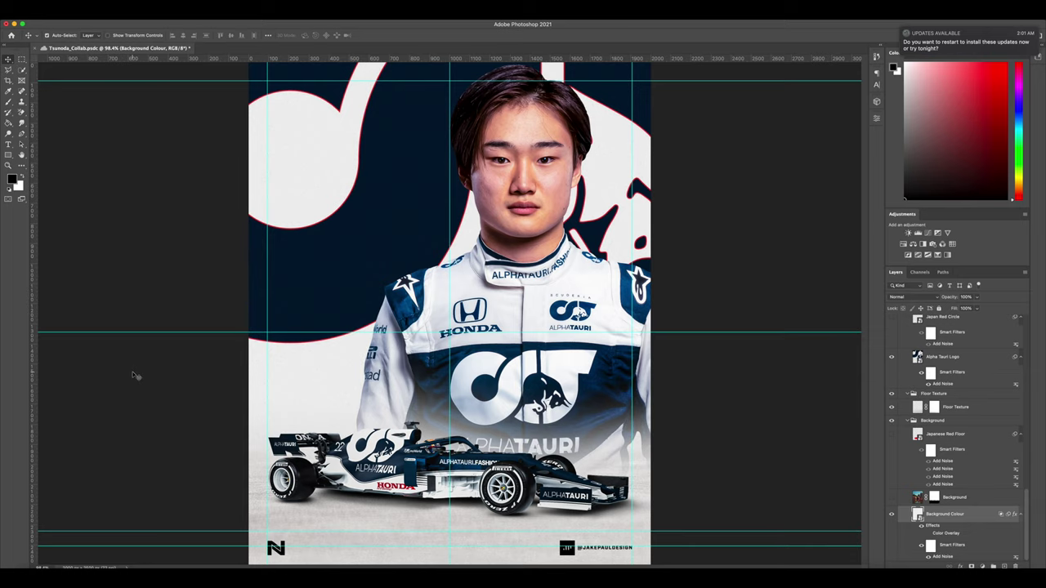
Step: Inspect the background grain and the floor around the car up close, comparing the floor with the Floor Texture layer hidden and shown
key(super+plus)
key(super+plus)
key(super+plus)
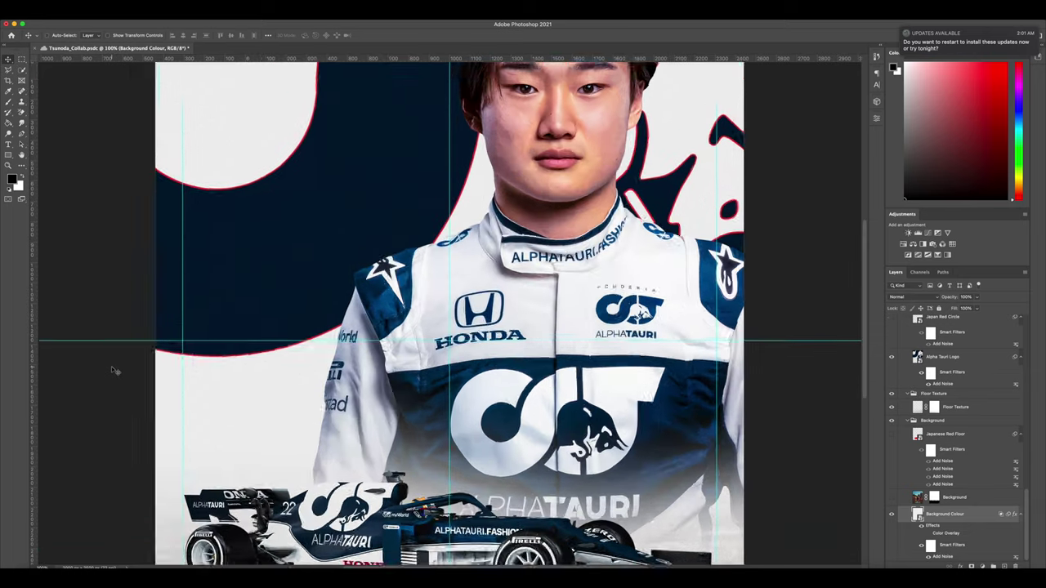
scroll(116, 371, left, 5)
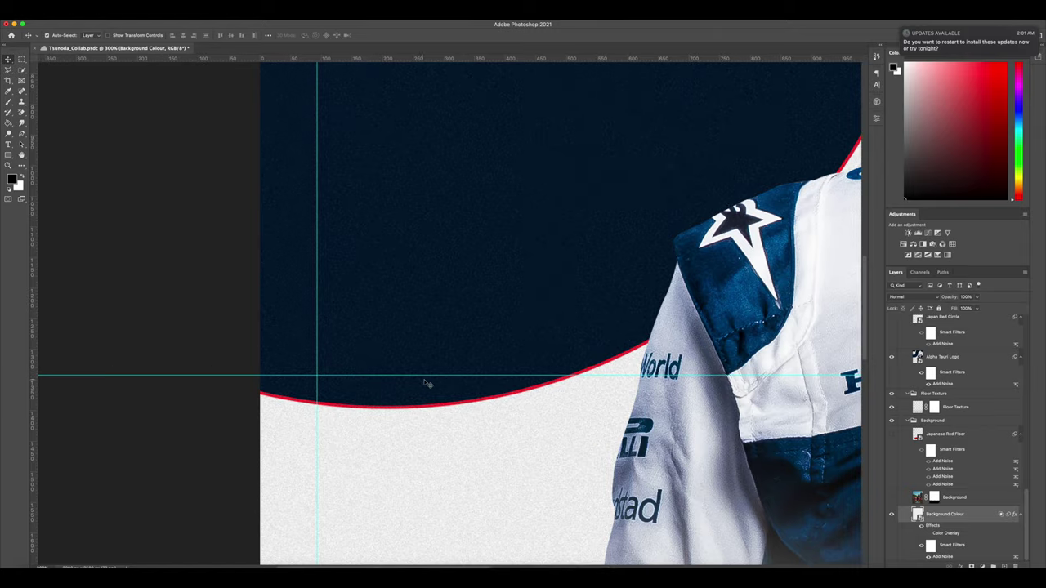
scroll(424, 382, down, 5)
scroll(425, 383, up, 5)
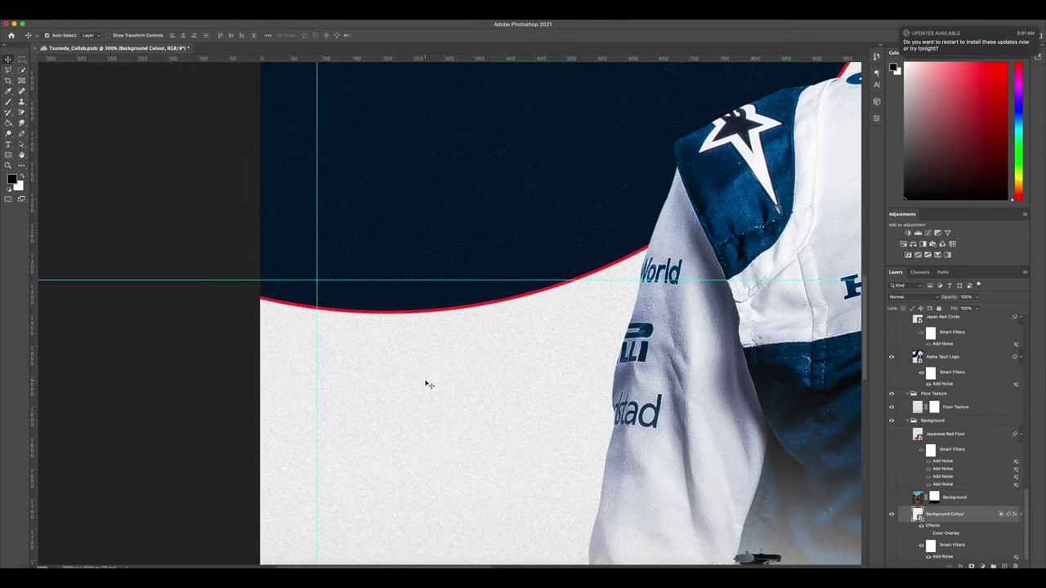
scroll(425, 382, down, 10)
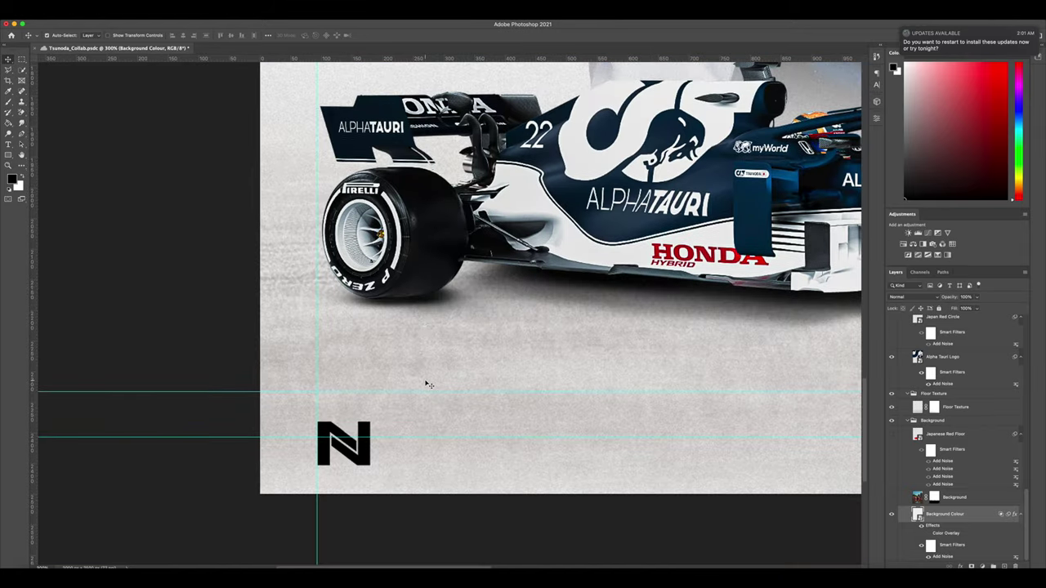
scroll(425, 382, left, 5)
click(447, 327)
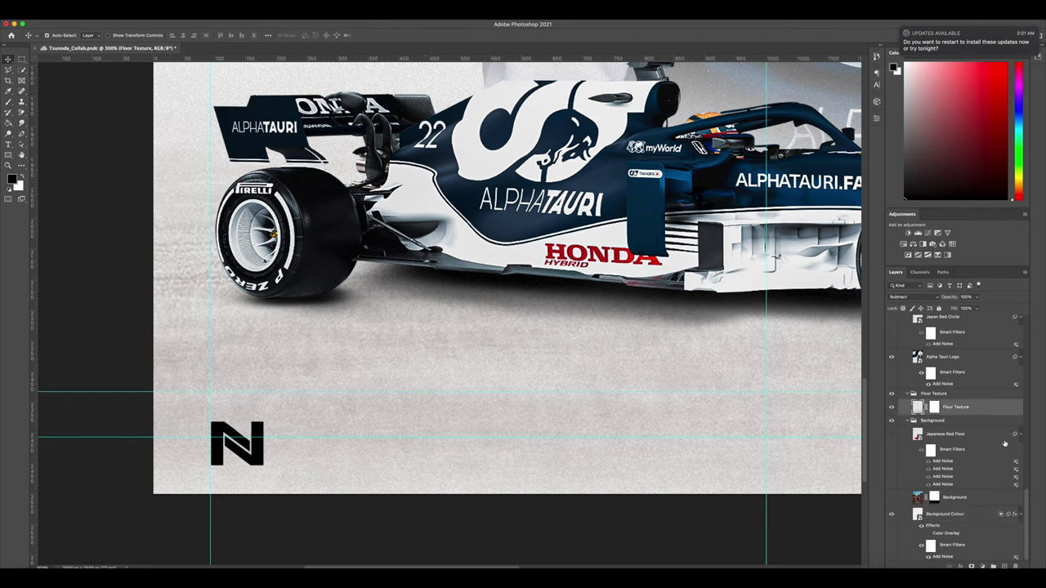
click(898, 406)
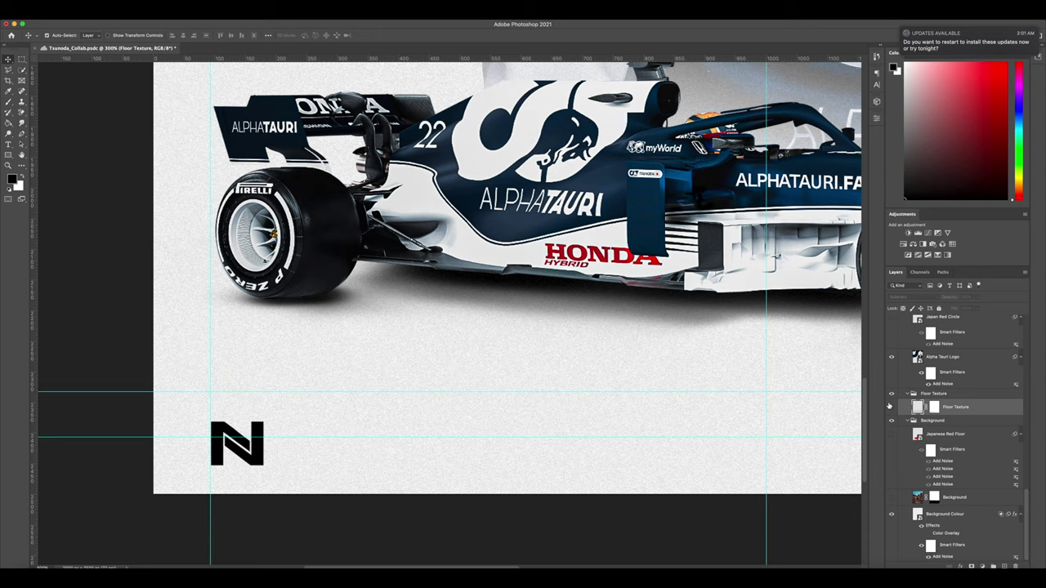
click(890, 406)
scroll(362, 362, up, 2)
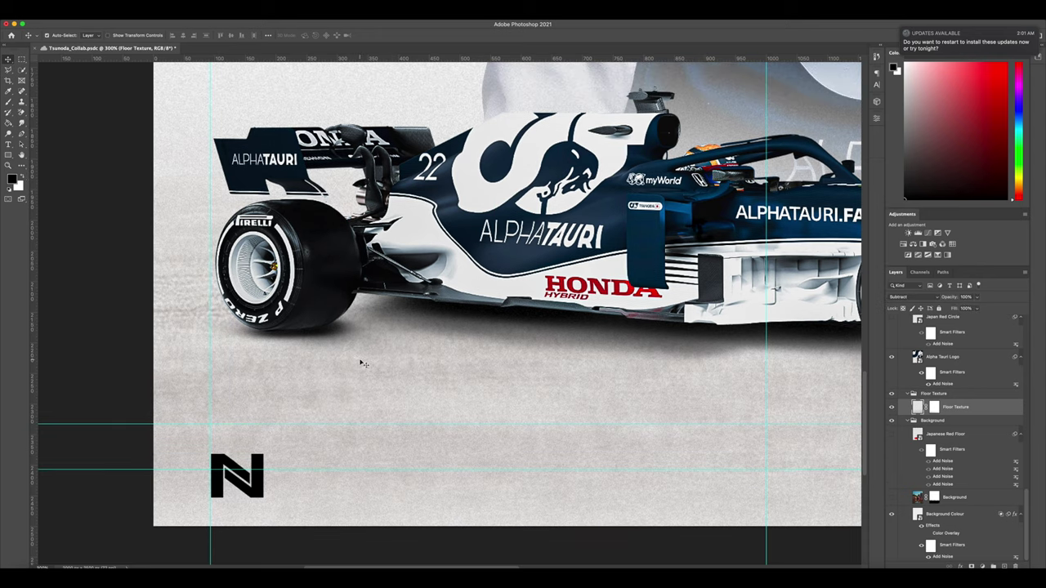
scroll(361, 362, right, 5)
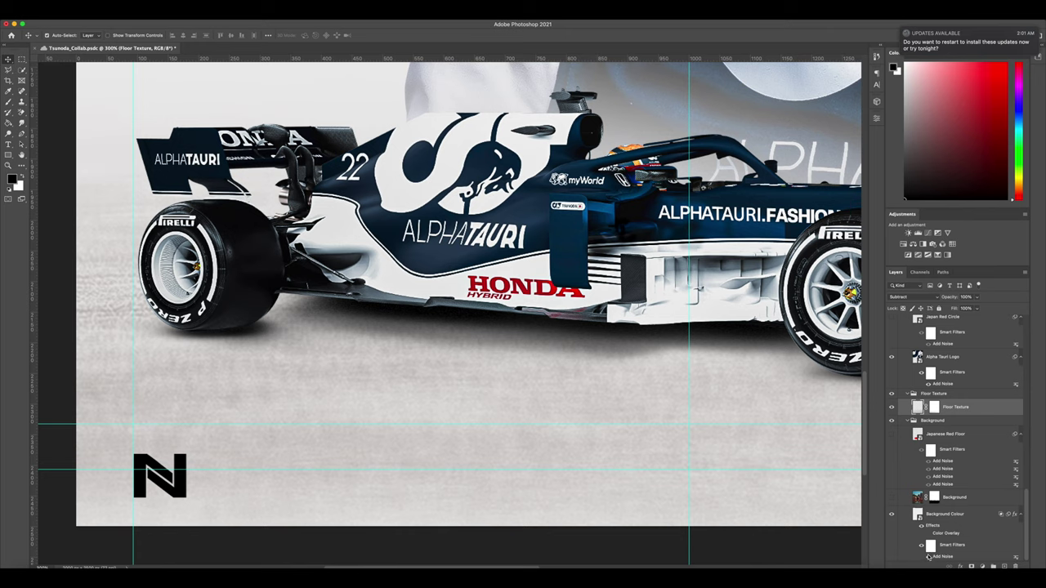
Step: Try another Add Noise filter on the Shadow layer at 400% and 0.10%, and cancel it
click(437, 327)
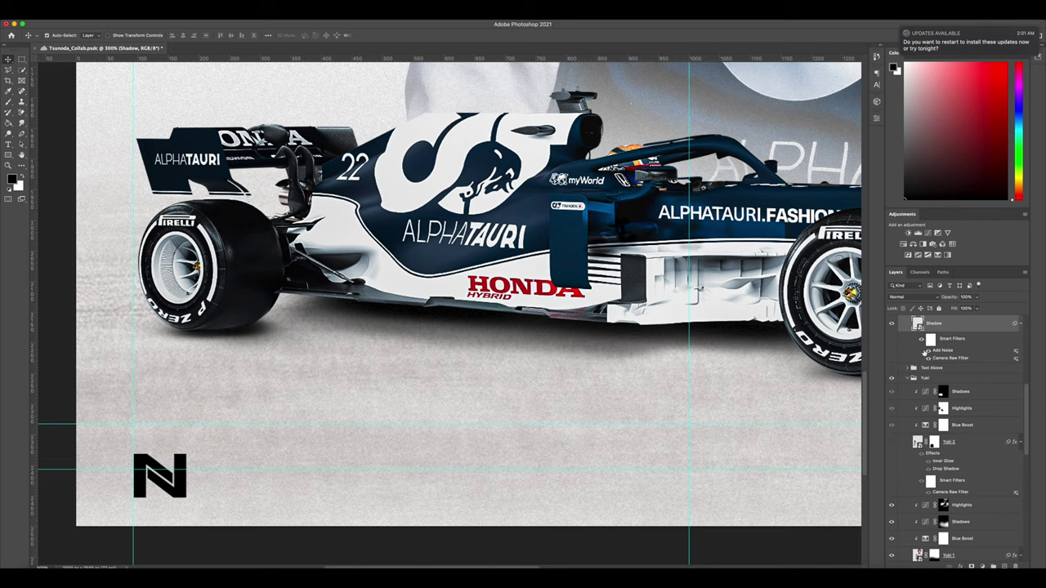
key(super+0)
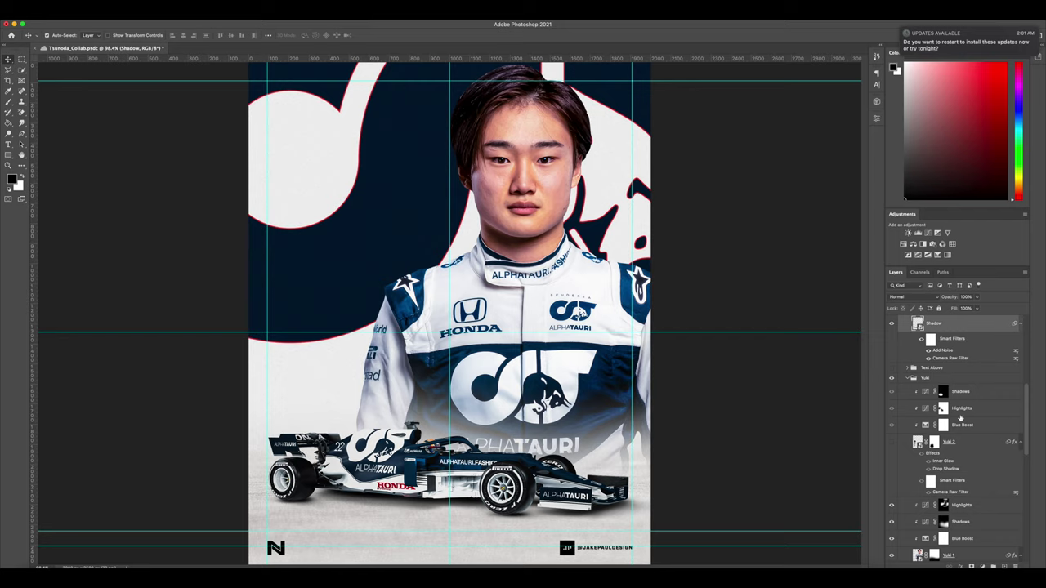
click(192, 10)
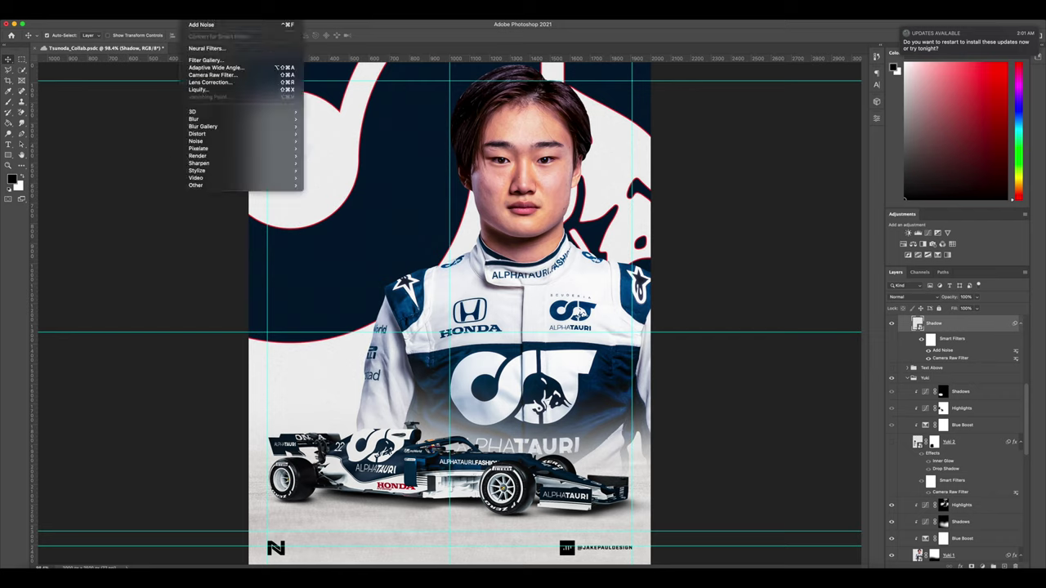
mouse_move(196, 143)
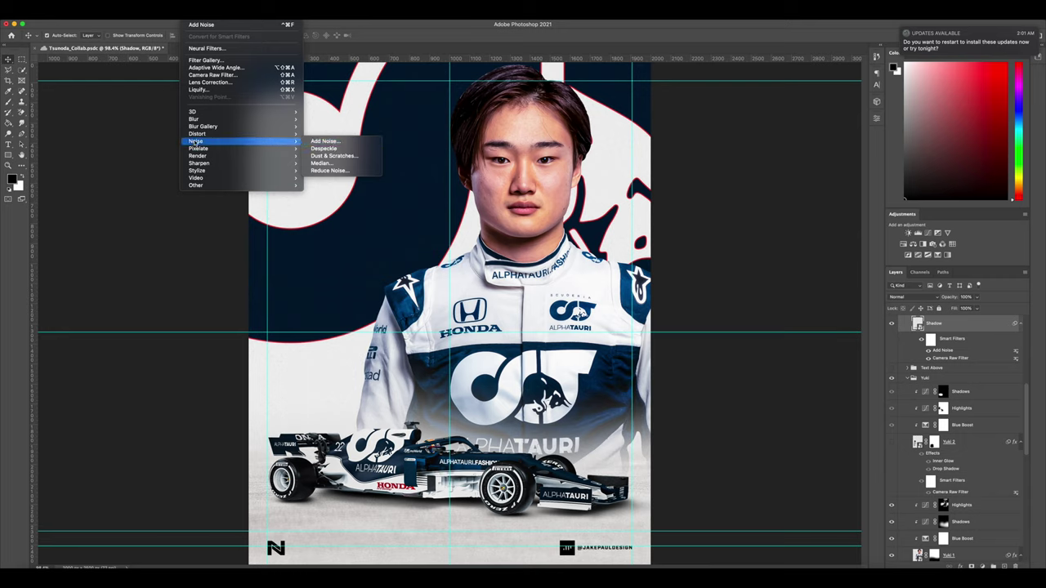
click(348, 144)
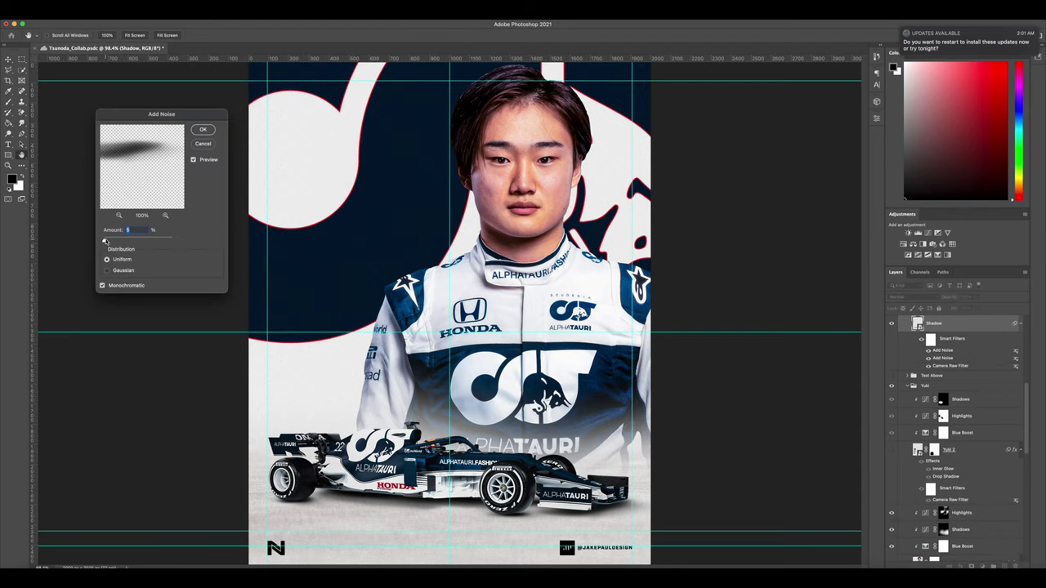
drag(104, 241, 287, 241)
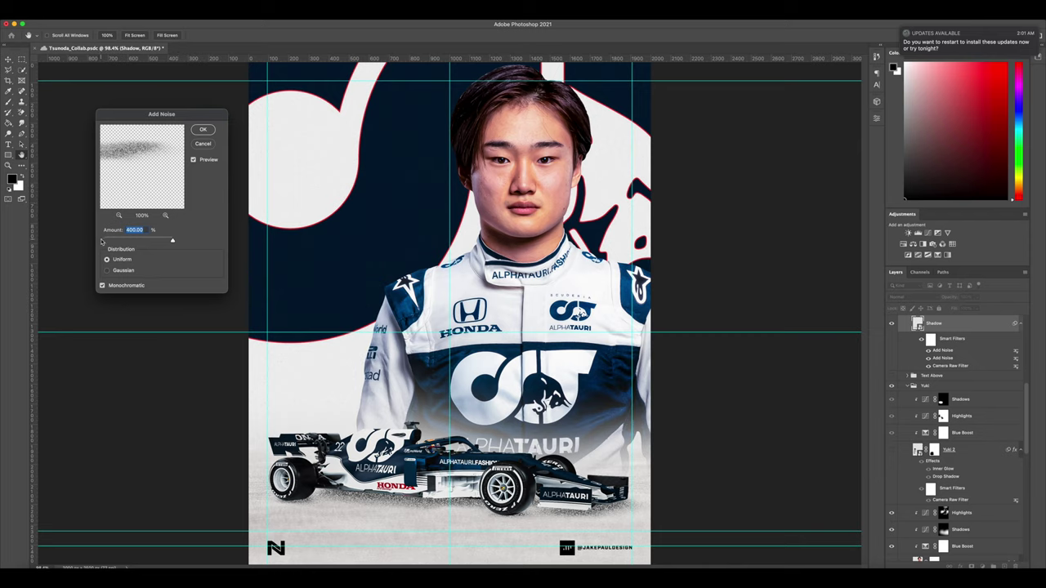
drag(106, 240, 42, 237)
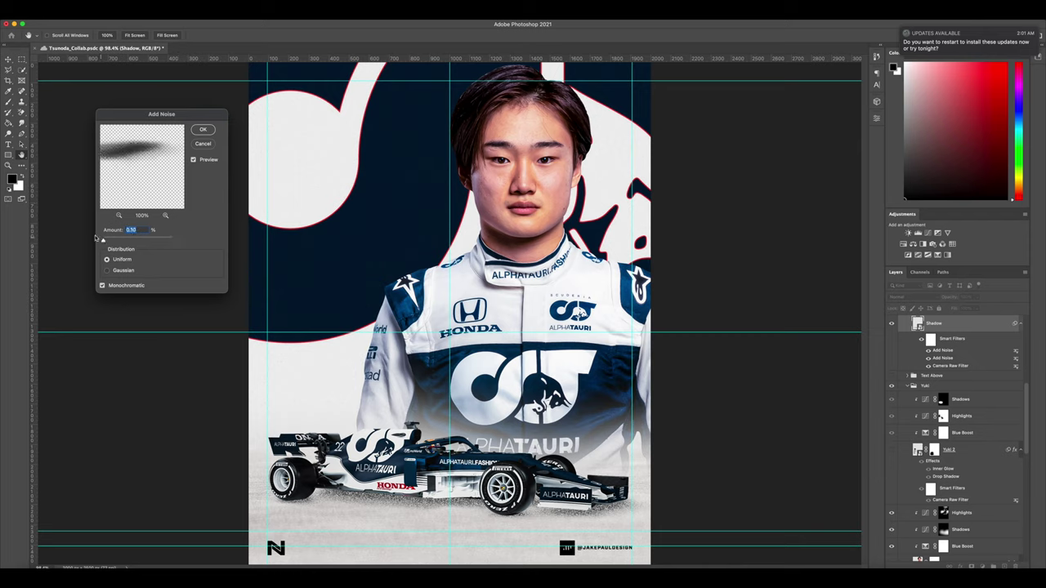
click(203, 143)
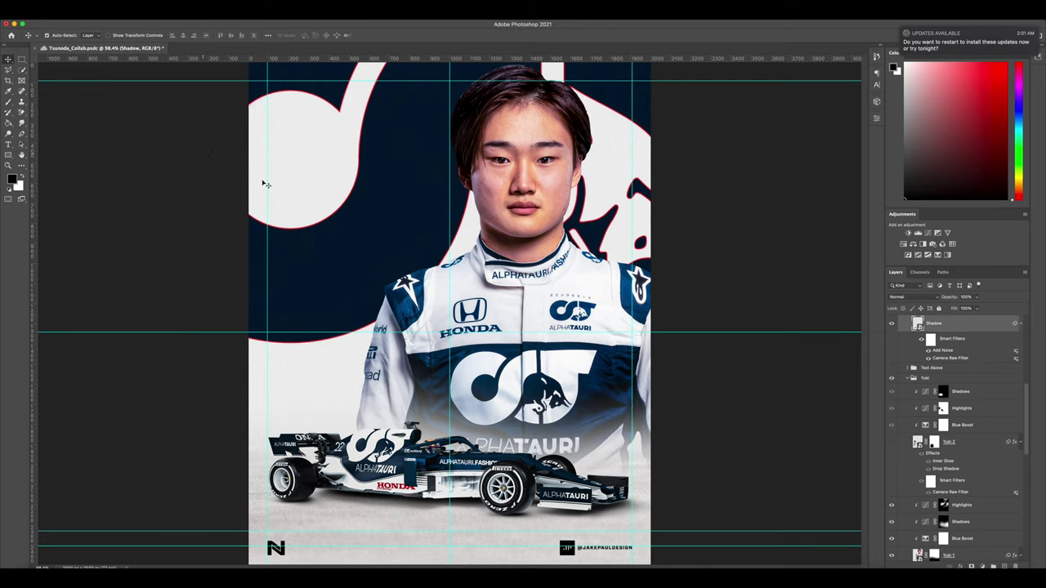
Step: Select the Yuki 1 layer and look over the adjustment layers clipped to it
scroll(1000, 436, up, 2)
scroll(1001, 436, down, 8)
click(948, 443)
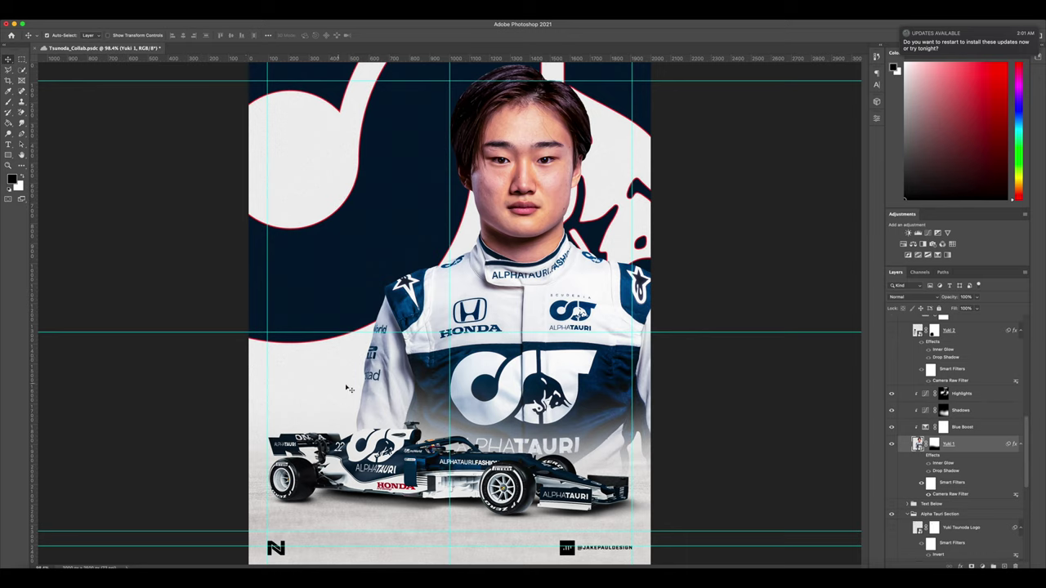
key(alt+bracketright)
key(alt+bracketright)
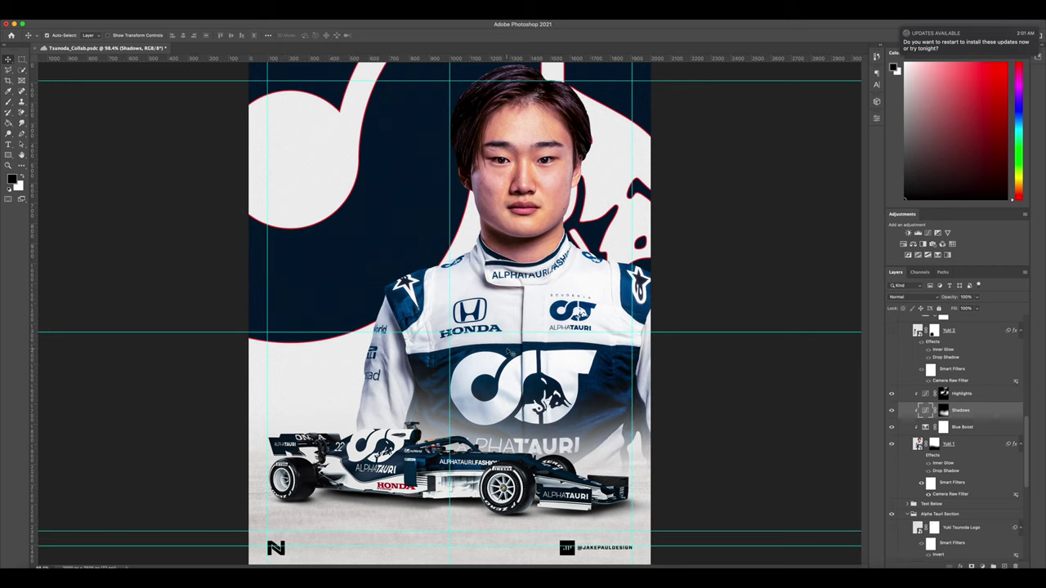
click(985, 446)
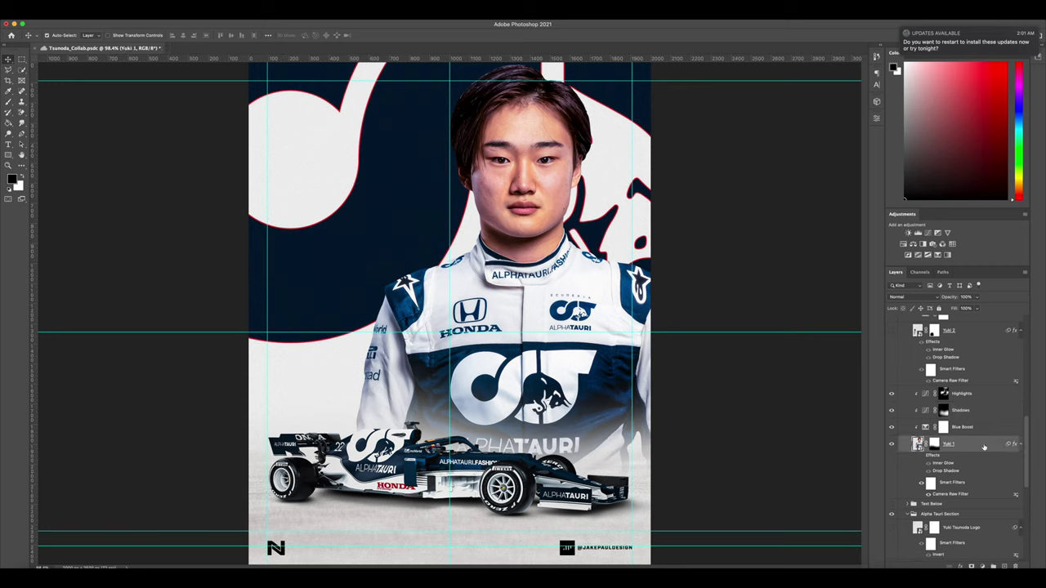
scroll(985, 447, up, 1)
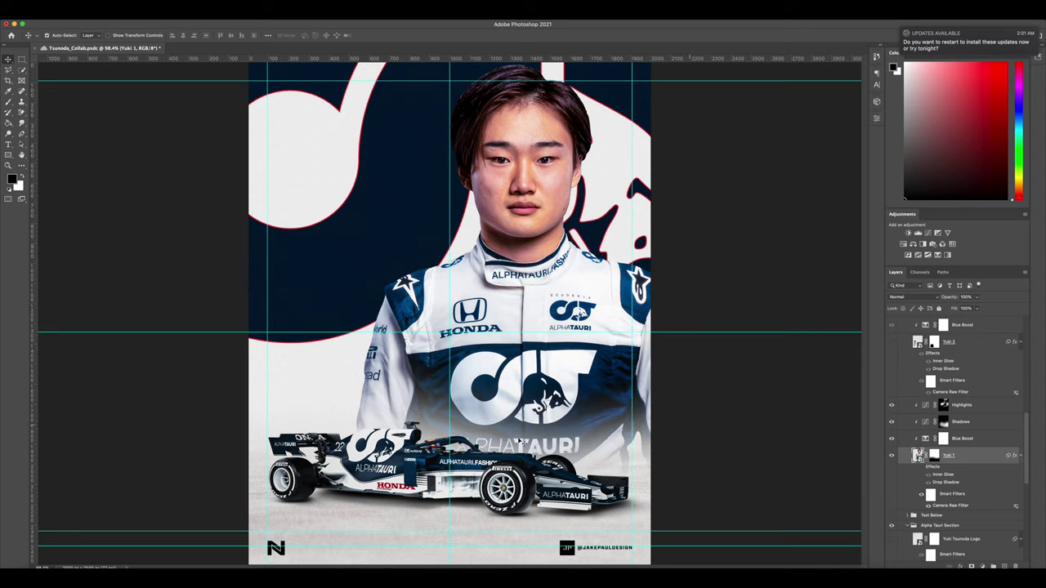
Step: Compare the car with its Camera Raw Filter switched off and on
click(402, 470)
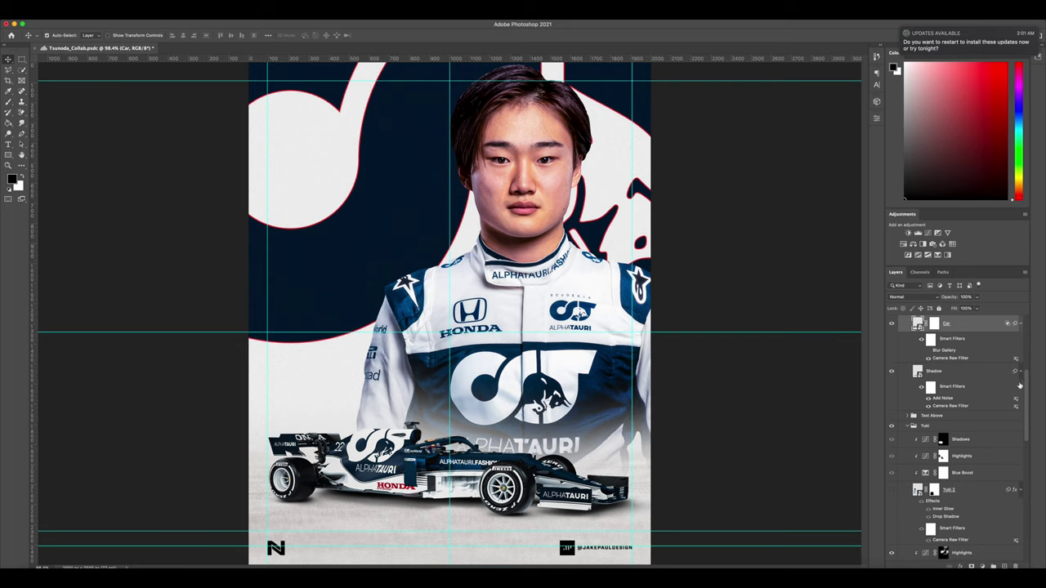
scroll(981, 386, up, 2)
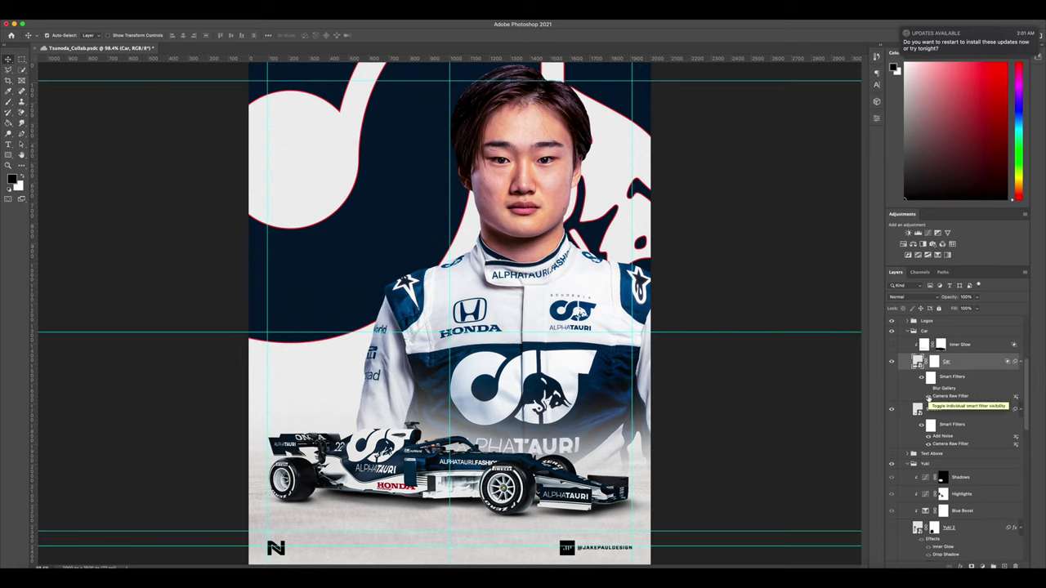
scroll(928, 397, down, 2)
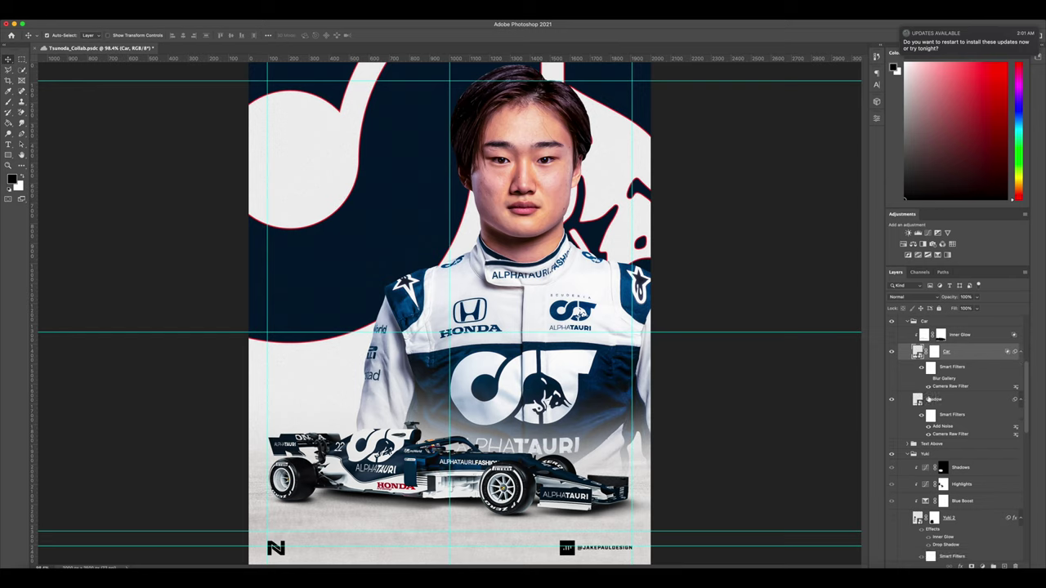
click(928, 396)
click(930, 377)
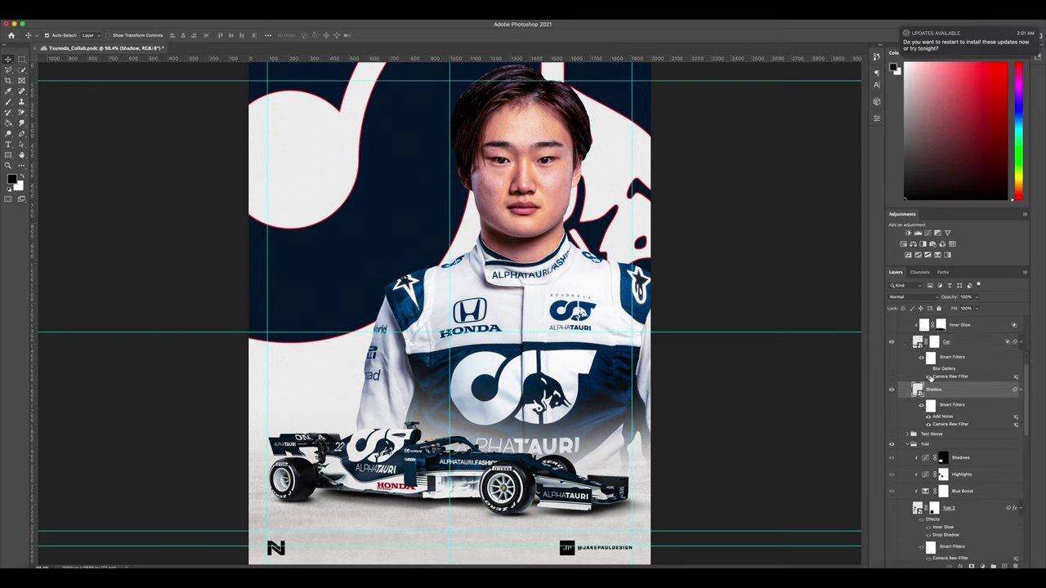
click(930, 376)
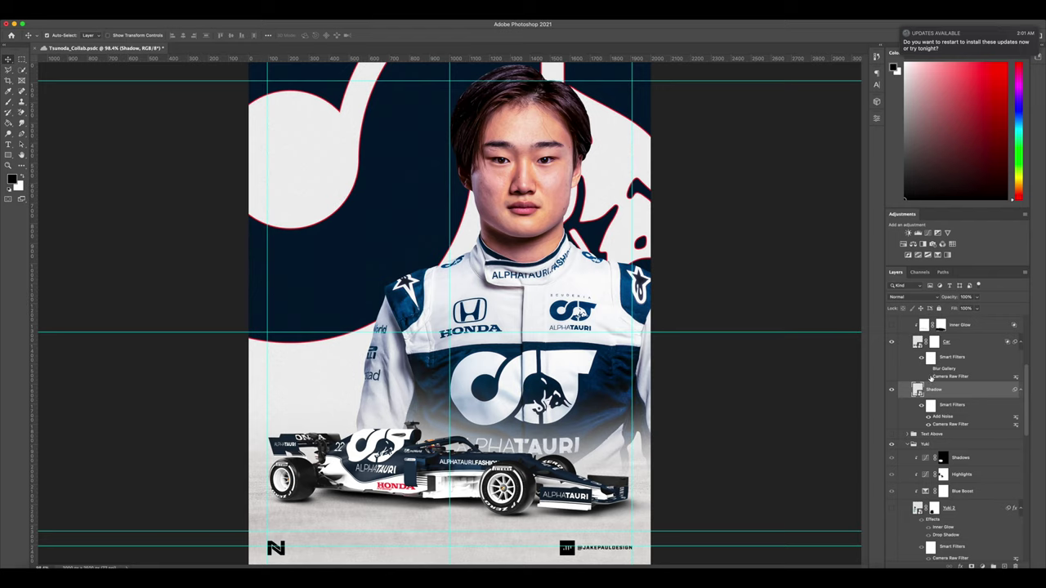
click(930, 377)
click(930, 376)
click(930, 376)
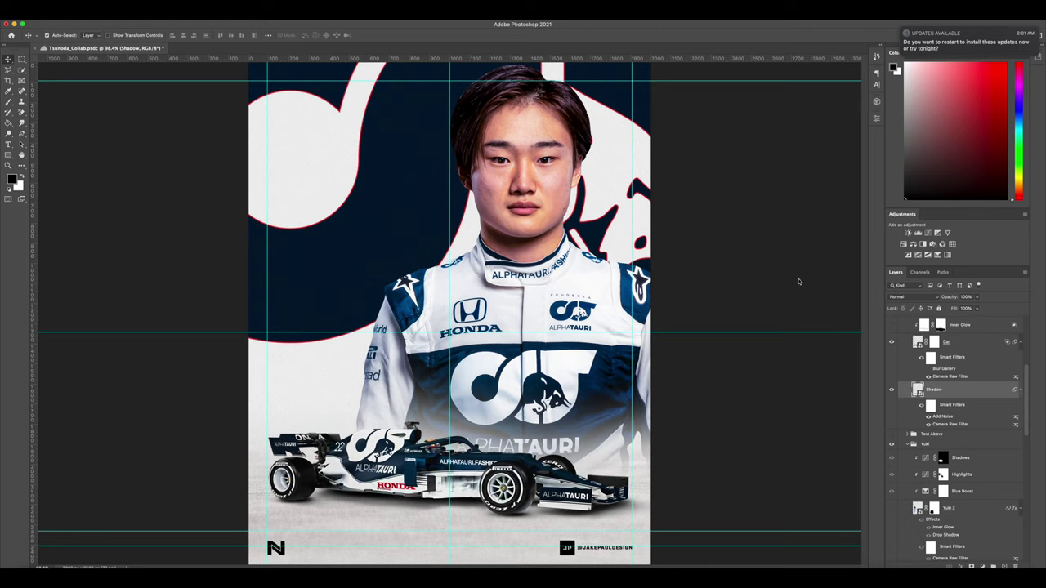
Step: Select the Yuki 1 layer and switch off its Camera Raw Filter
click(580, 294)
scroll(938, 447, down, 3)
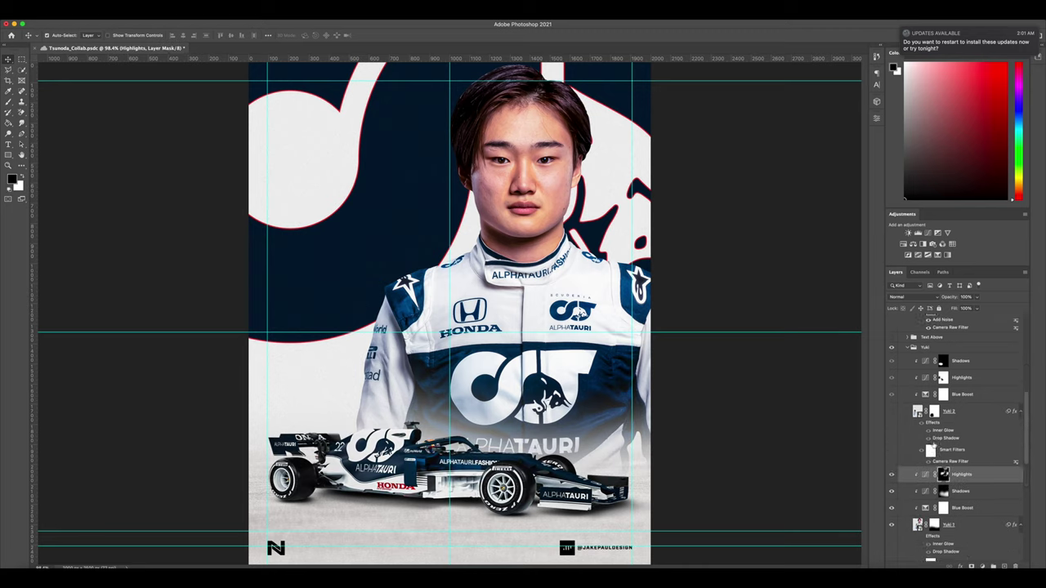
scroll(934, 445, down, 5)
click(967, 404)
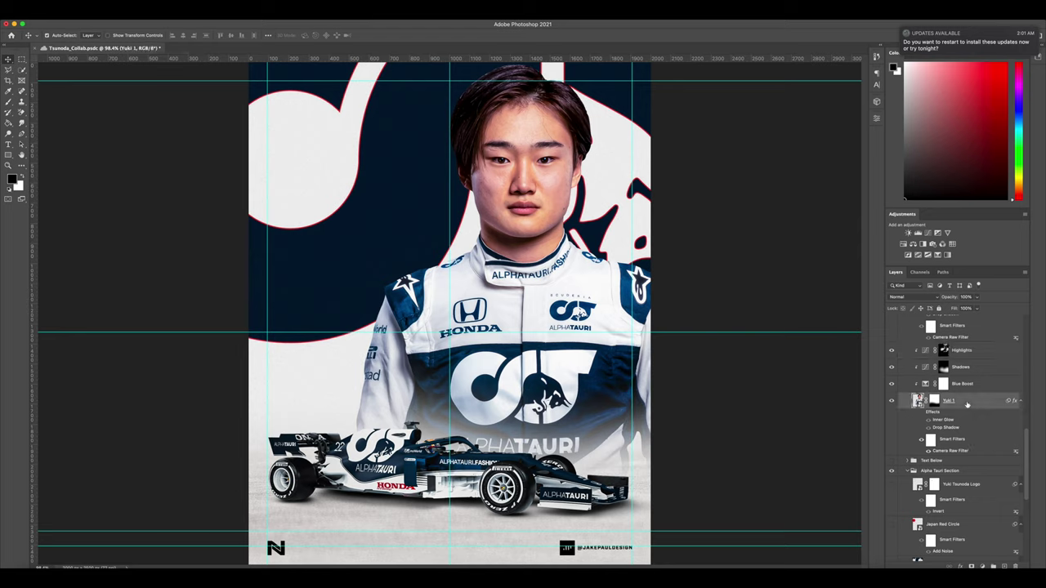
click(928, 451)
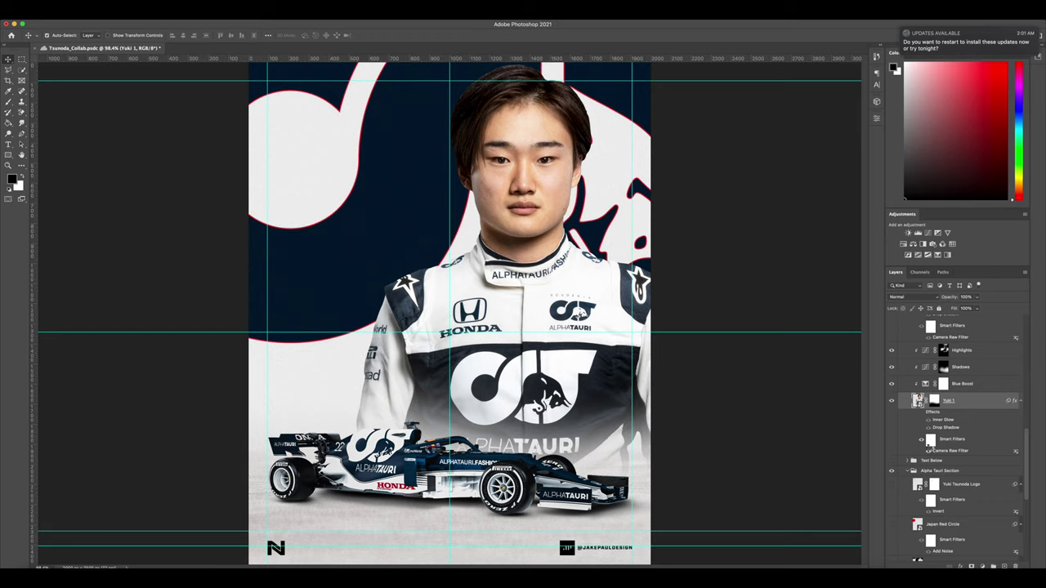
Step: Switch the Yuki 1 layer's Camera Raw Filter back on and select the Blue Boost adjustment clipped to that layer
click(929, 450)
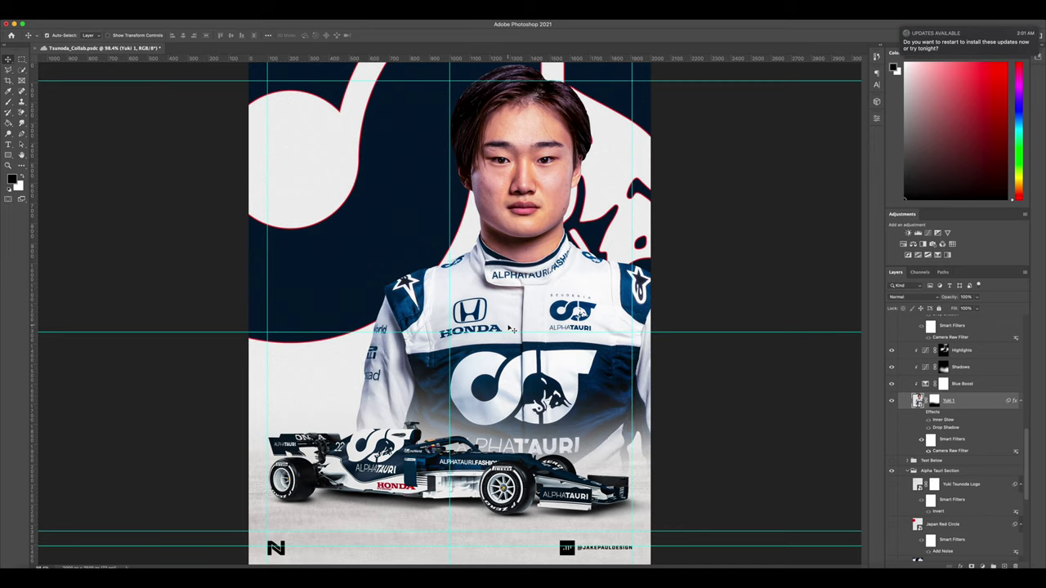
scroll(992, 389, up, 2)
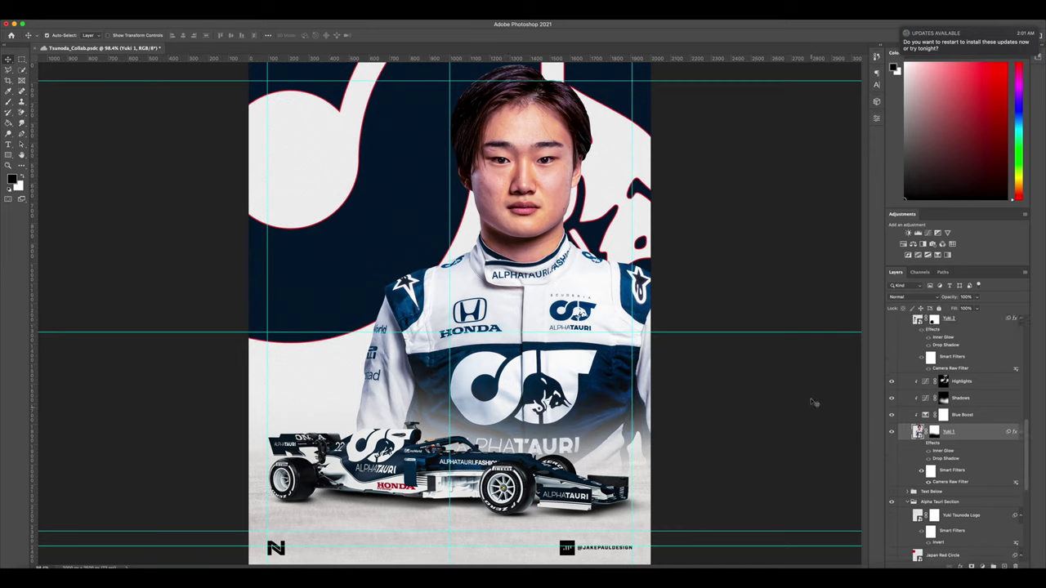
click(974, 417)
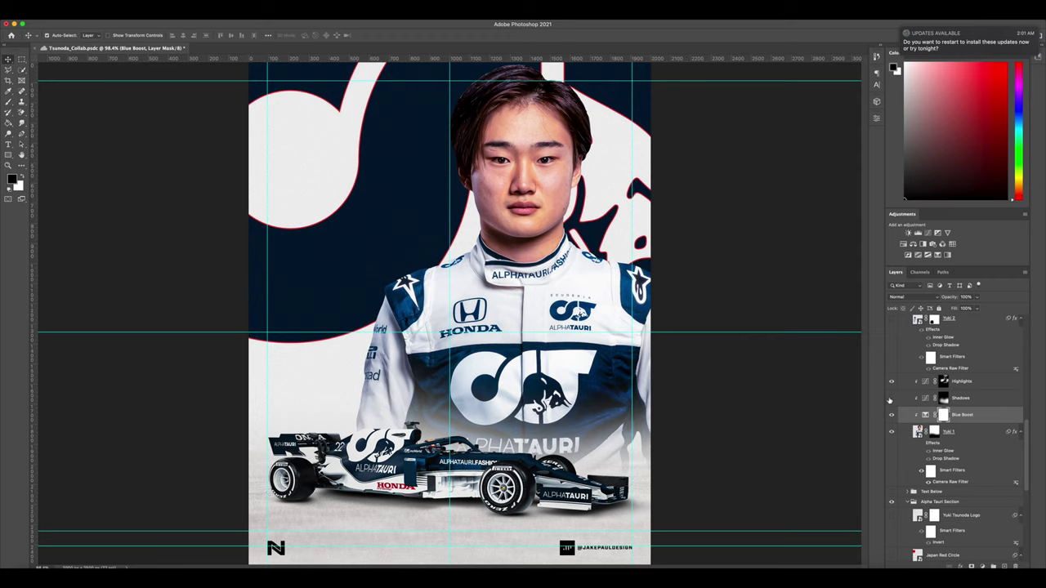
Step: Compare the driver with the clipped Shadows, Highlights and Blue Boost adjustment layers switched off and on
click(890, 399)
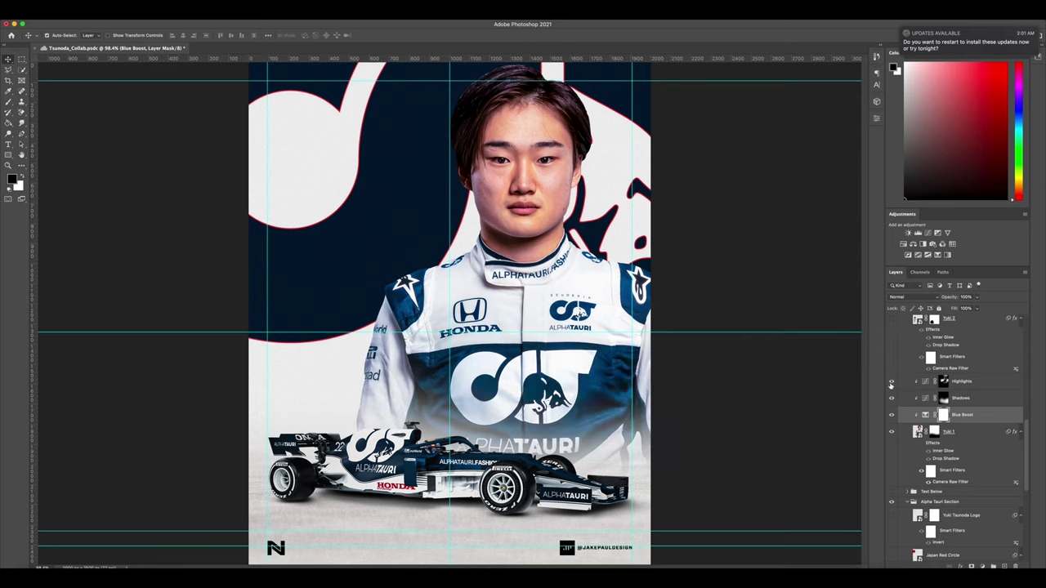
click(891, 383)
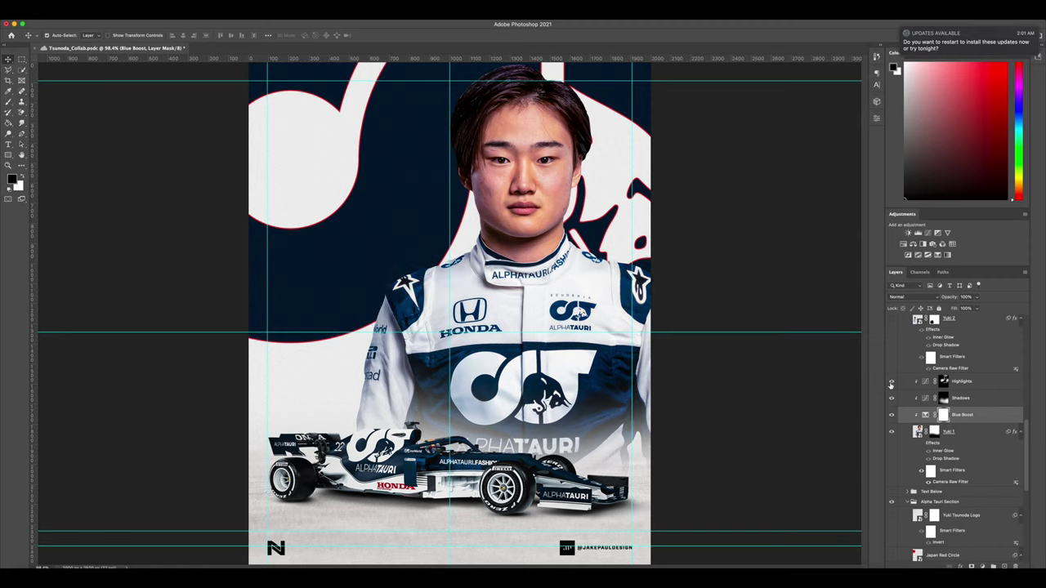
click(890, 384)
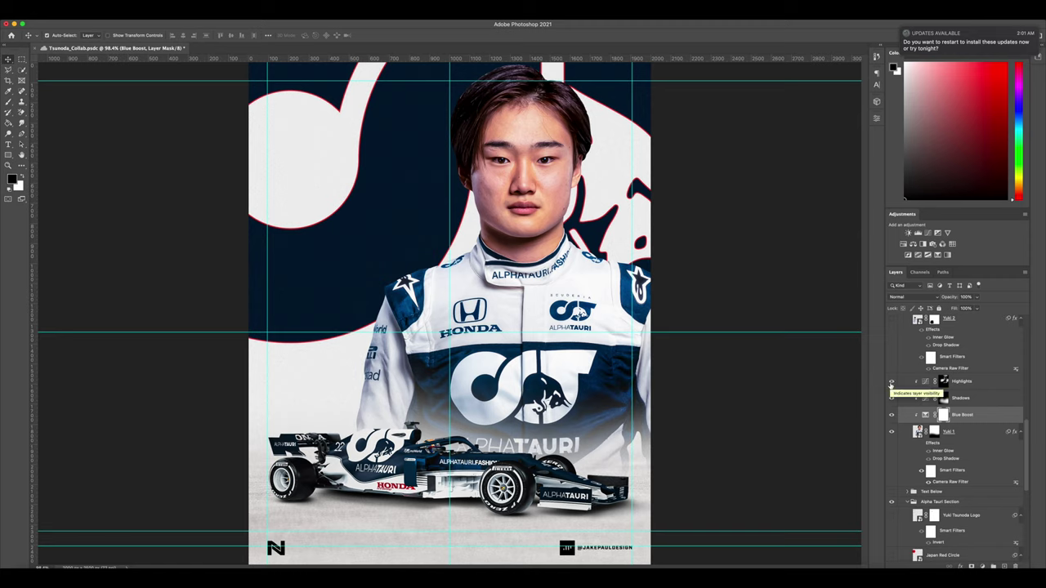
click(892, 415)
click(891, 415)
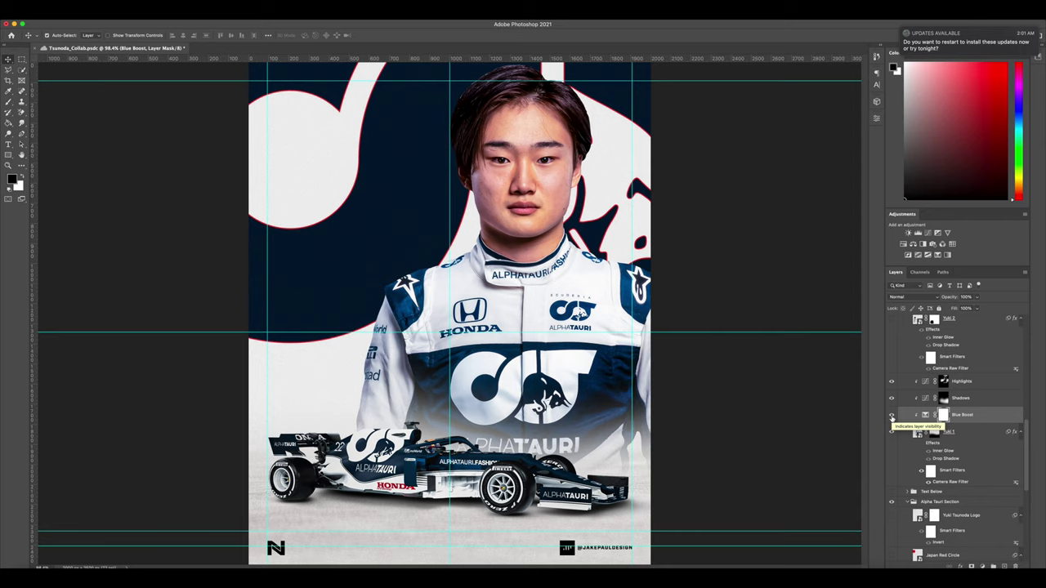
Step: Look over the available adjustment layer types without adding one, and save the document
click(982, 566)
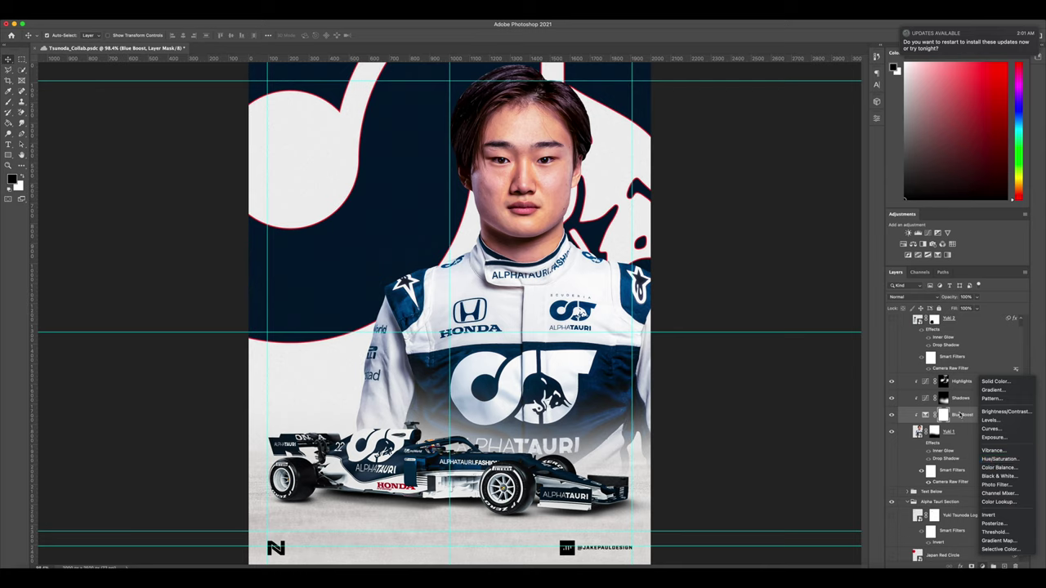
key(Escape)
key(super+s)
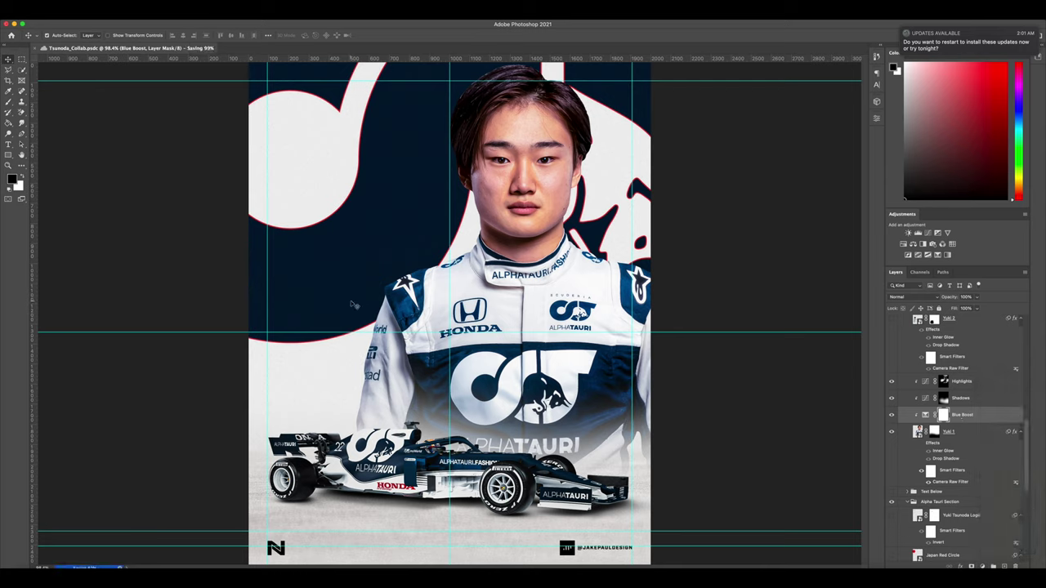
Step: Find the driver's layers and switch on the layer effects of the Yuki 1 layer
click(353, 305)
scroll(437, 252, down, 2)
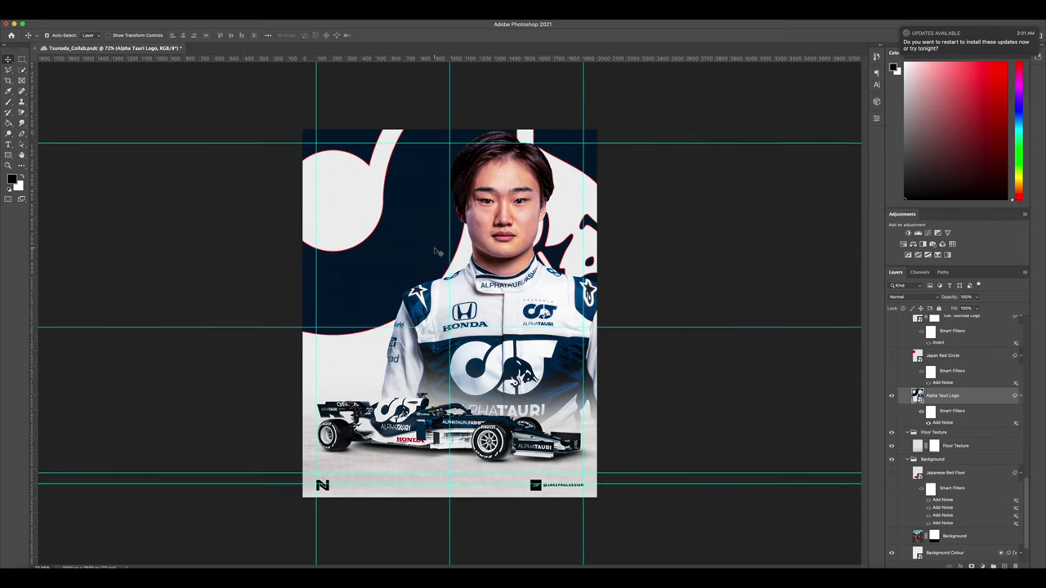
super+click(527, 302)
scroll(1011, 406, up, 1)
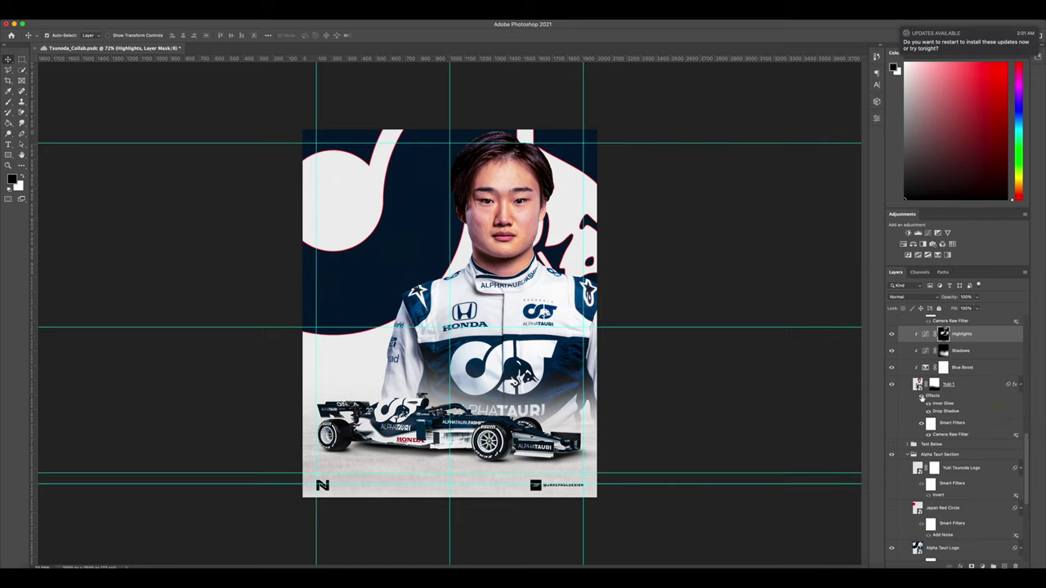
click(921, 397)
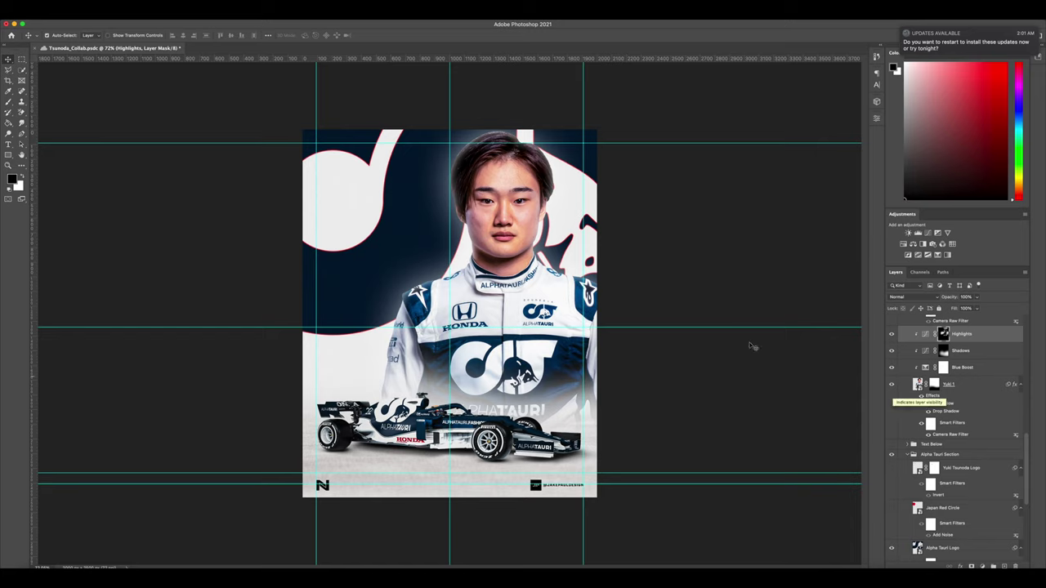
Step: Examine the Inner Glow and Drop Shadow settings of the Yuki 1 layer with the poster kept in view
click(942, 406)
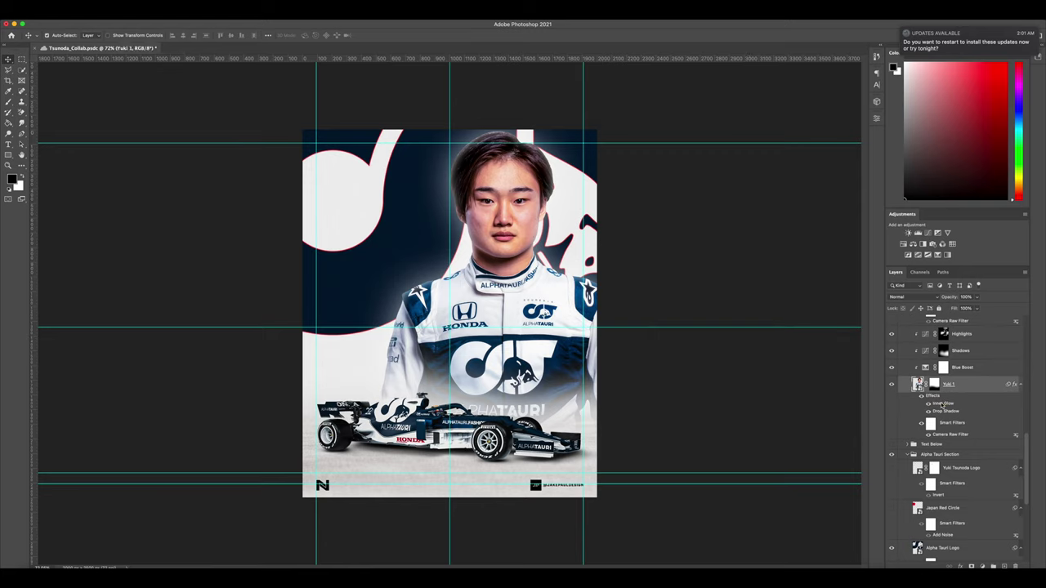
double_click(942, 405)
drag(693, 335, 786, 332)
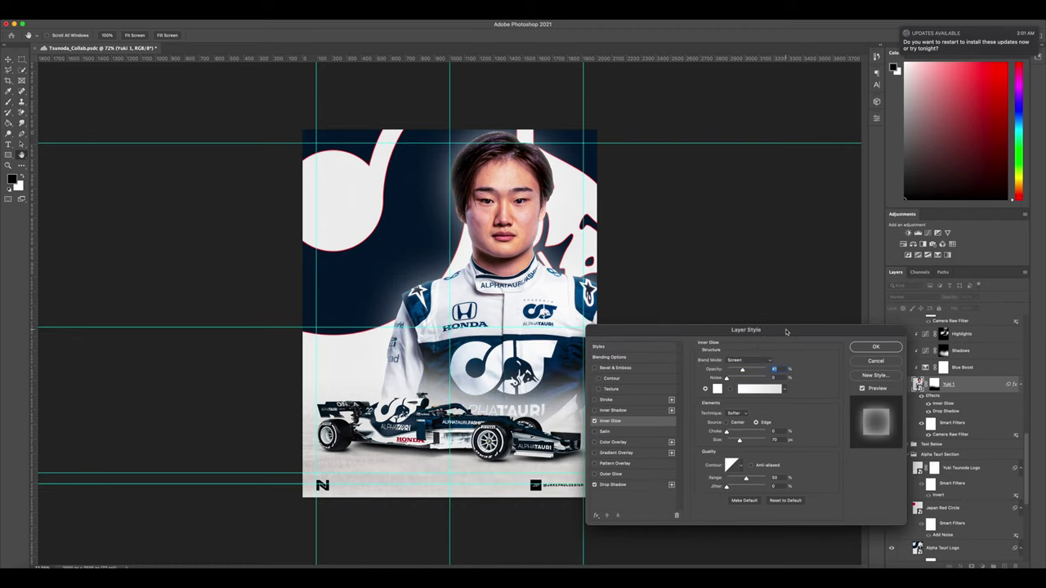
drag(786, 332, 827, 297)
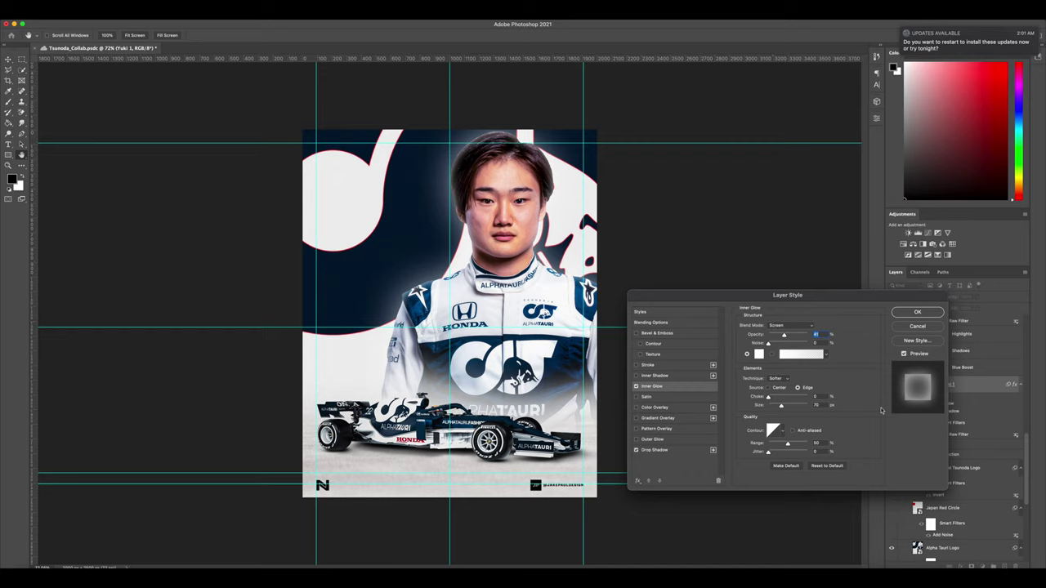
click(666, 451)
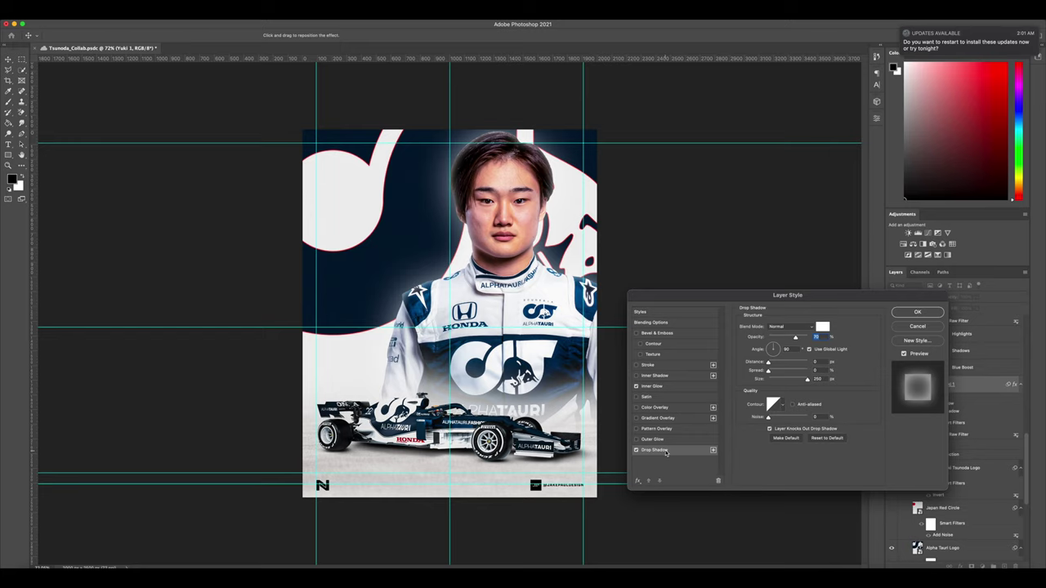
Step: Try an Outer Glow in place of the Drop Shadow on the Yuki 1 layer, and restore the Drop Shadow
click(636, 440)
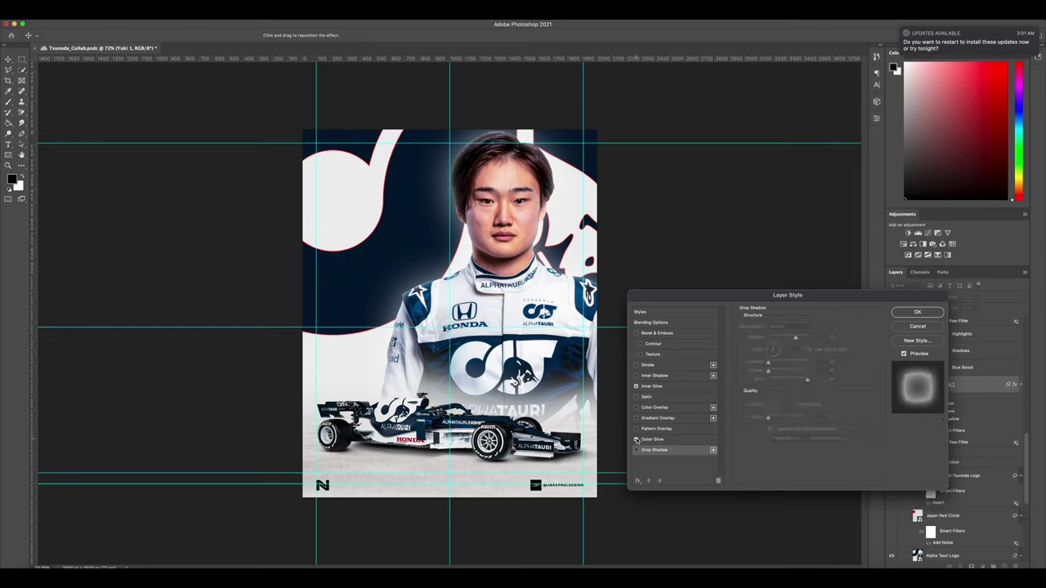
click(654, 443)
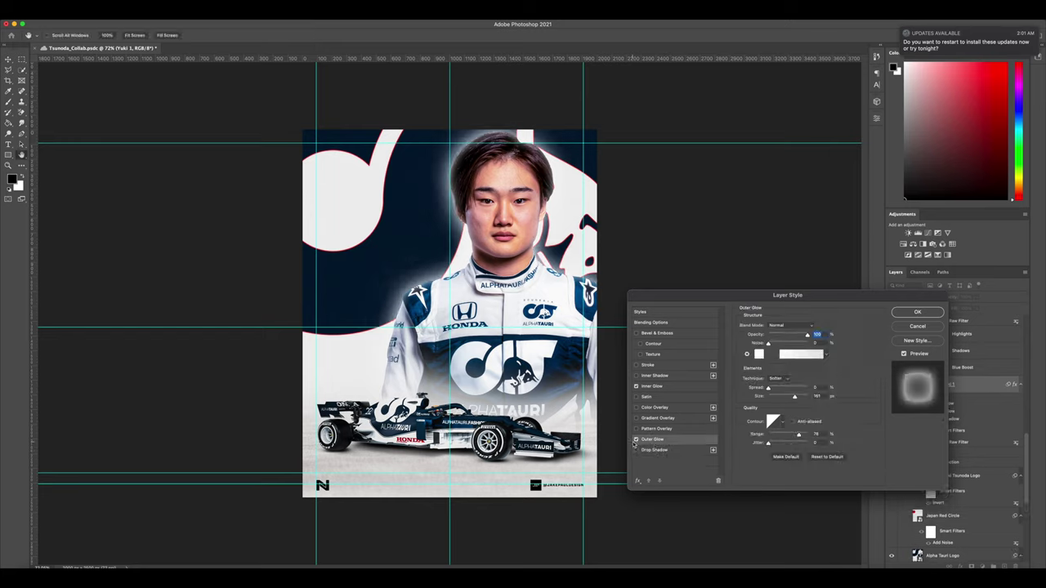
click(637, 440)
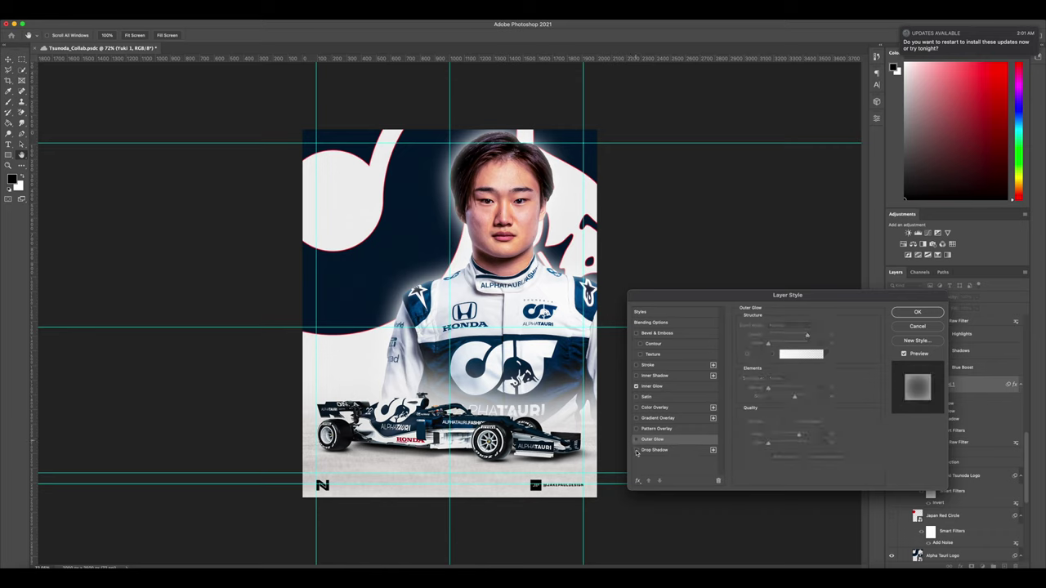
click(637, 451)
click(650, 451)
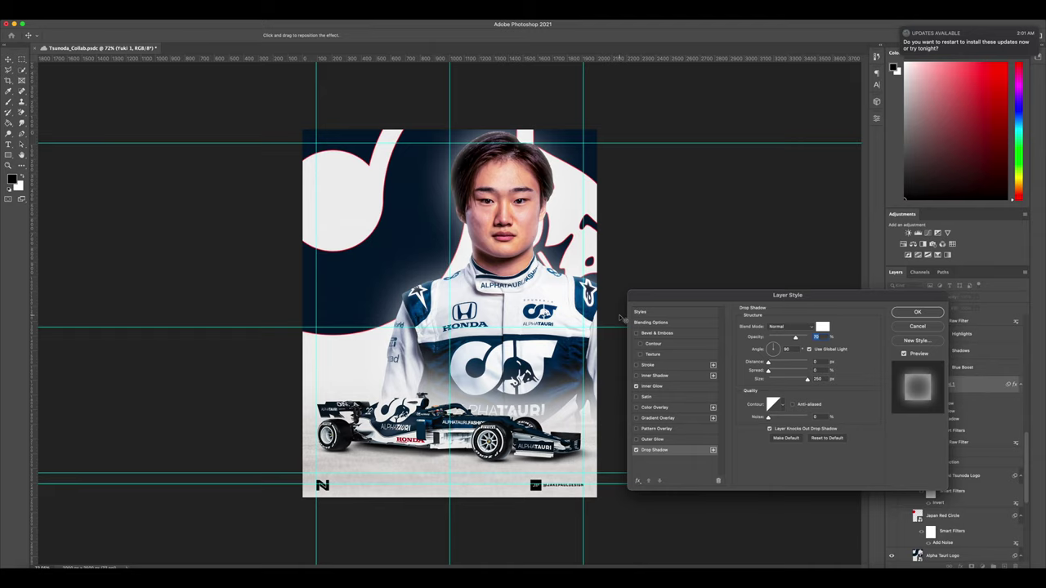
click(928, 315)
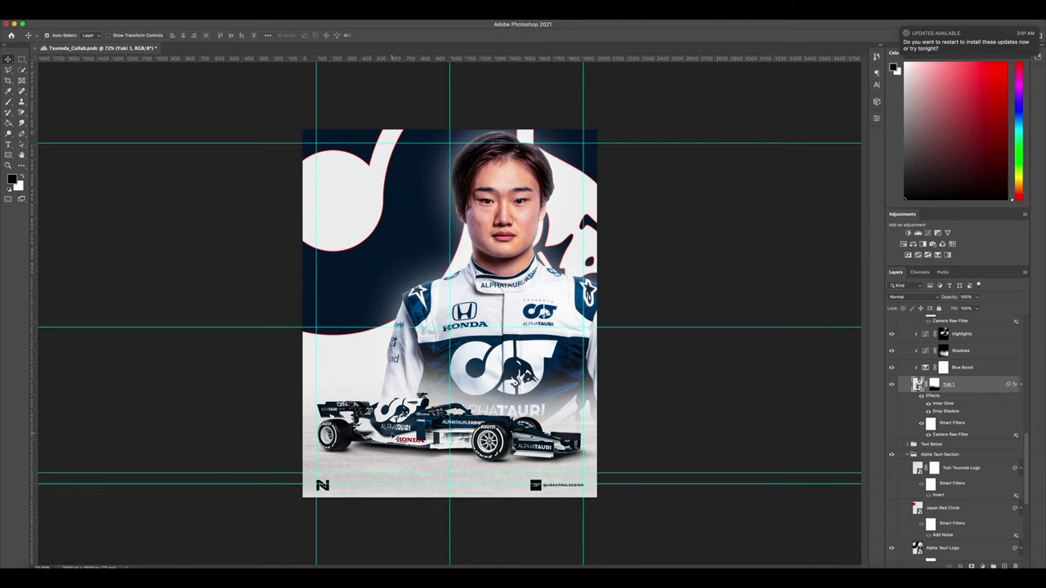
Step: Select the Car layer and compare the car with its clipped Inner Glow layer switched off and on
click(561, 433)
scroll(974, 402, up, 3)
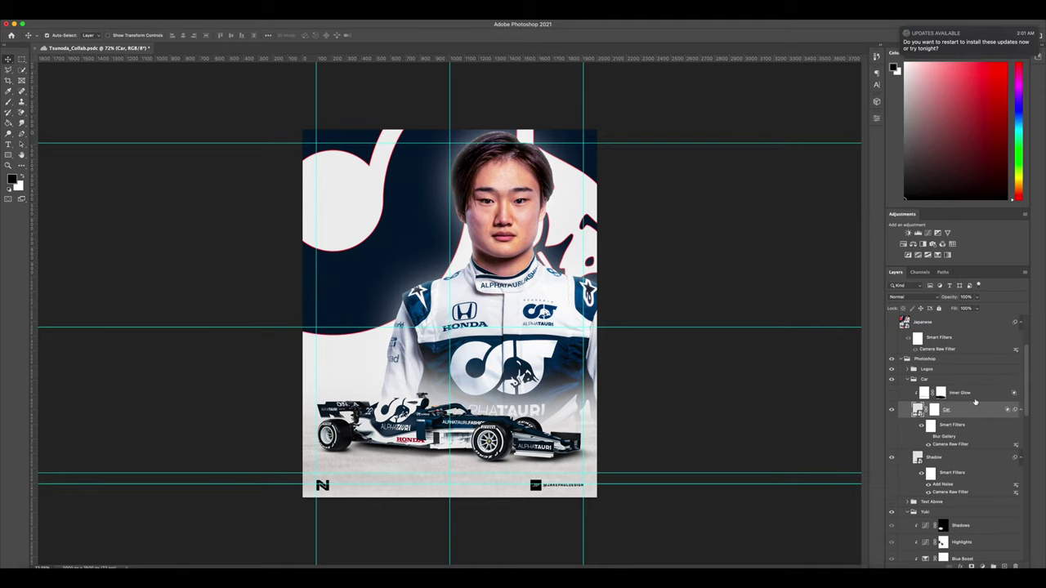
click(890, 394)
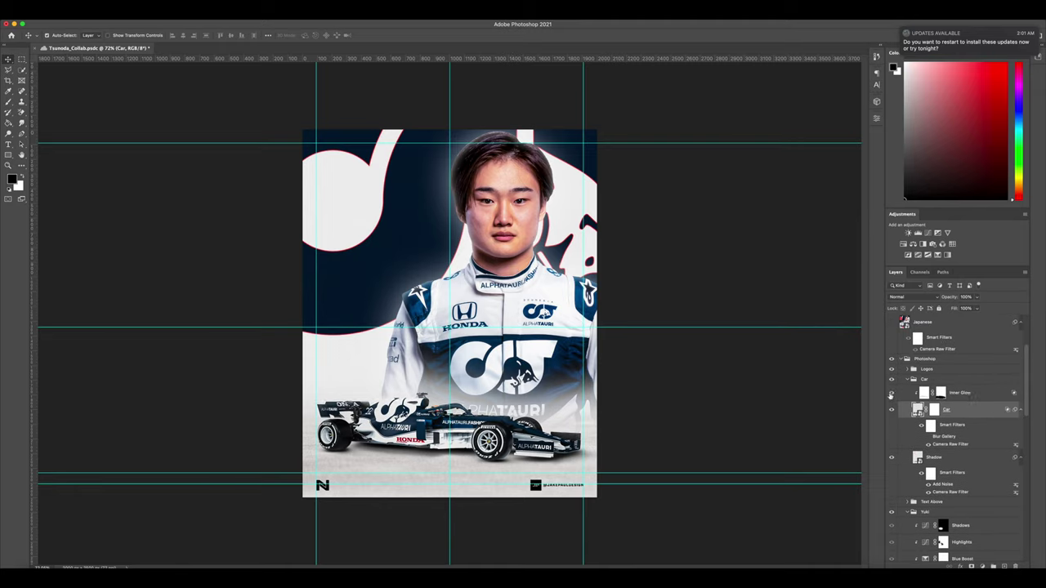
click(891, 395)
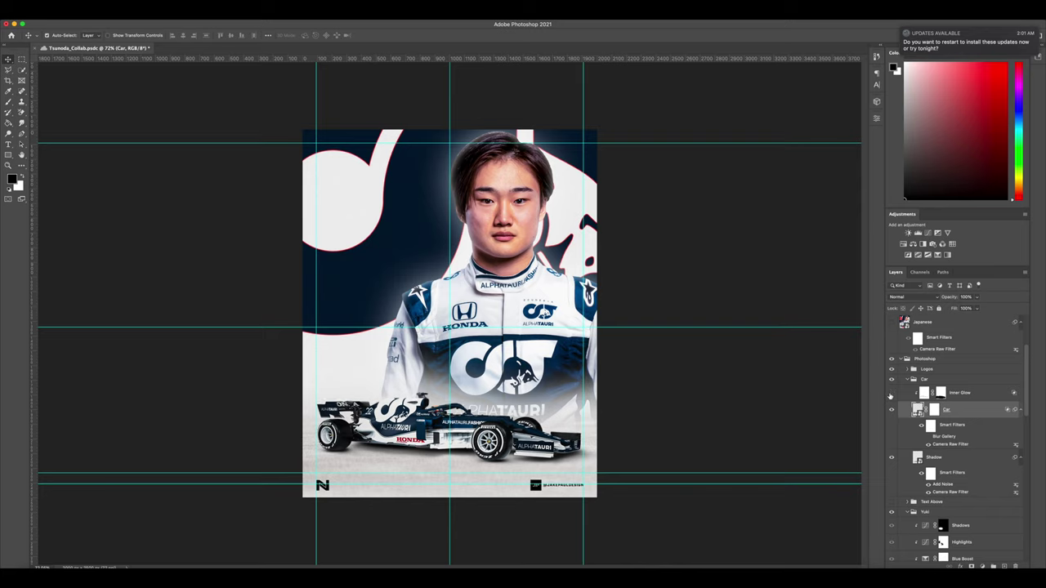
Step: Add an Inner Glow style to the Car layer in Screen mode with 41% opacity and a 70 px size
double_click(987, 413)
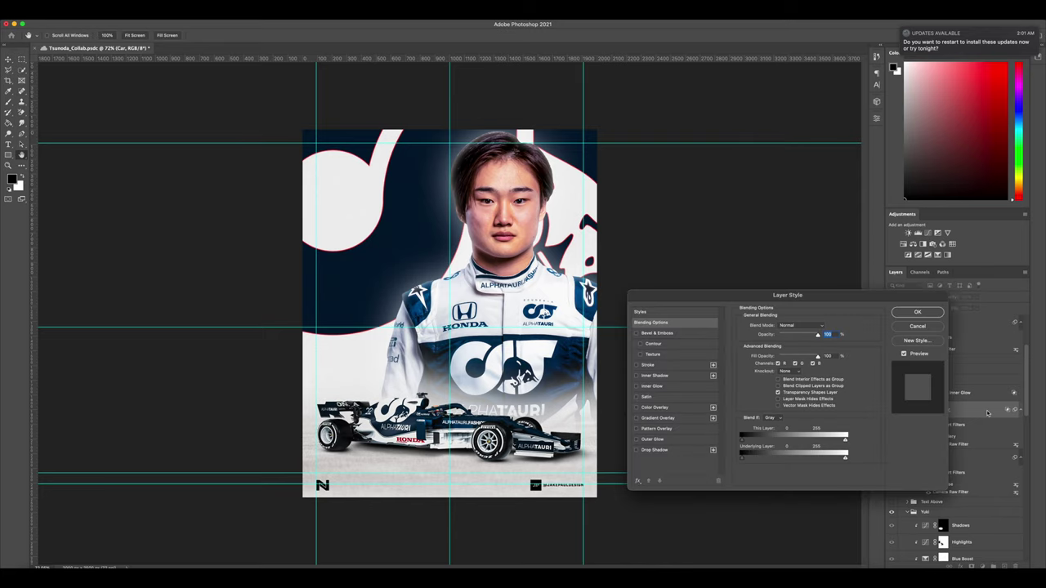
click(652, 388)
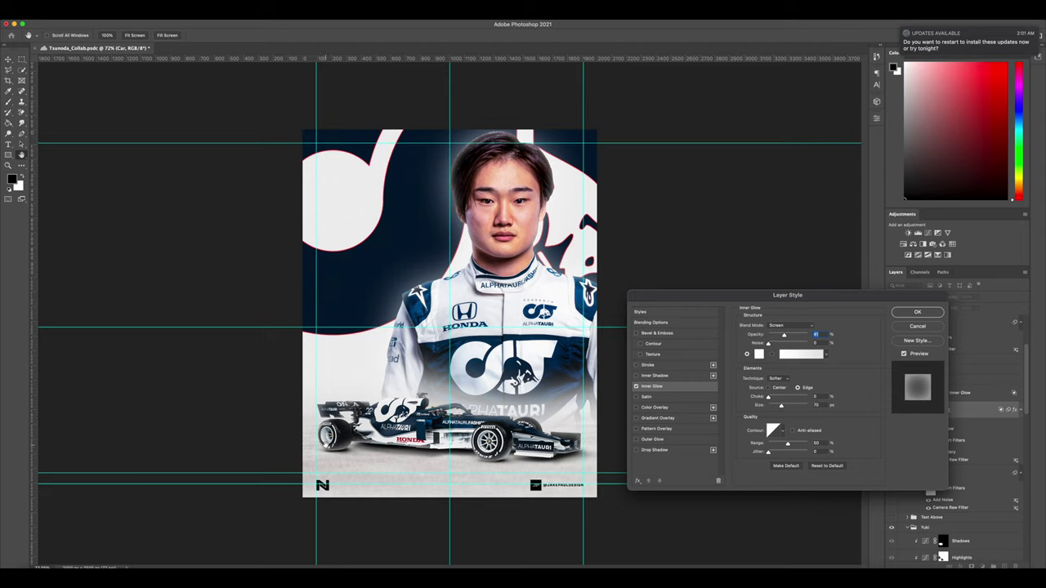
click(916, 312)
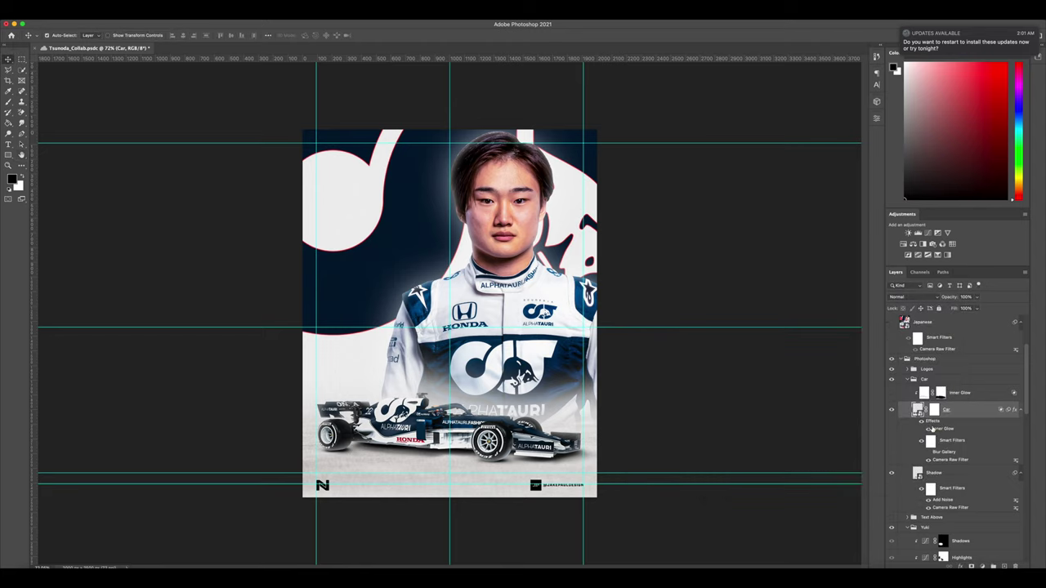
Step: Convert the Car layer's Inner Glow effect into a separate layer, and undo the conversion and the glow
scroll(931, 429, down, 1)
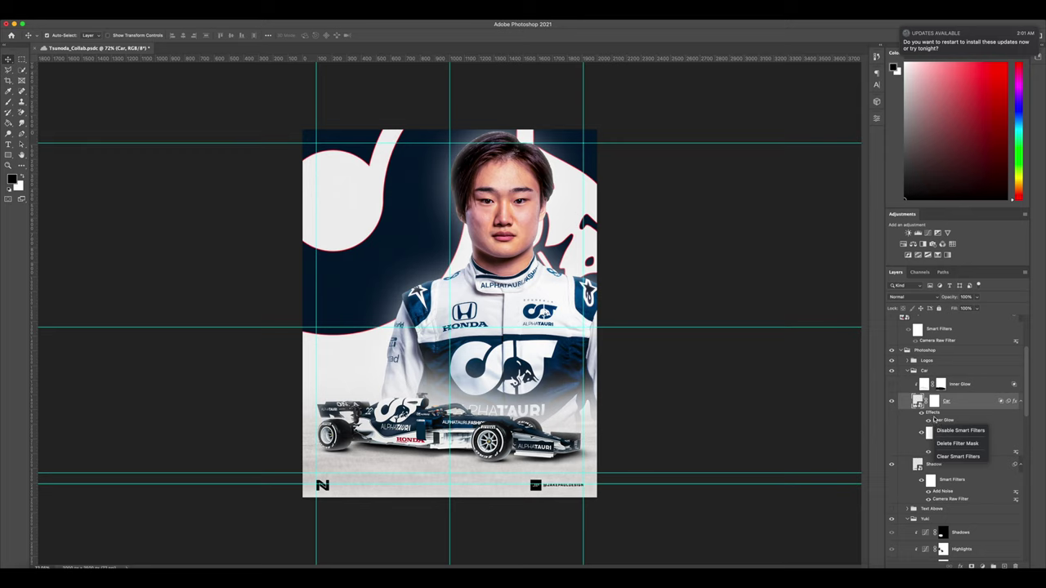
right_click(935, 418)
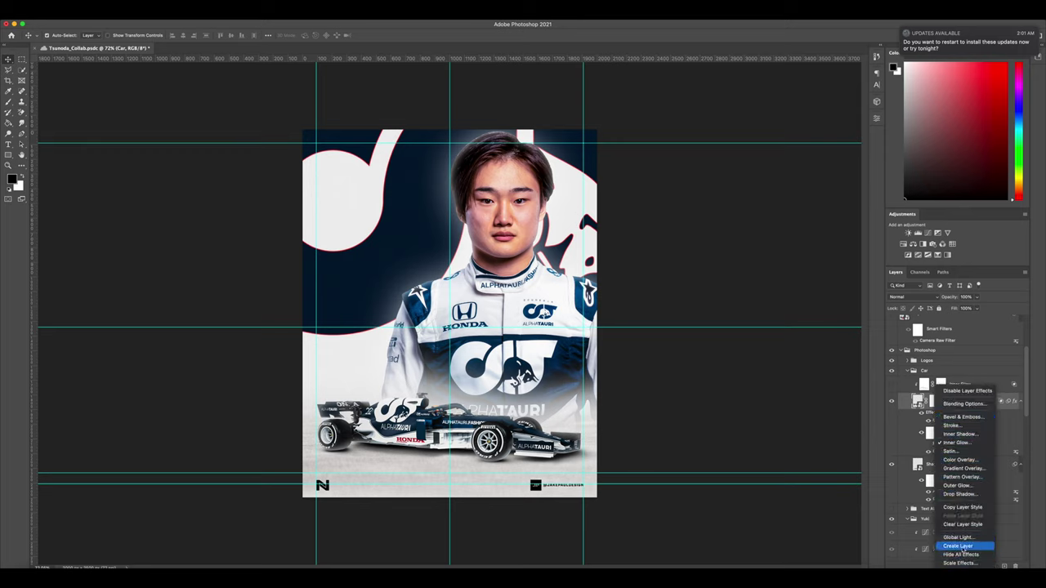
click(961, 546)
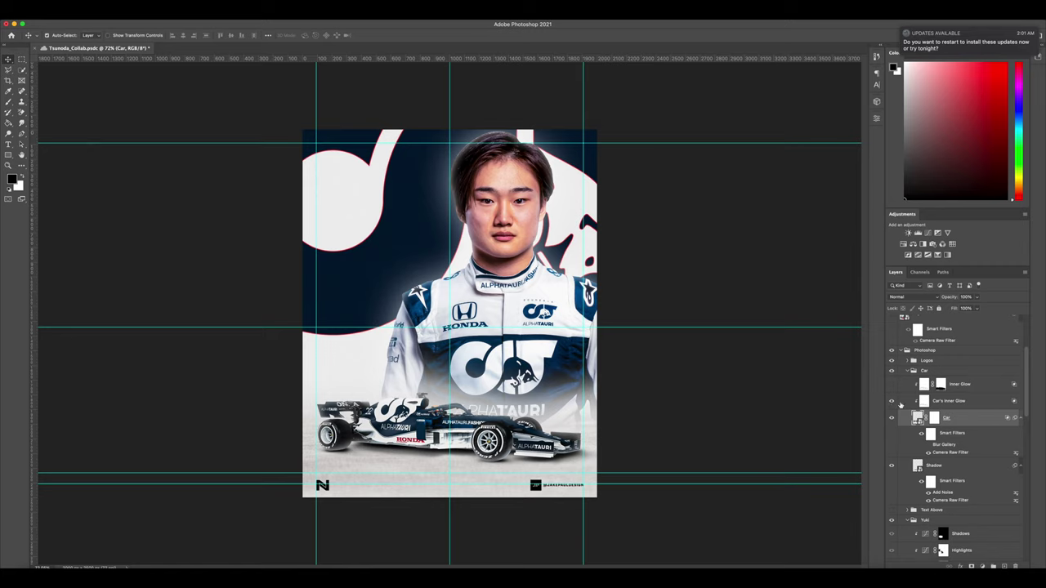
key(ctrl+z)
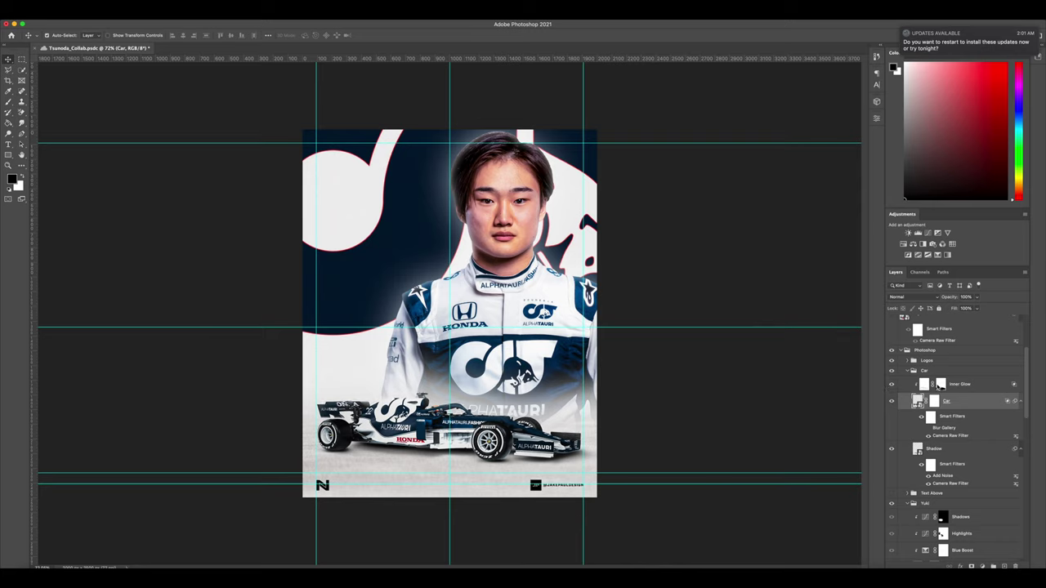
Step: Compare the car with the clipped Inner Glow layer's mask disabled and enabled again
right_click(945, 393)
click(946, 392)
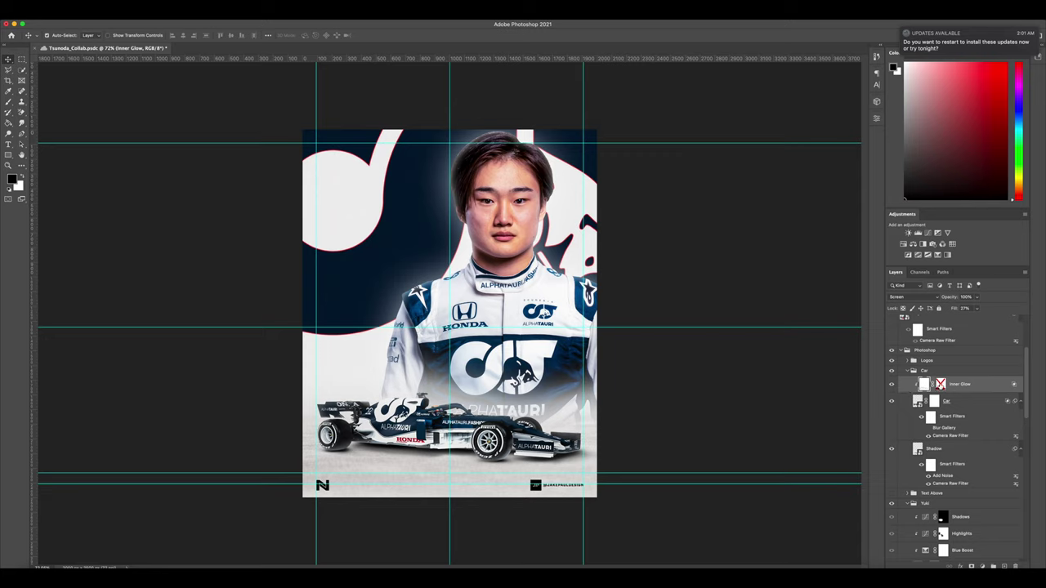
right_click(940, 383)
click(945, 388)
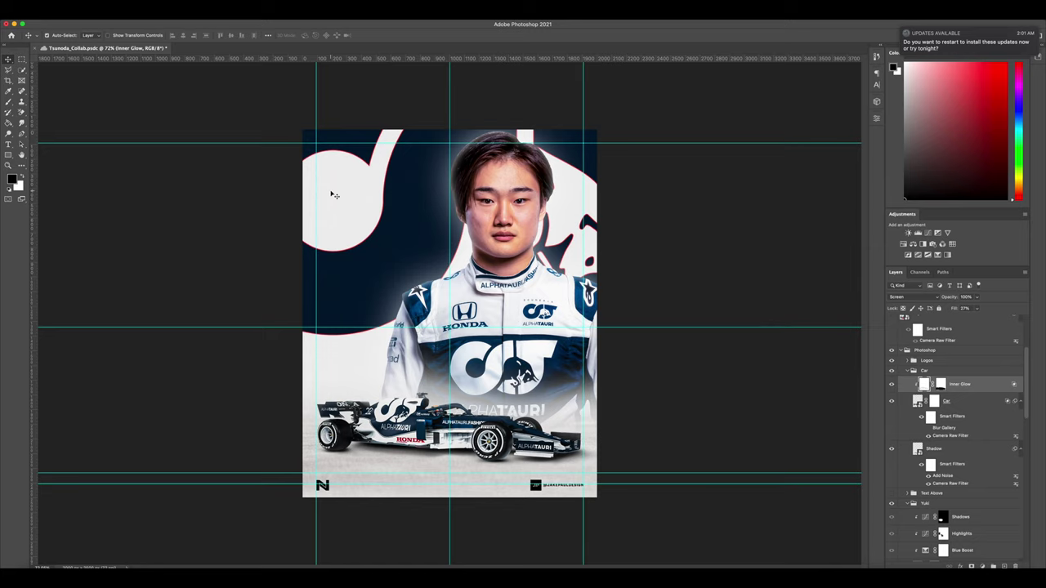
scroll(939, 374, down, 5)
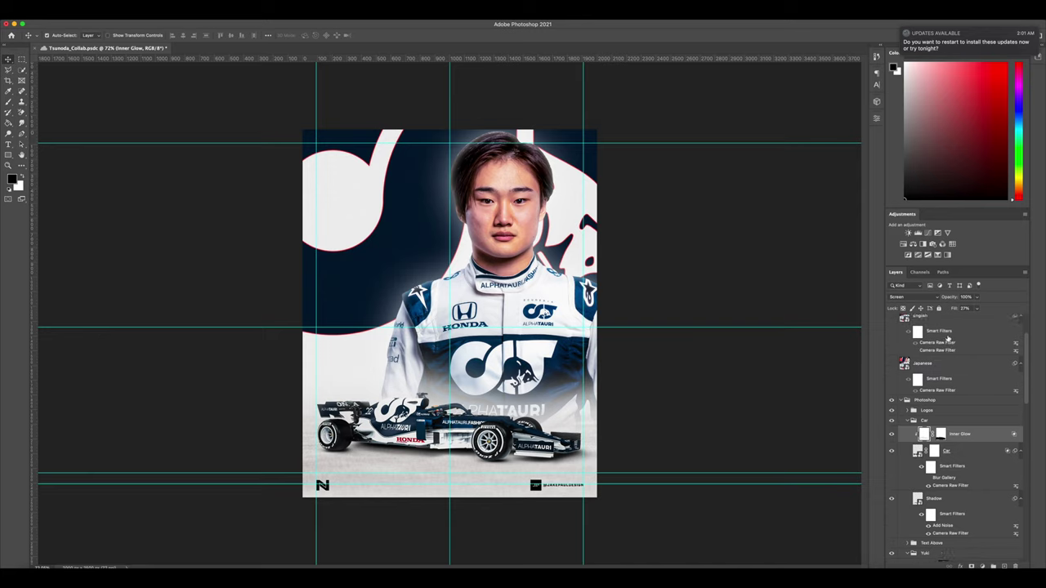
scroll(937, 374, down, 2)
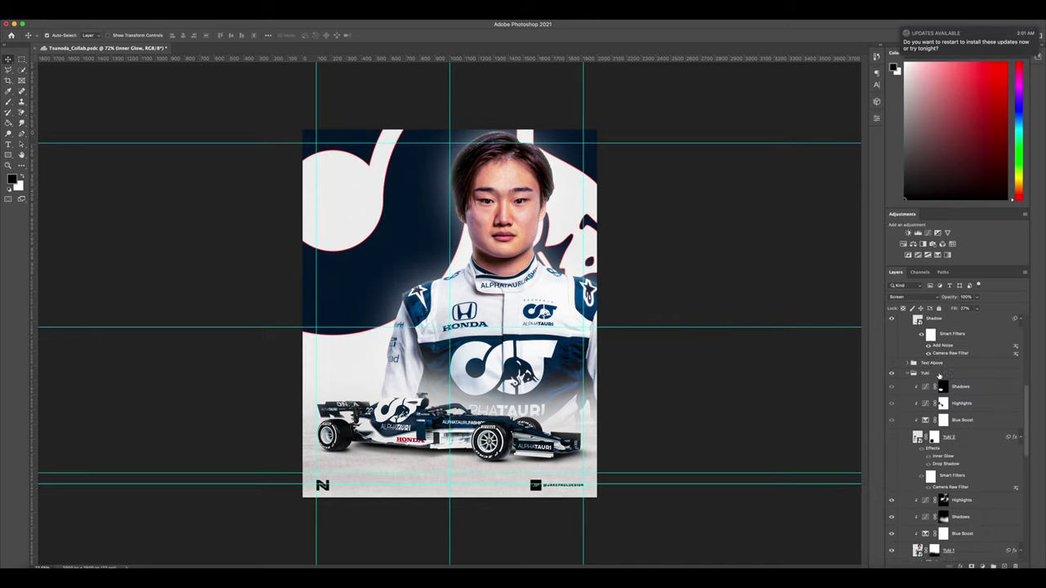
Step: Show the Japan Red Circle and Yuki Tsunoda Logo layers in the Alpha Tauri Section group
scroll(923, 401, down, 8)
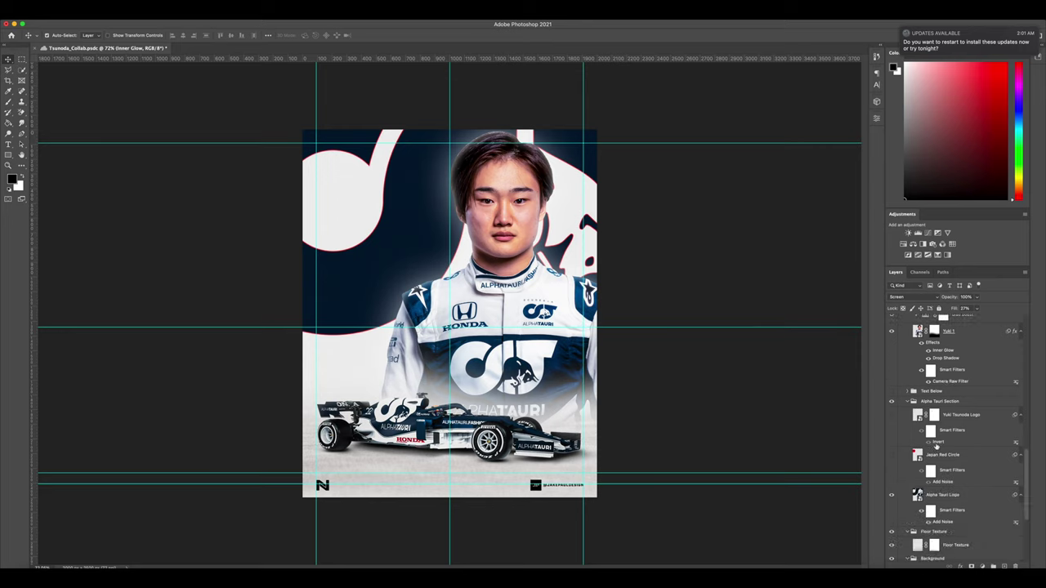
click(891, 454)
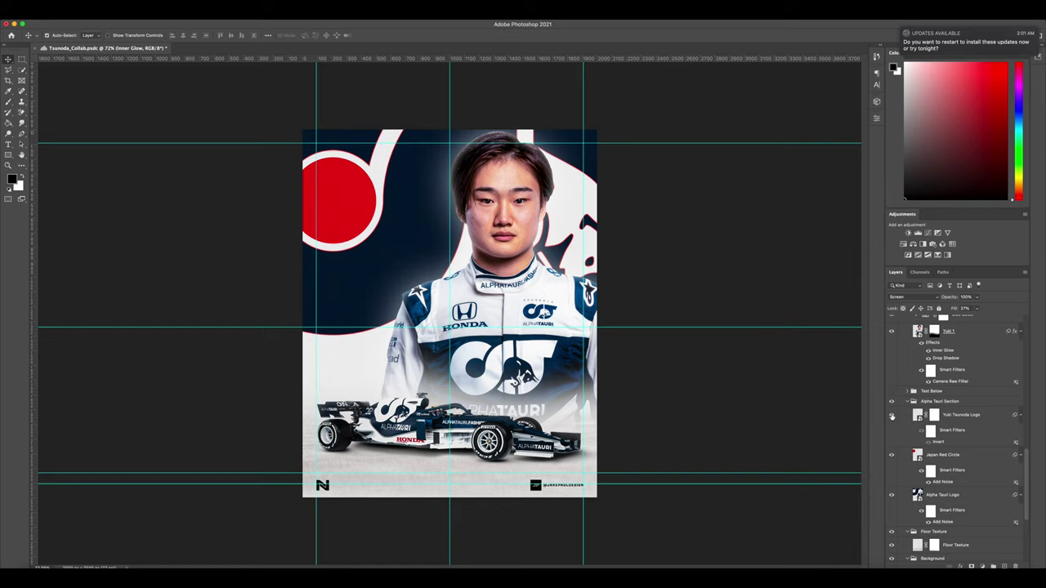
click(891, 416)
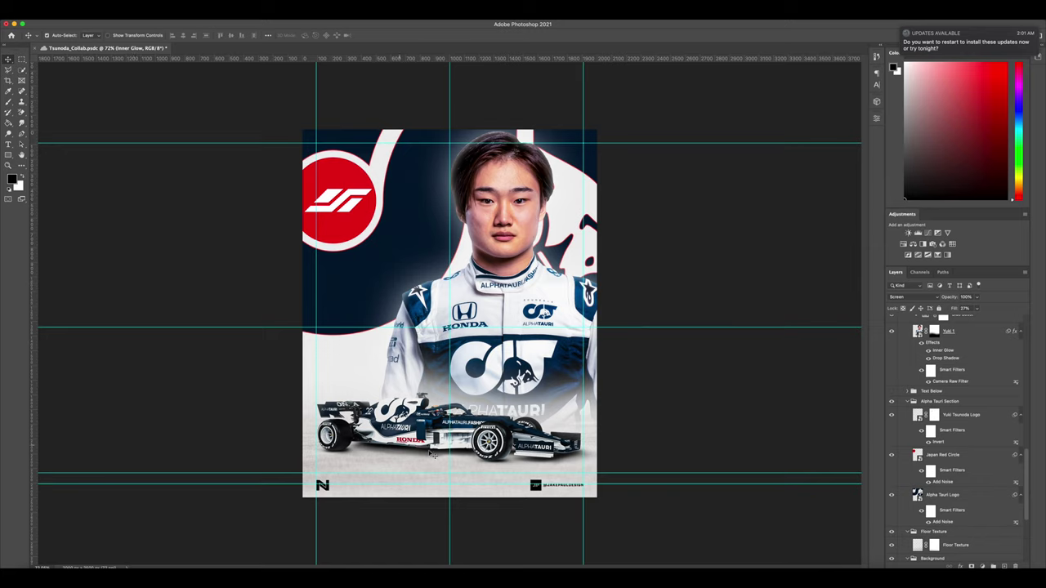
Step: Show and select the Japanese Red Floor layer in the Background group, and open its properties
scroll(962, 472, down, 3)
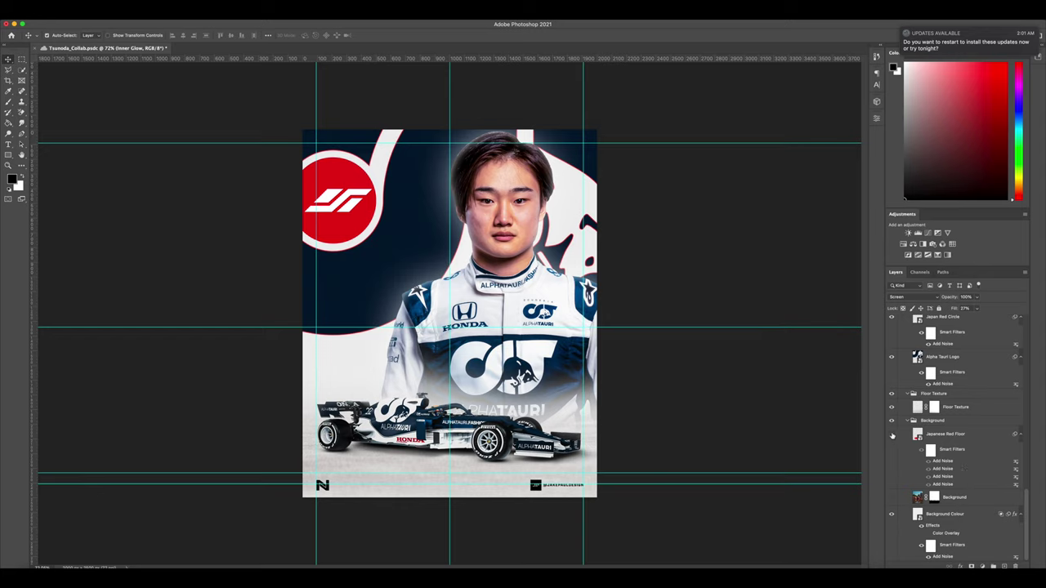
click(892, 434)
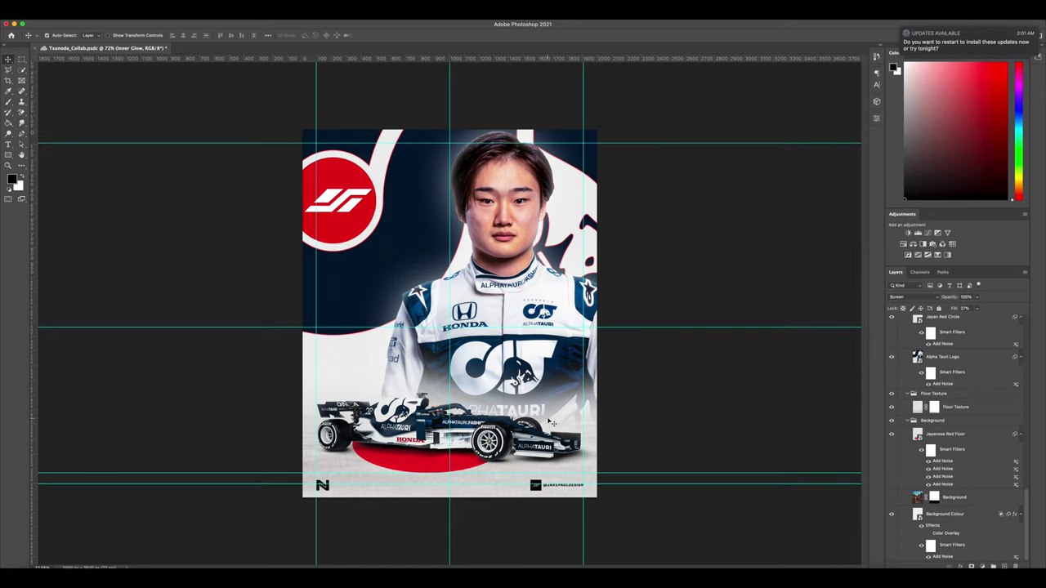
click(969, 435)
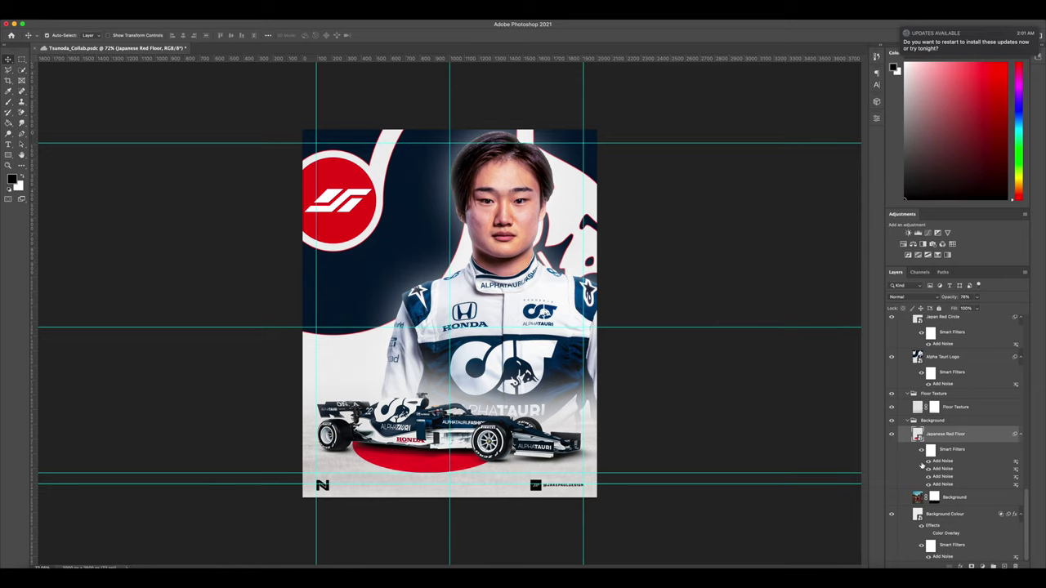
click(876, 118)
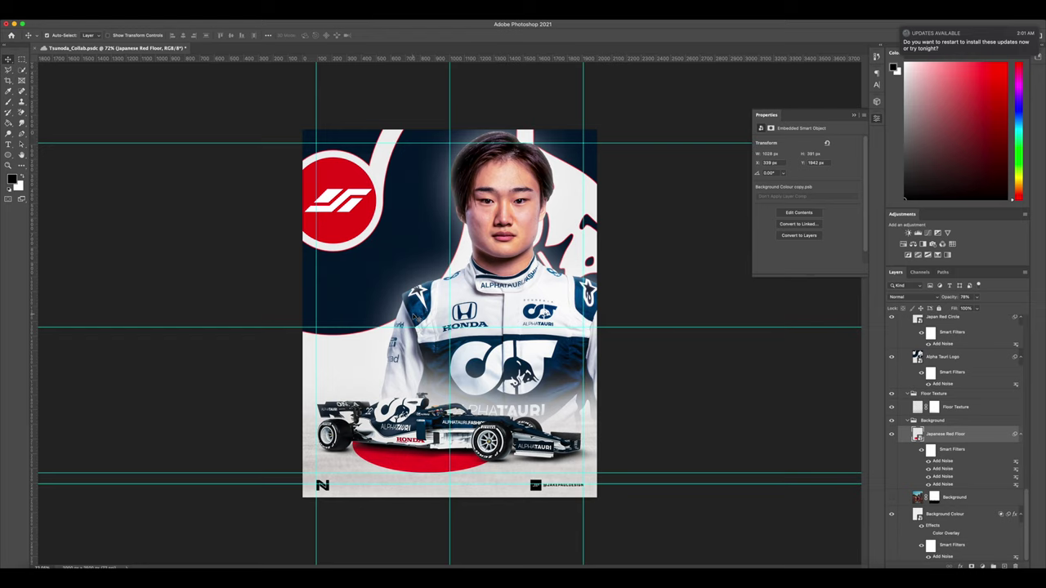
Step: Show the Yuki 2 layer in the Yuki group and select it
scroll(931, 425, up, 3)
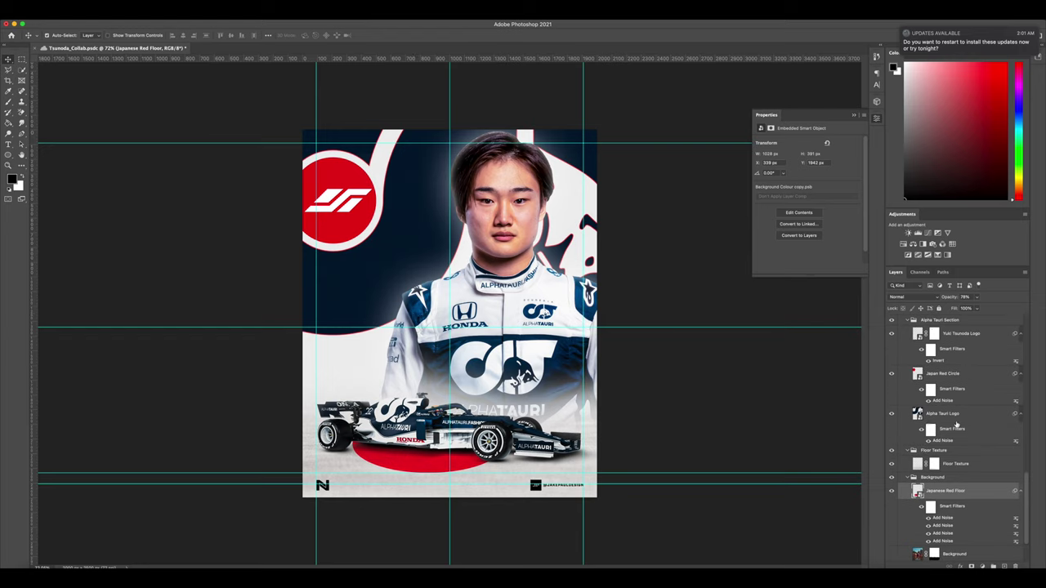
scroll(958, 425, up, 5)
scroll(969, 421, up, 5)
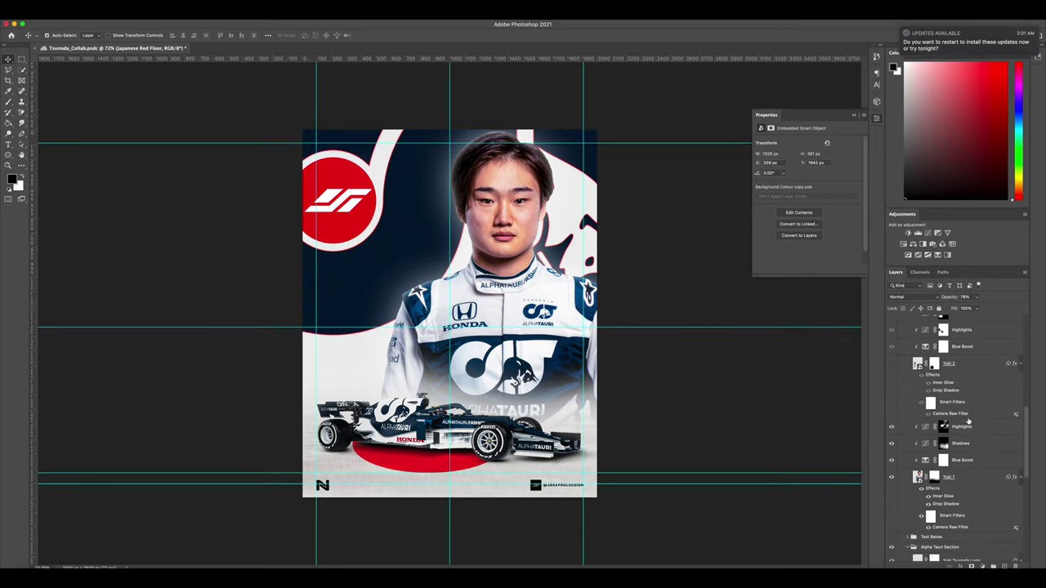
click(892, 364)
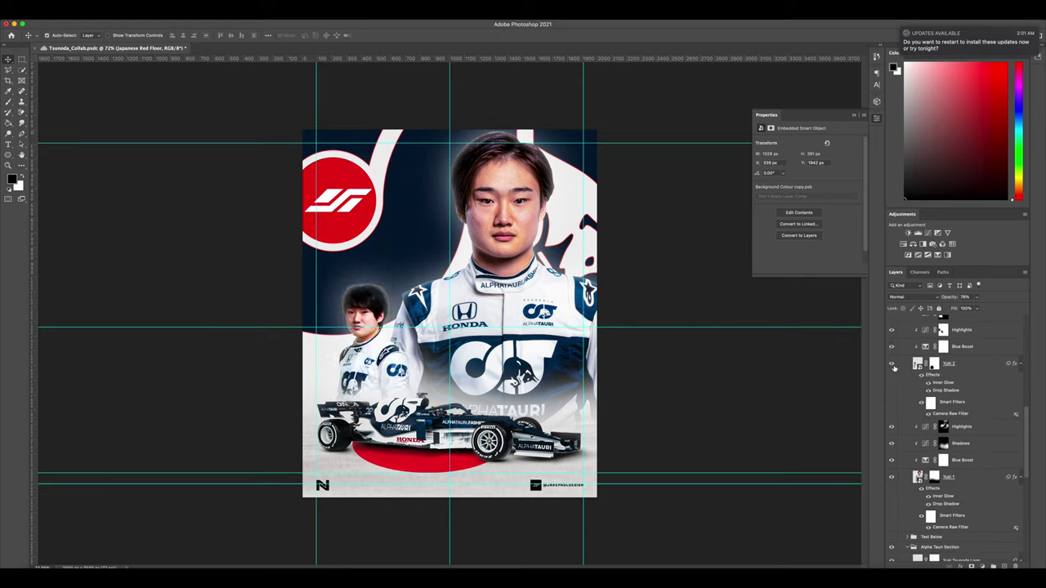
click(957, 368)
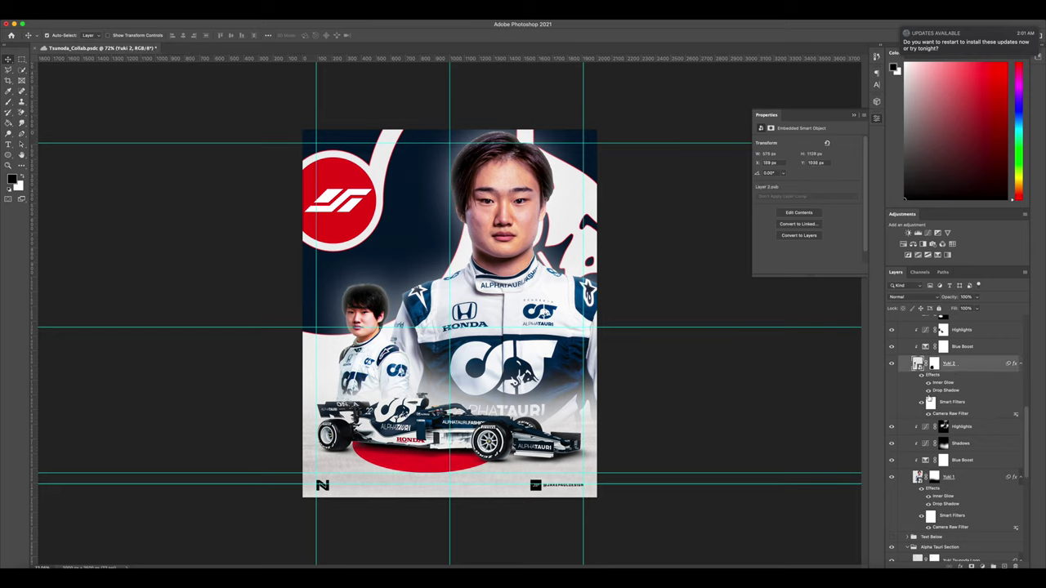
Step: Compare the smaller driver figure with the Yuki 2 layer's effects switched off and on
click(921, 376)
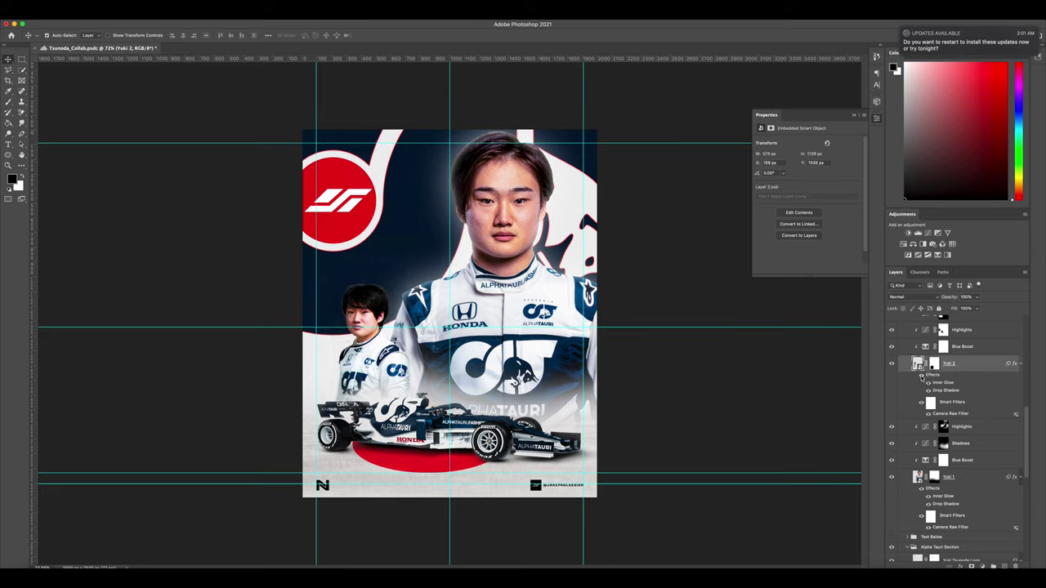
click(921, 376)
click(921, 376)
click(920, 376)
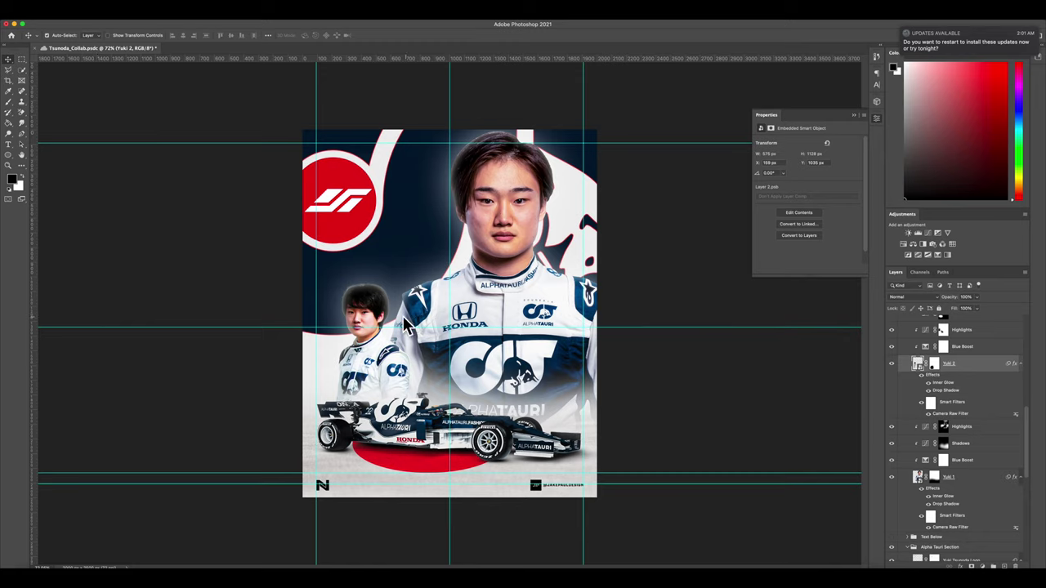
Step: Examine the Yuki 2 layer's mask and compare the figure with its Smart Filters switched off and on
click(934, 364)
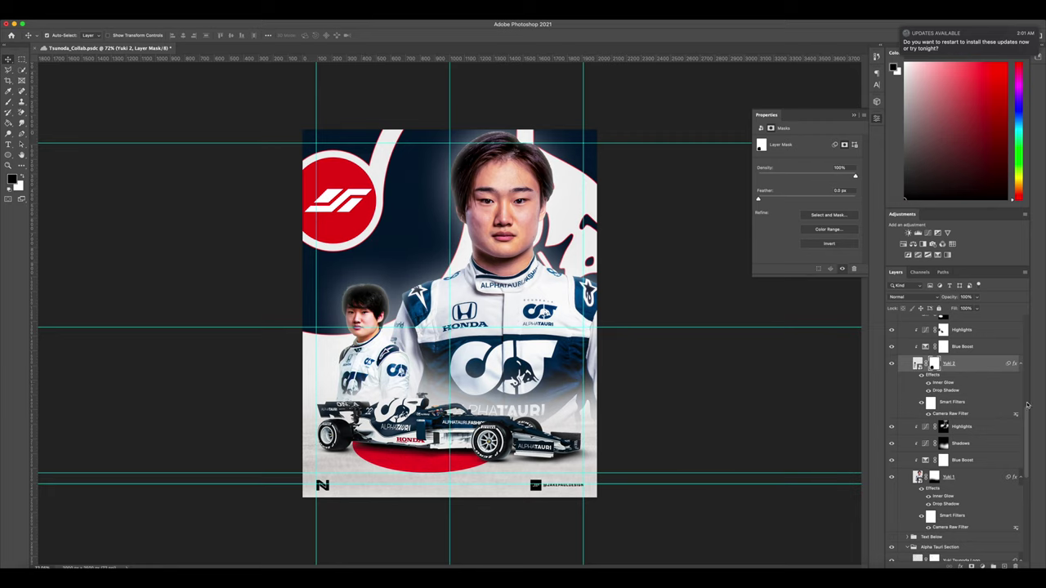
scroll(957, 396, up, 1)
scroll(958, 396, up, 1)
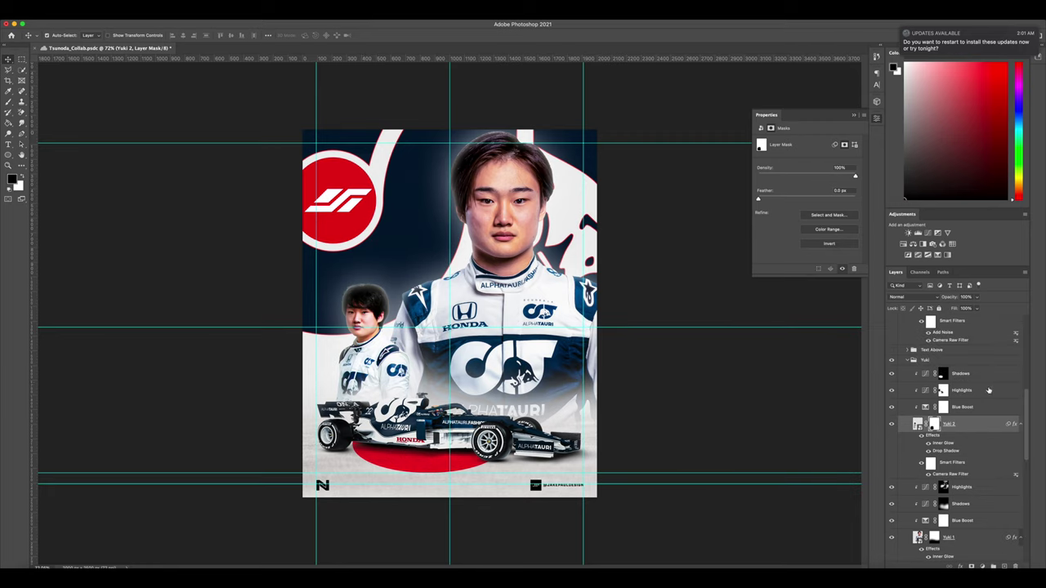
scroll(910, 433, down, 1)
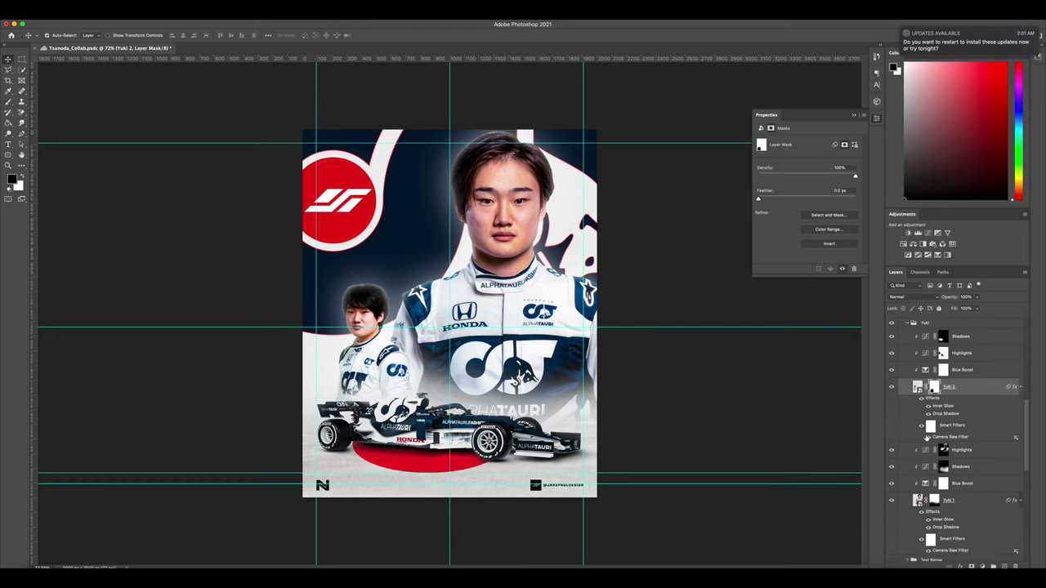
click(923, 427)
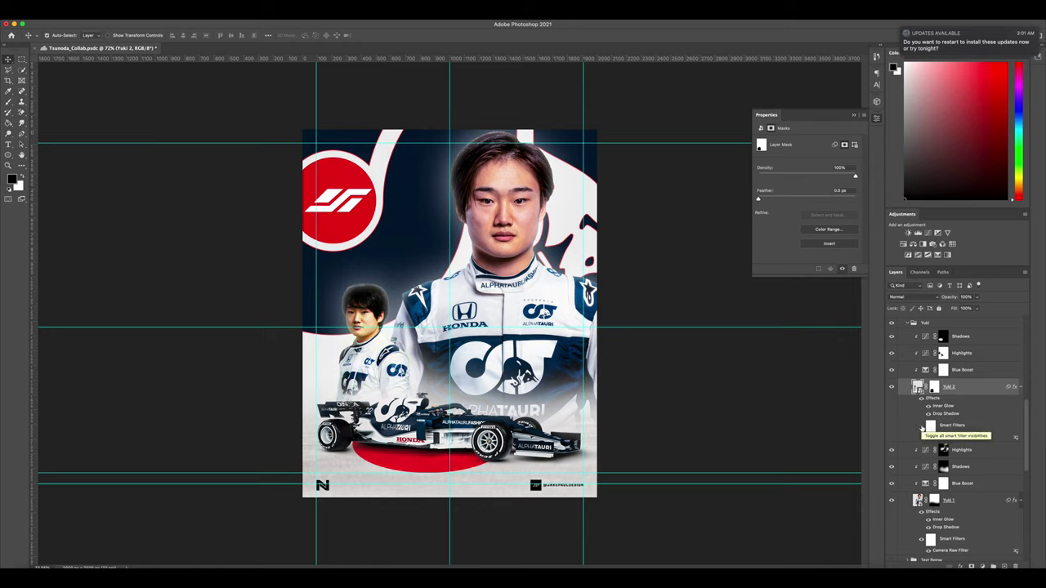
click(922, 428)
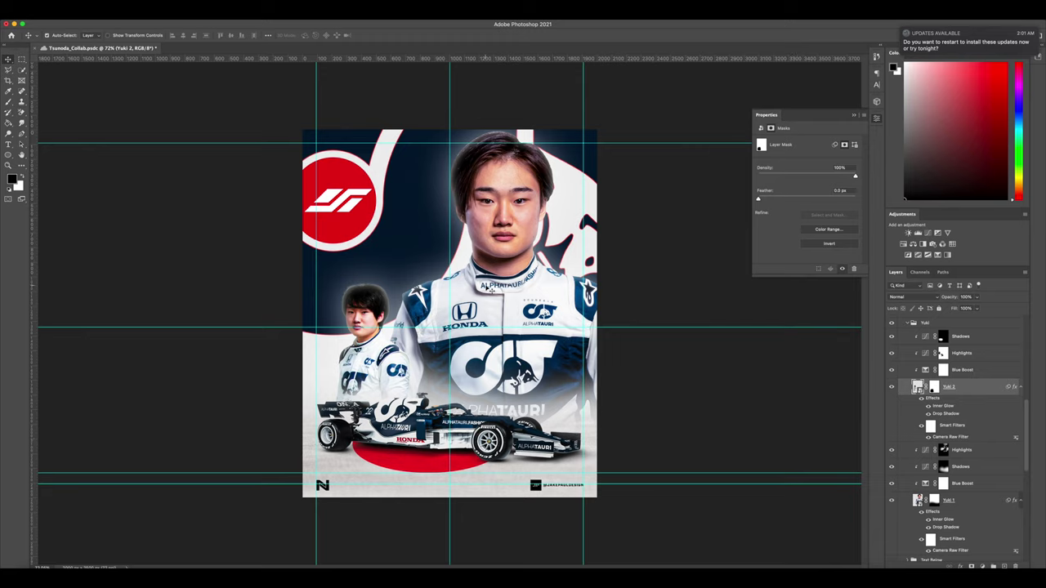
Step: Collapse the Yuki layer group
scroll(967, 451, up, 3)
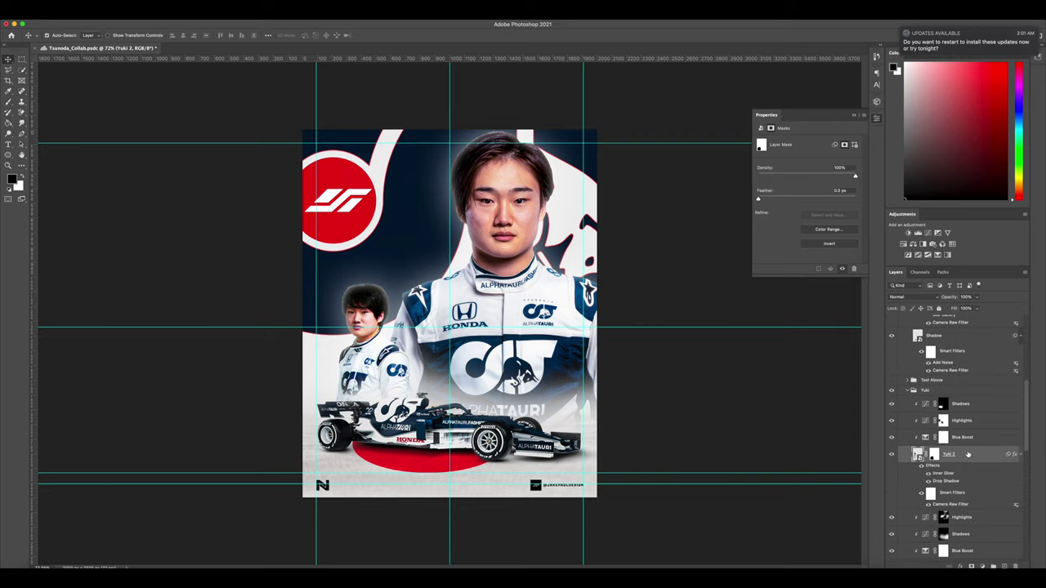
scroll(908, 393, up, 1)
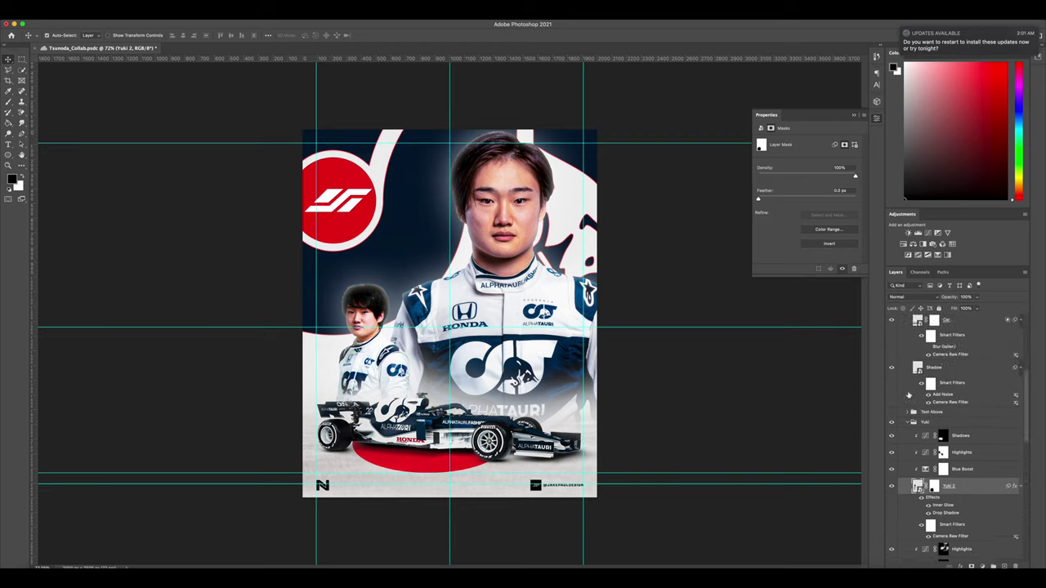
click(912, 435)
click(908, 435)
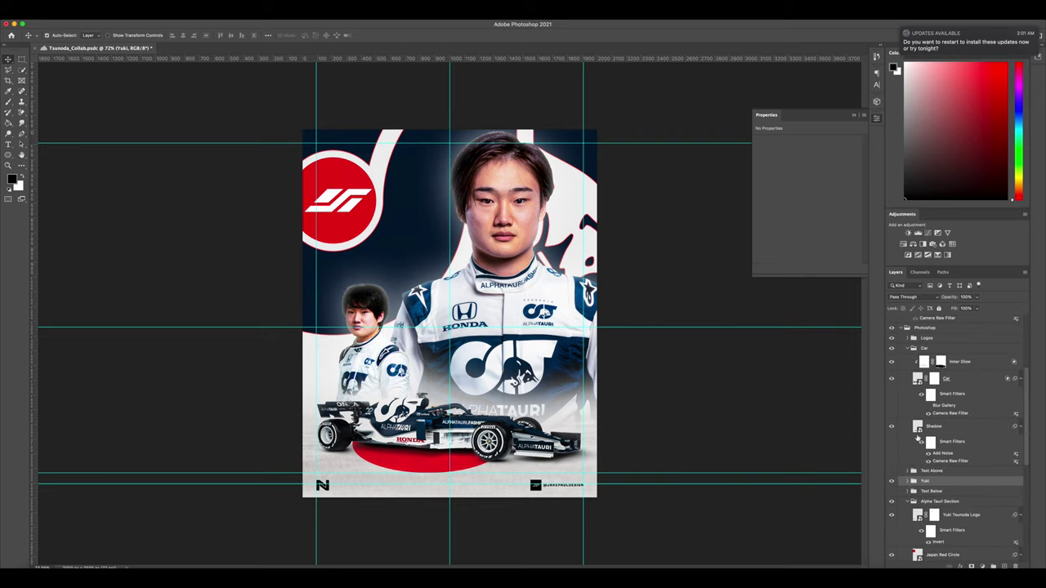
Step: Select the Background photo layer and raise its fill to 100%
scroll(911, 409, down, 9)
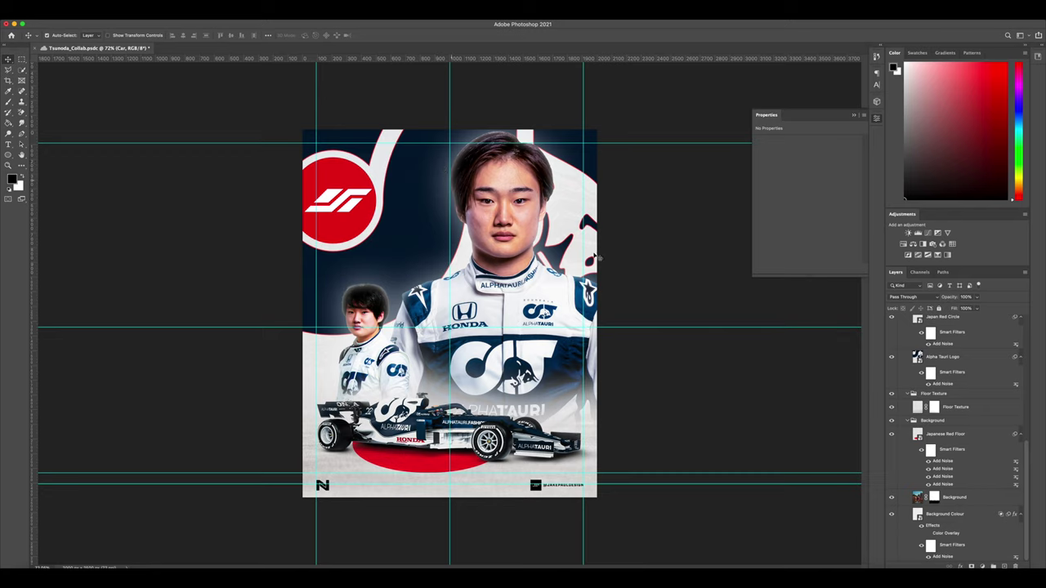
click(966, 498)
click(974, 308)
drag(977, 318, 1044, 312)
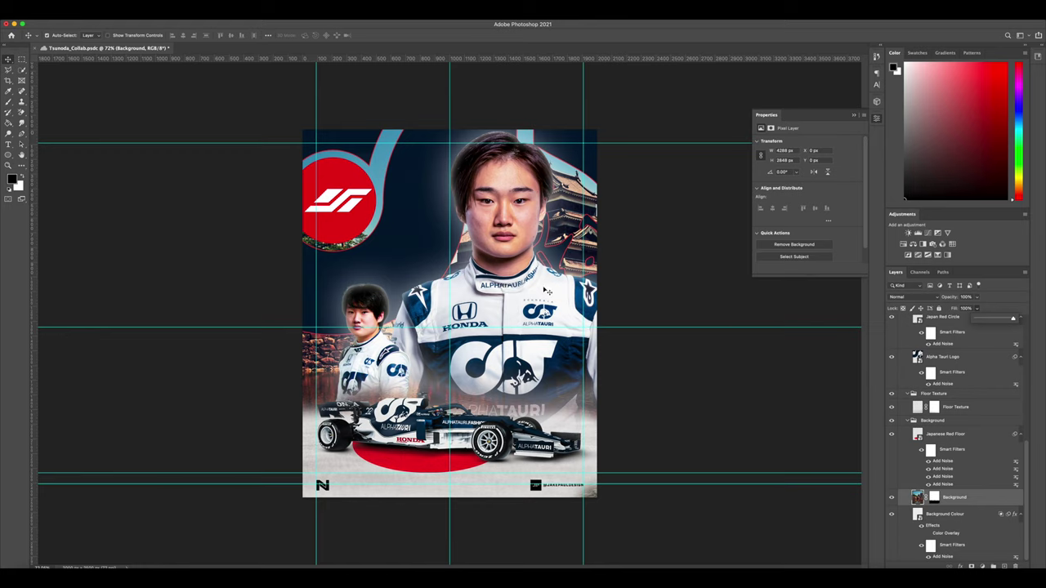
Step: Set the Background photo layer's fill to 3% and save the document
drag(973, 295, 952, 298)
text(3)
key(Return)
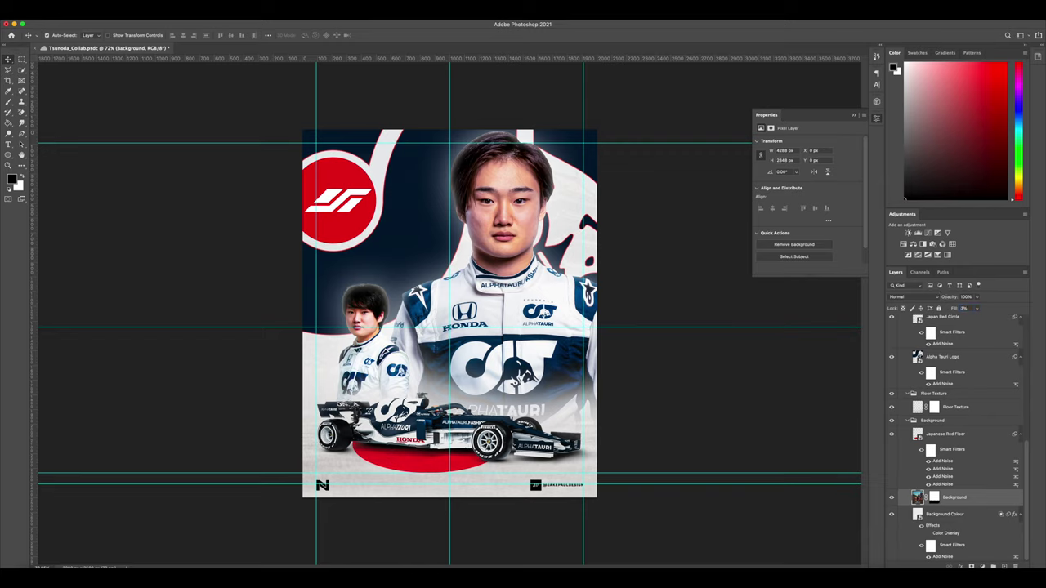
key(super+s)
Step: Show the Text Below group and expand it to list its text layers
scroll(940, 401, up, 5)
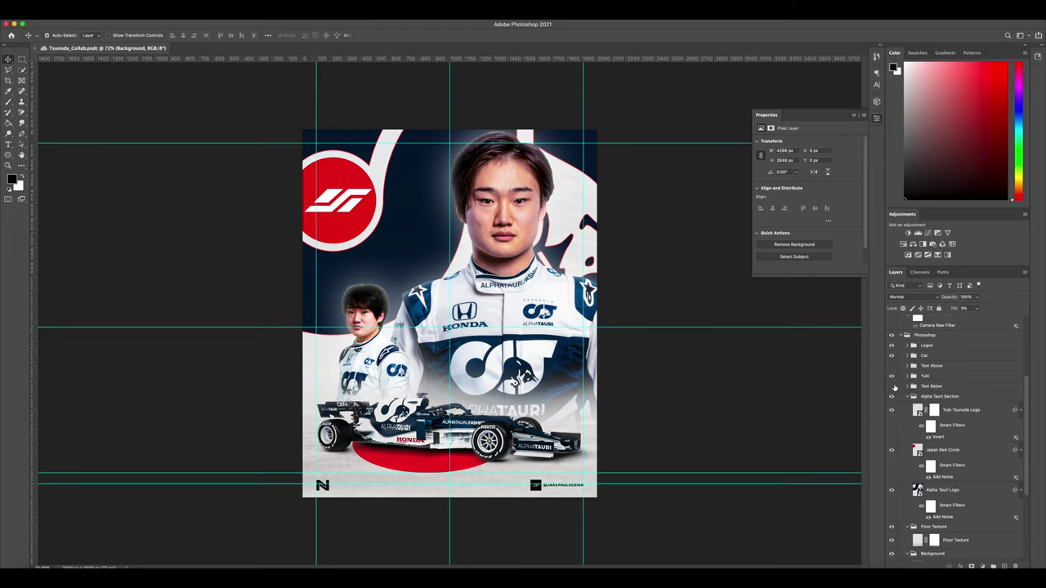
click(892, 386)
click(892, 386)
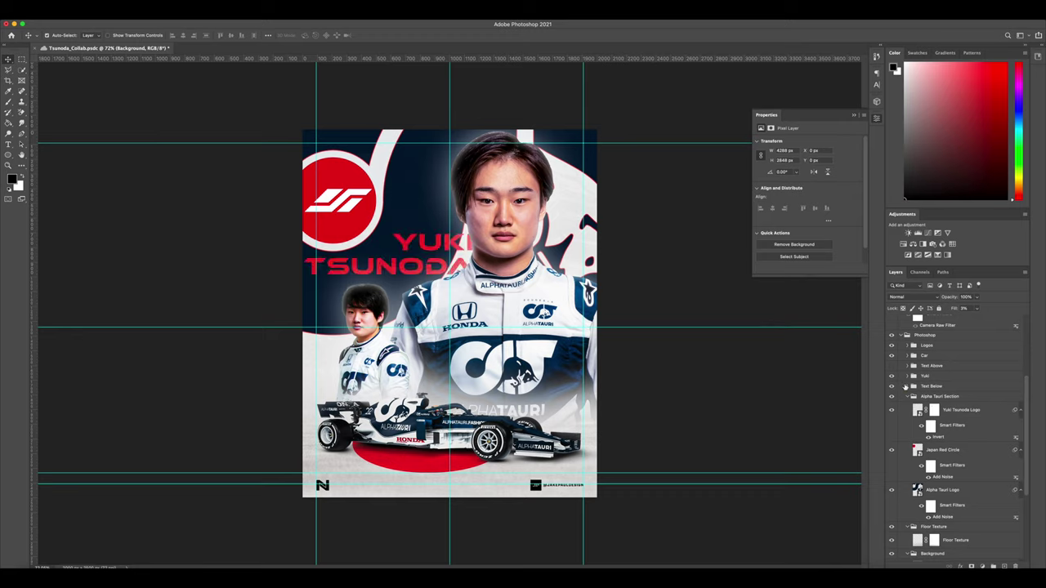
click(912, 386)
click(907, 387)
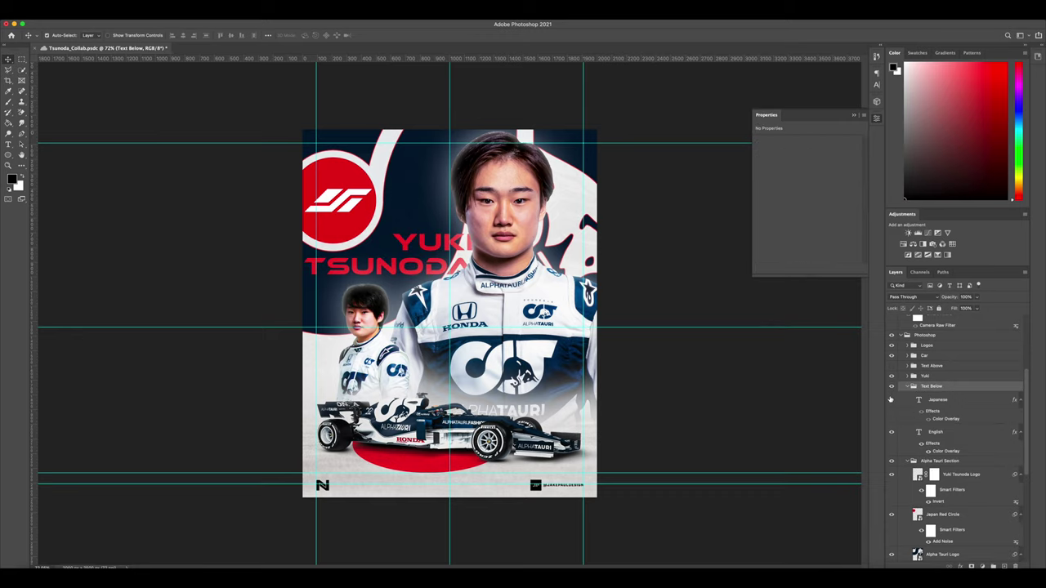
Step: Compare the Japanese and English text layers in Text Below, leaving only the English one shown
click(891, 433)
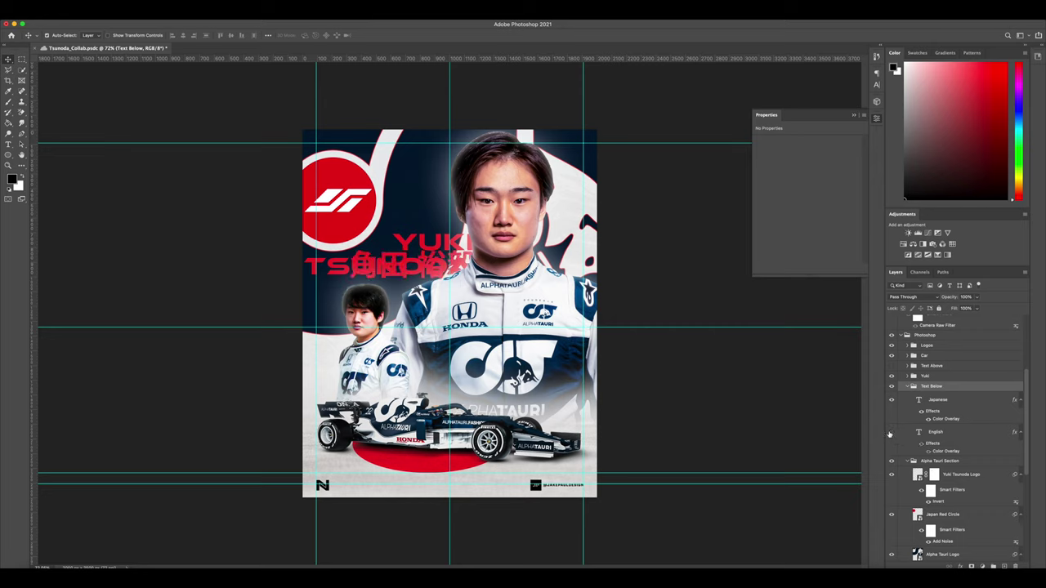
click(890, 434)
click(891, 400)
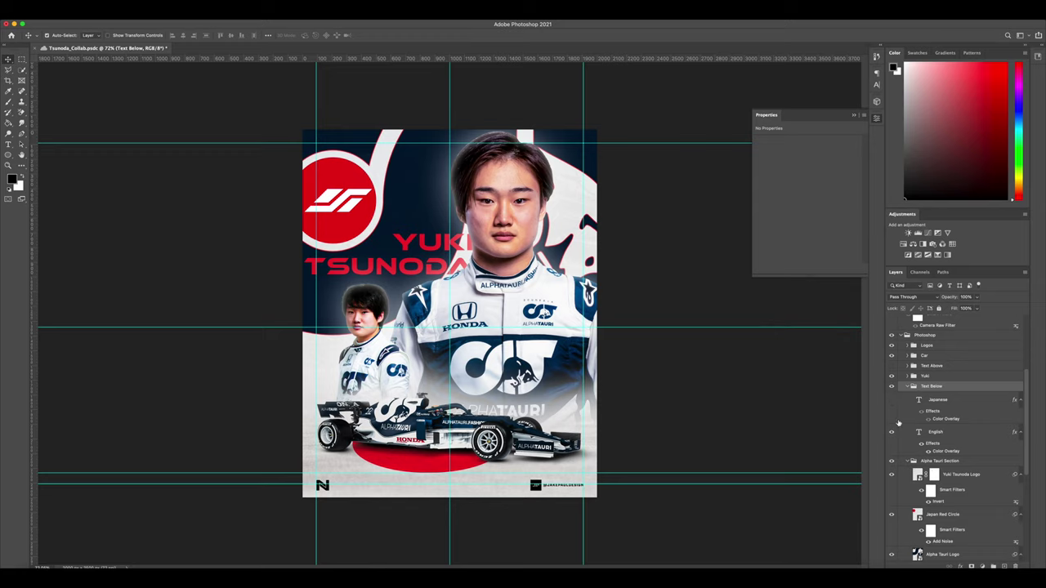
Step: Examine the masked Japanese and English layers inside the Text Above group, and collapse it again
click(907, 366)
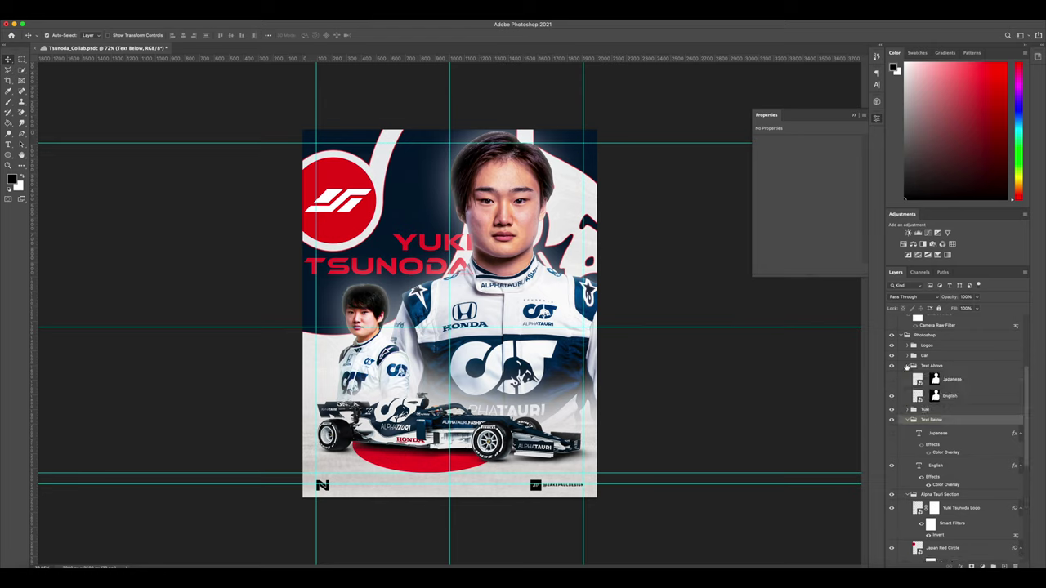
click(906, 366)
click(931, 403)
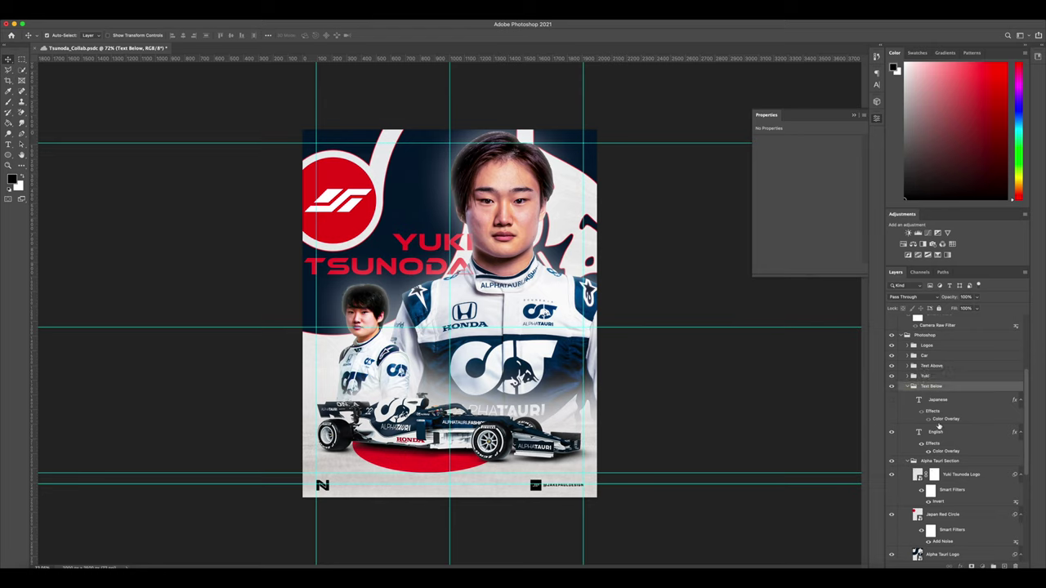
Step: Duplicate the English text layer in Text Below and hide the original
click(947, 435)
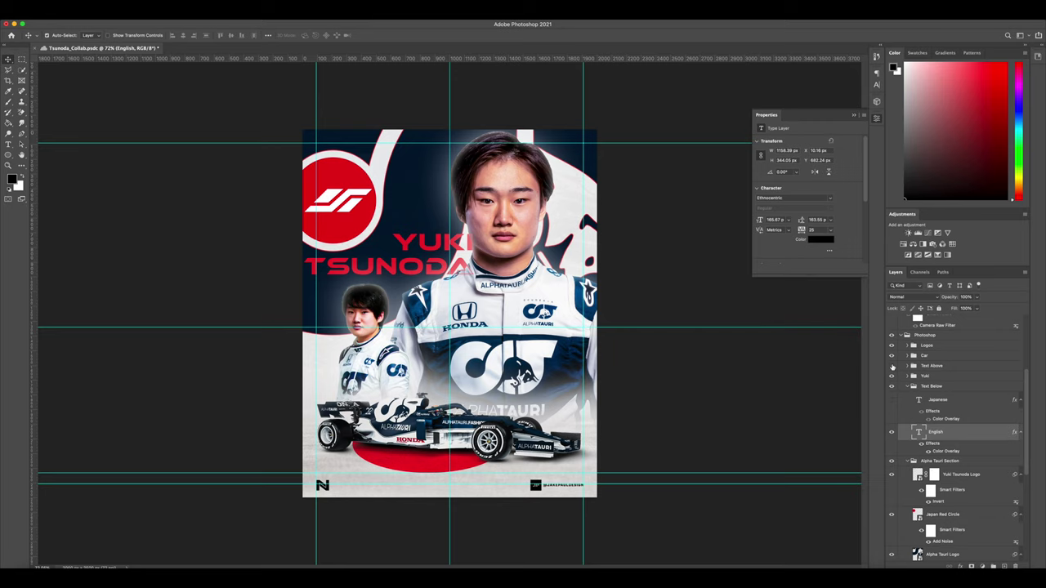
key(super+j)
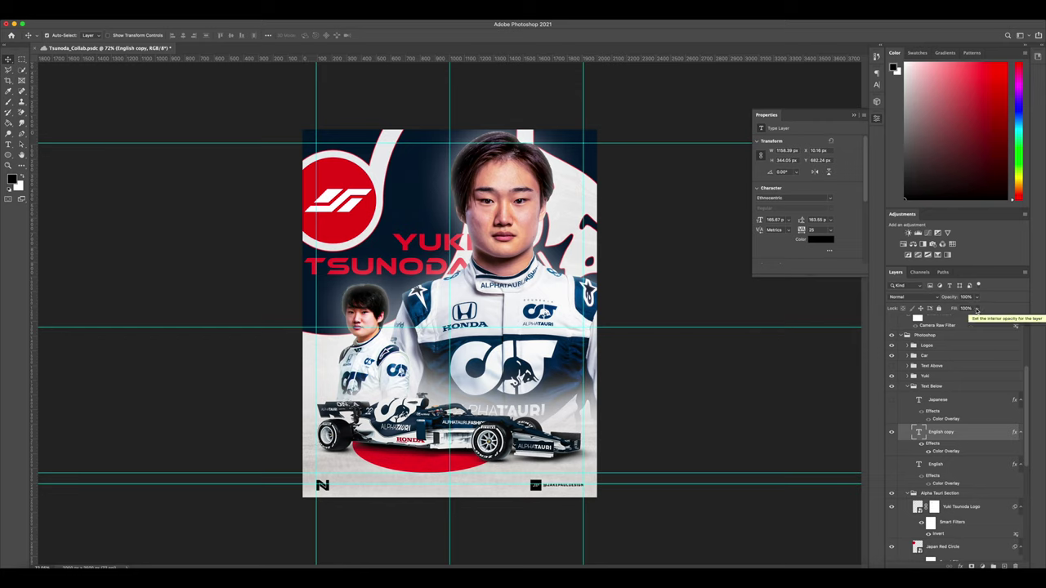
Step: Toggle the English copy's Color Overlay off and back on, and look at its blending options in the Layer Style settings
click(926, 454)
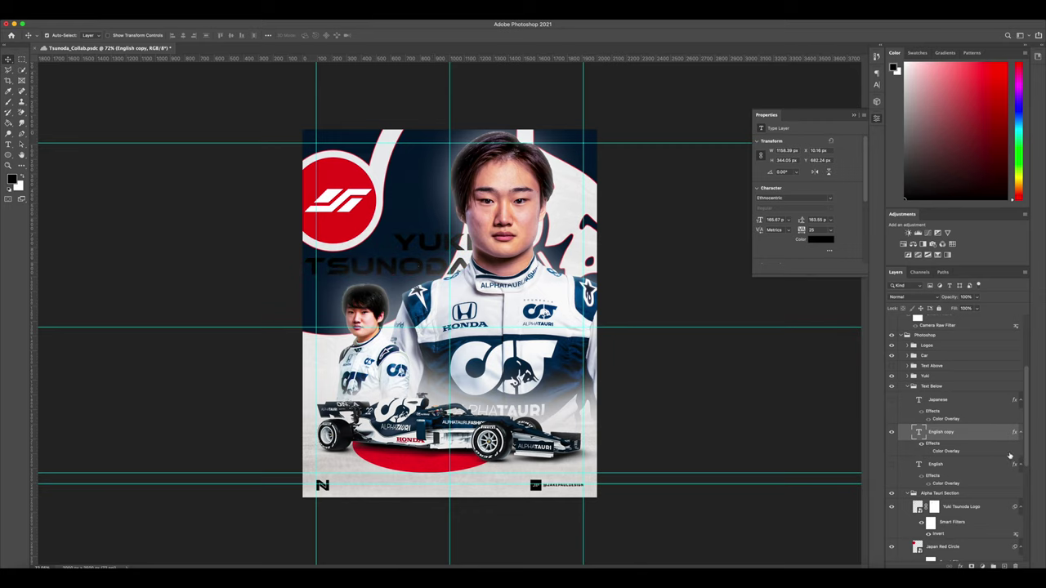
click(927, 451)
right_click(986, 438)
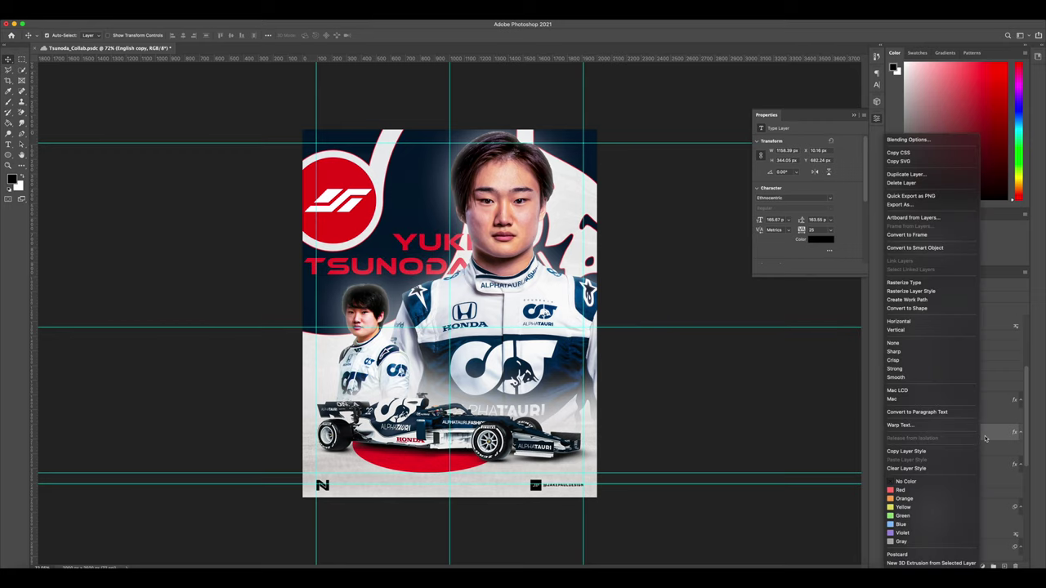
click(987, 435)
double_click(987, 435)
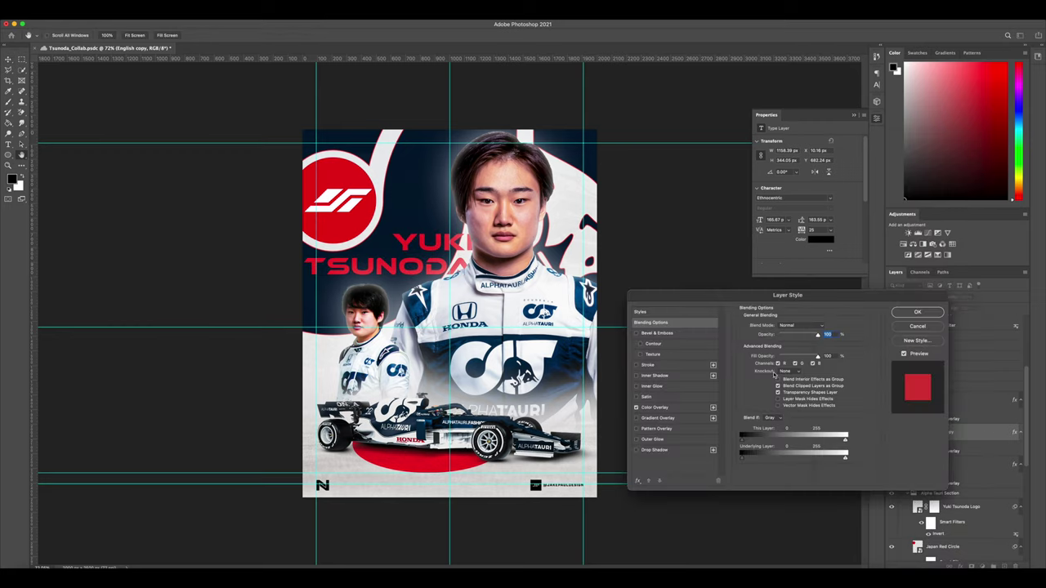
drag(670, 295, 266, 232)
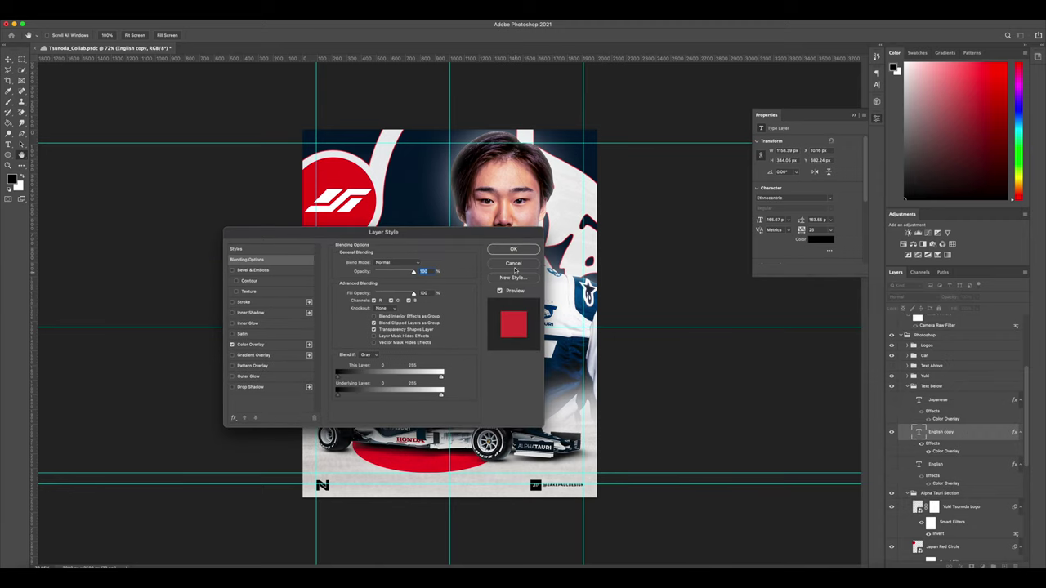
key(Return)
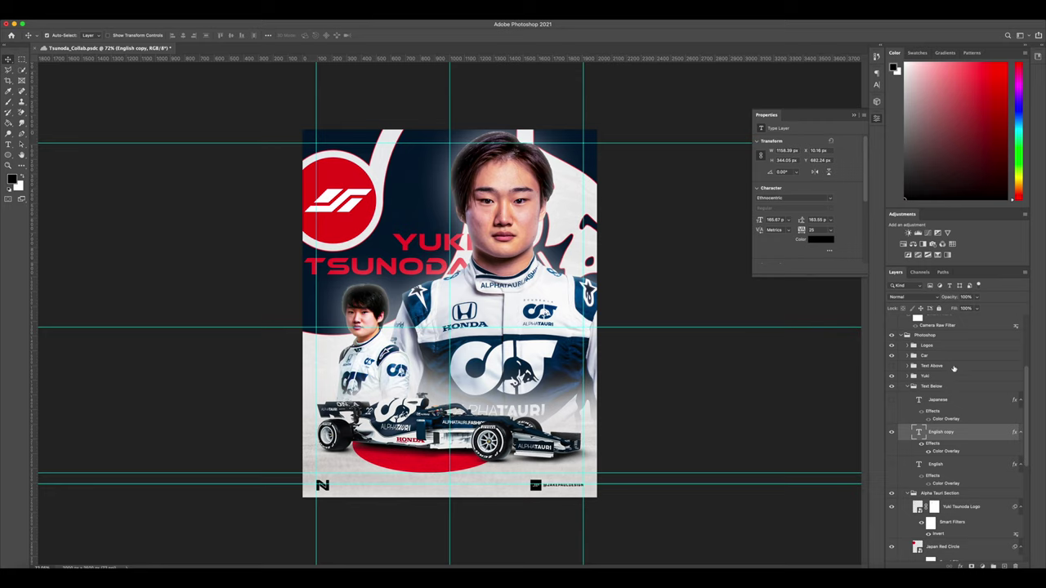
Step: Try the English copy's fill at 0% and 15% without its Color Overlay, and turn the overlay back on
drag(976, 316, 939, 319)
click(474, 290)
click(927, 452)
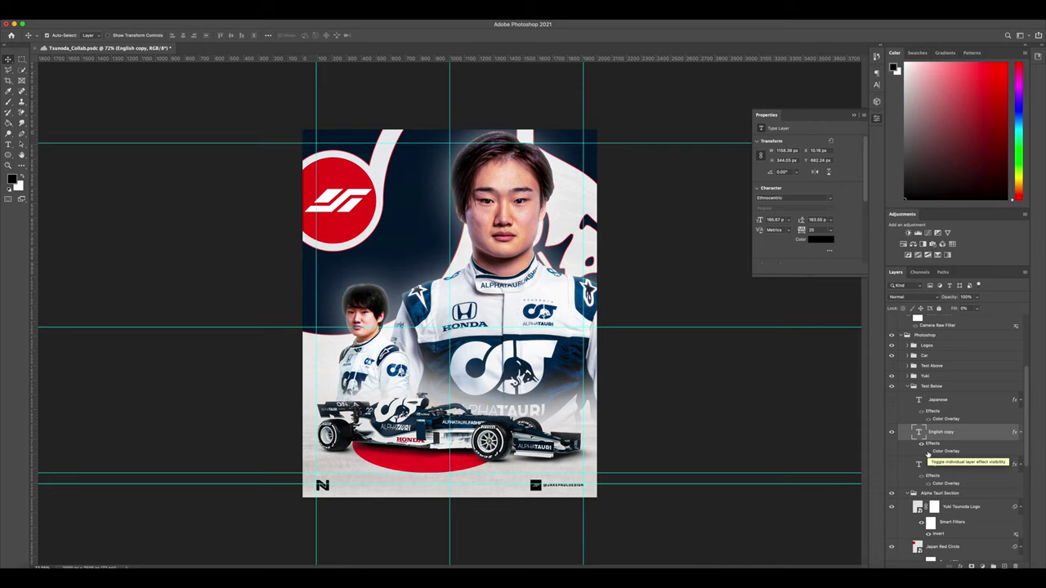
click(978, 308)
drag(969, 320, 986, 318)
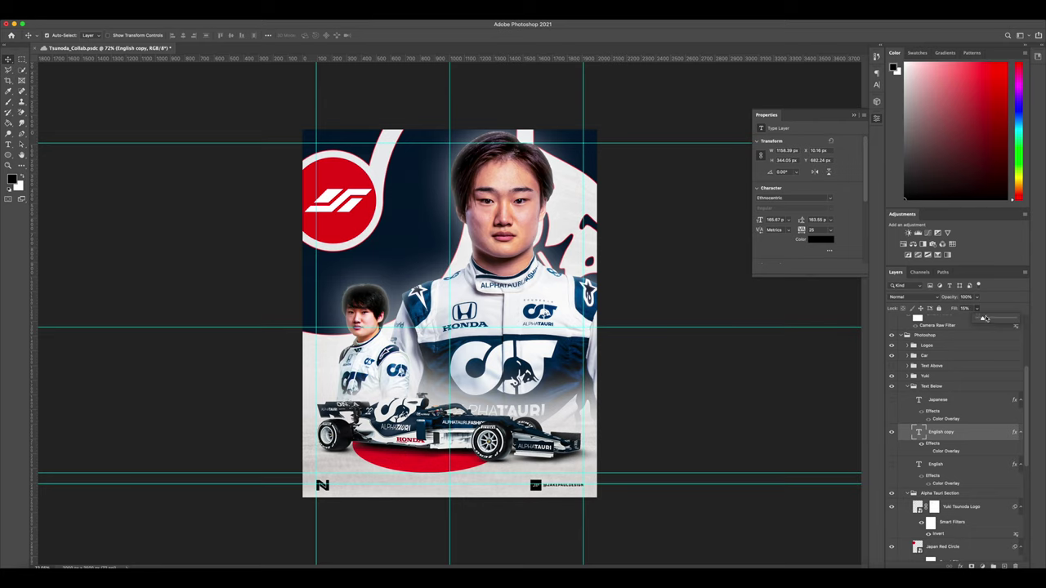
click(978, 309)
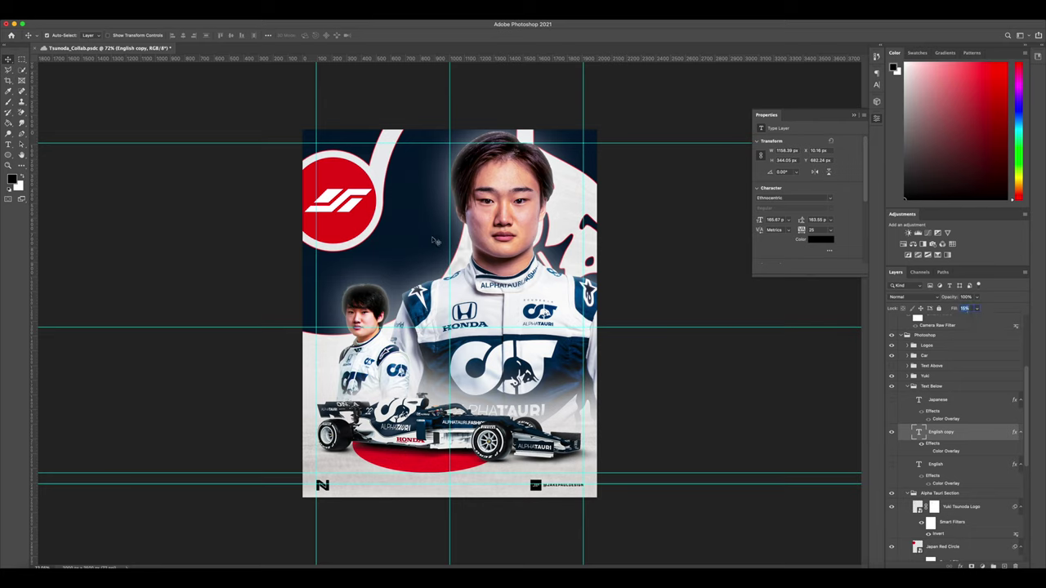
click(929, 451)
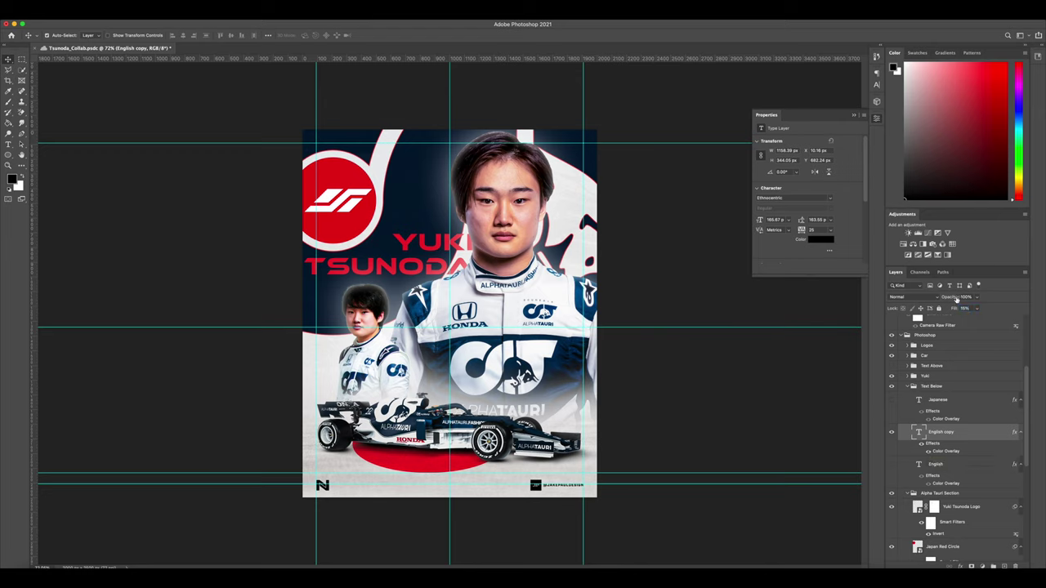
Step: Set the English copy's fill to 0% and turn off its Color Overlay
click(976, 308)
drag(976, 319, 968, 319)
click(978, 308)
click(927, 452)
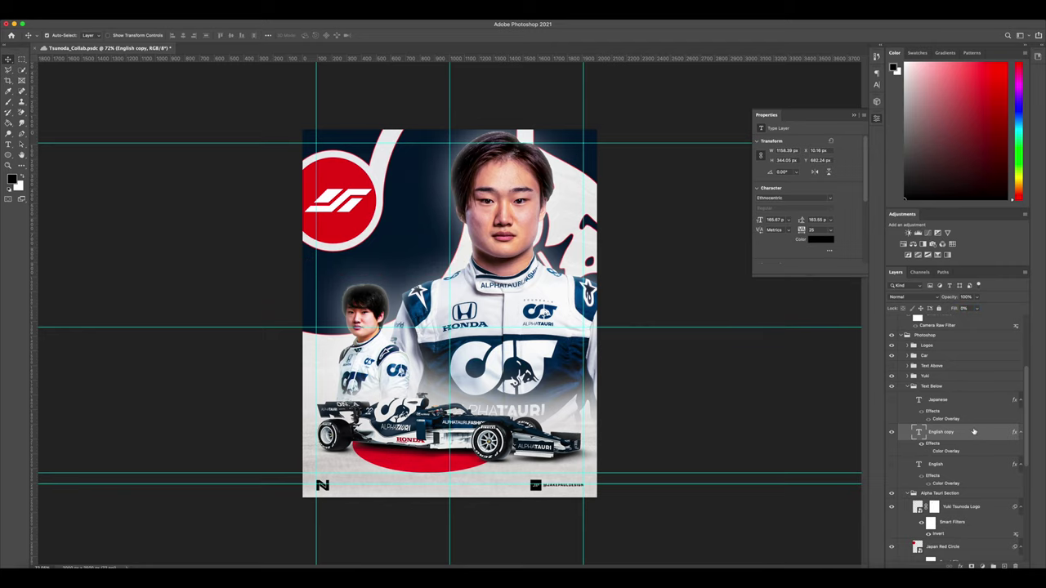
Step: Try a white 6 px inside stroke on the English copy to outline the YUKI TSUNODA lettering
double_click(974, 432)
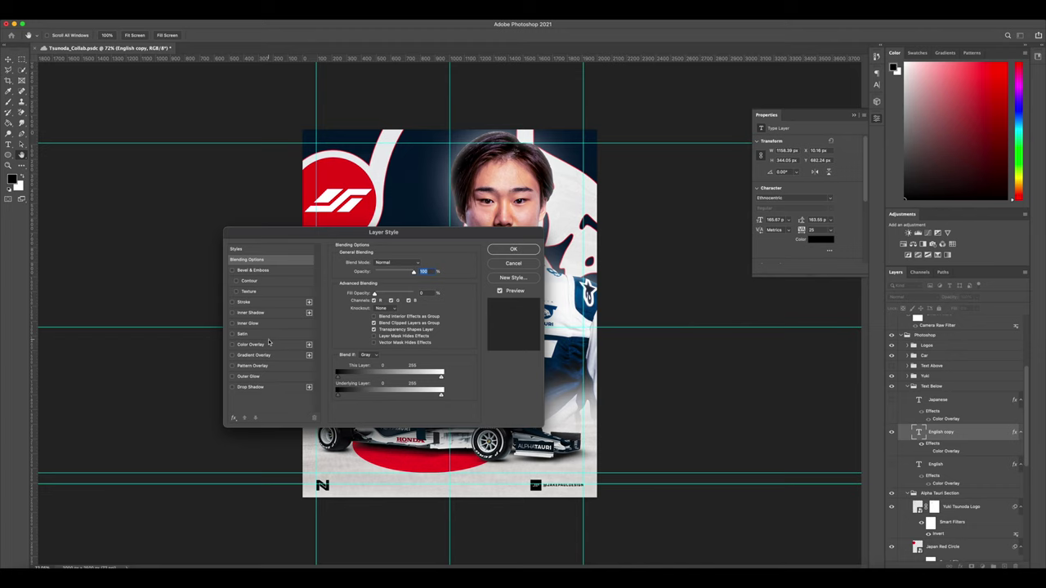
click(244, 303)
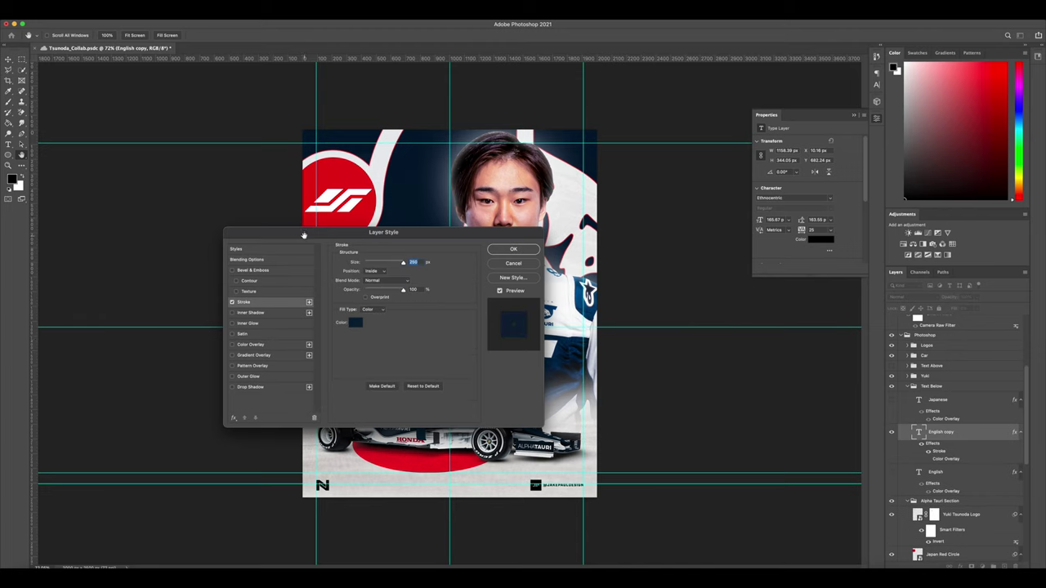
drag(303, 235, 75, 202)
mouse_move(123, 230)
mouse_down()
mouse_move(155, 231)
mouse_move(139, 232)
mouse_up()
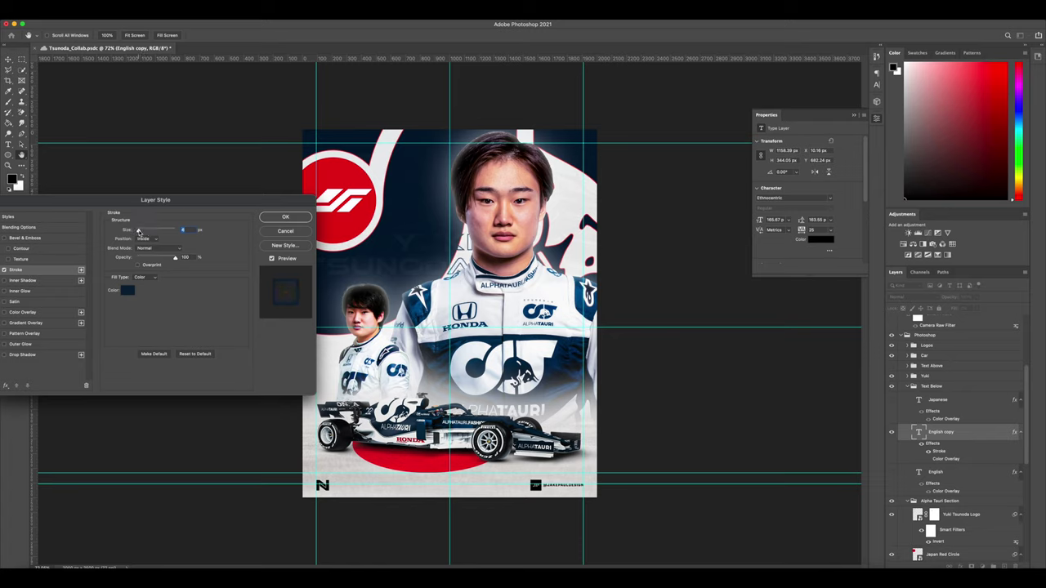
click(125, 292)
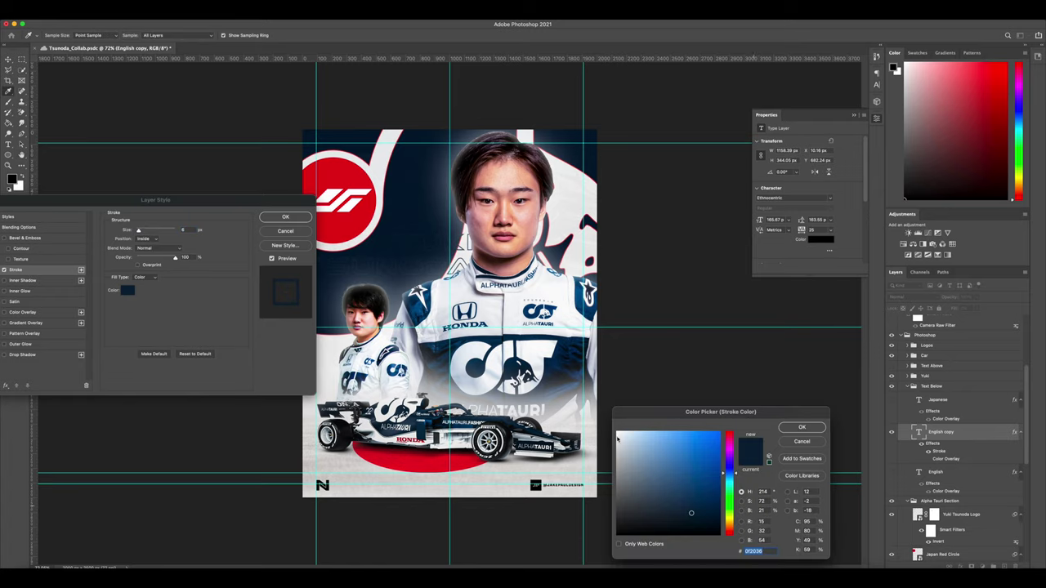
click(532, 360)
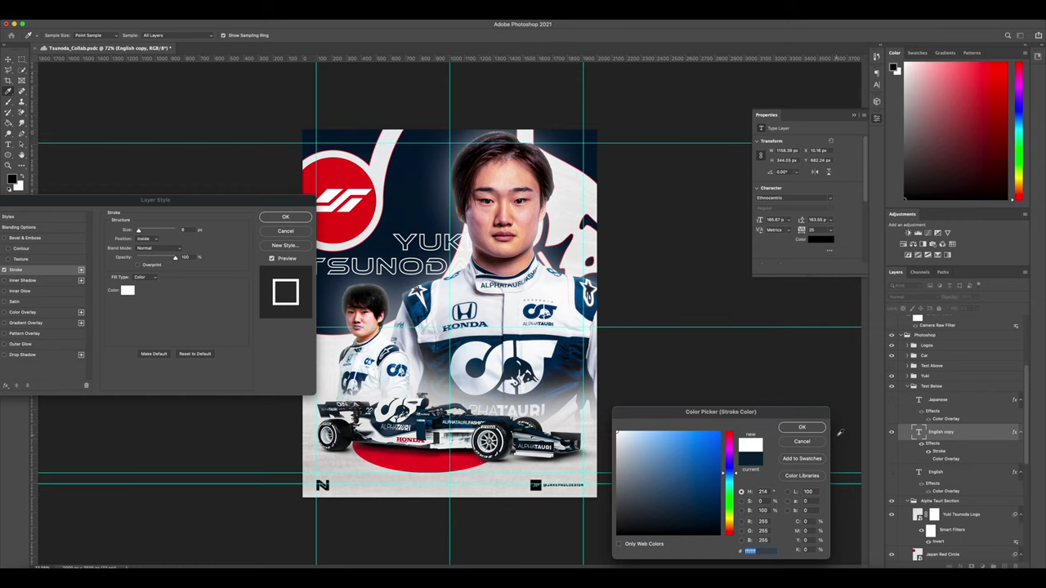
click(801, 427)
drag(226, 206, 763, 331)
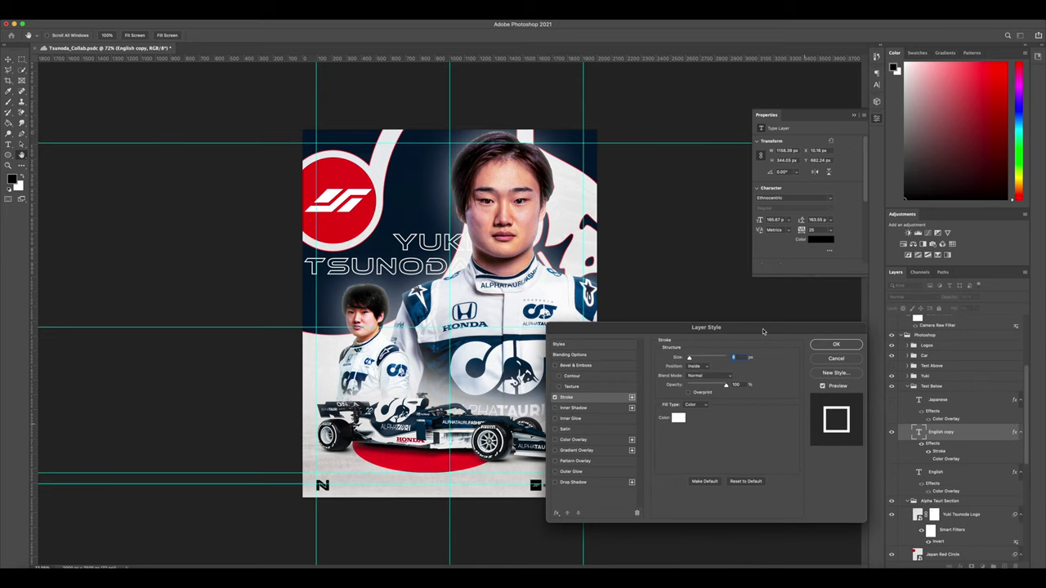
click(835, 357)
Step: Remove the English copy and show the original English text layer in Text Below
click(891, 431)
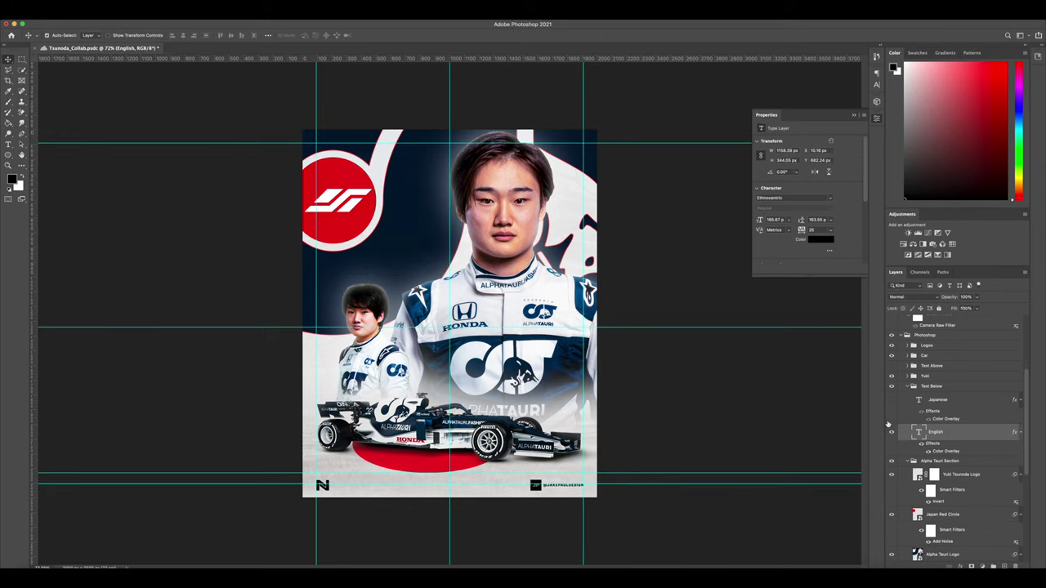
scroll(911, 421, up, 1)
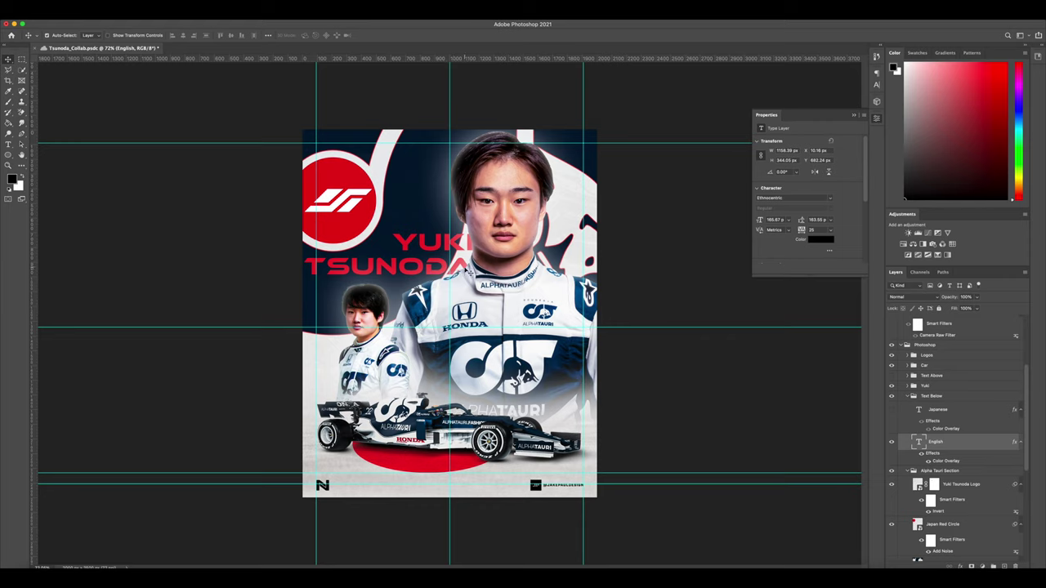
Step: Examine at 400% zoom where the end of the red title meets the large driver figure's shoulder and collar
click(8, 91)
key(super+1)
key(super+plus)
key(super+plus)
key(super+plus)
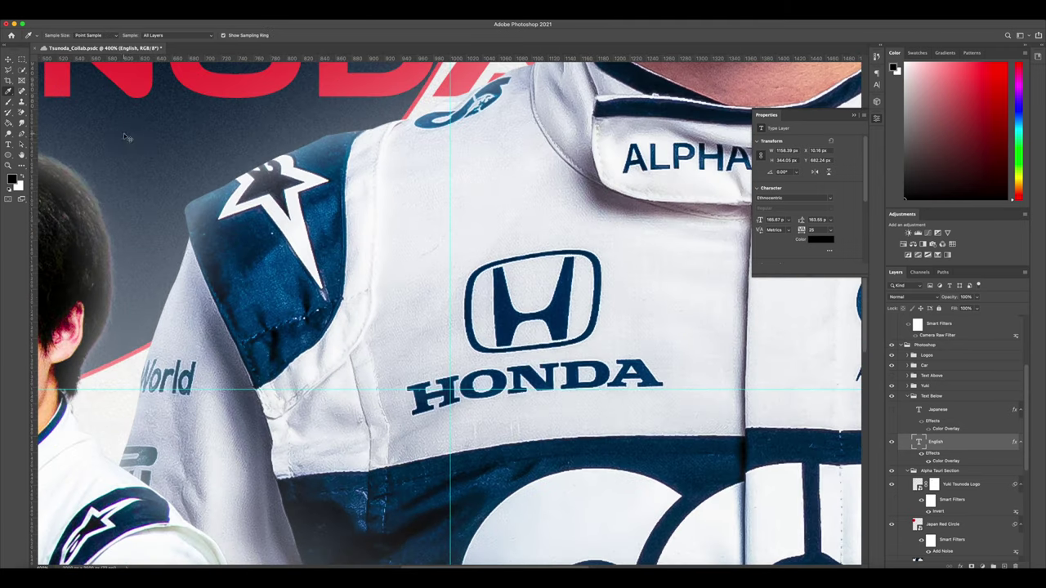
scroll(411, 182, up, 2)
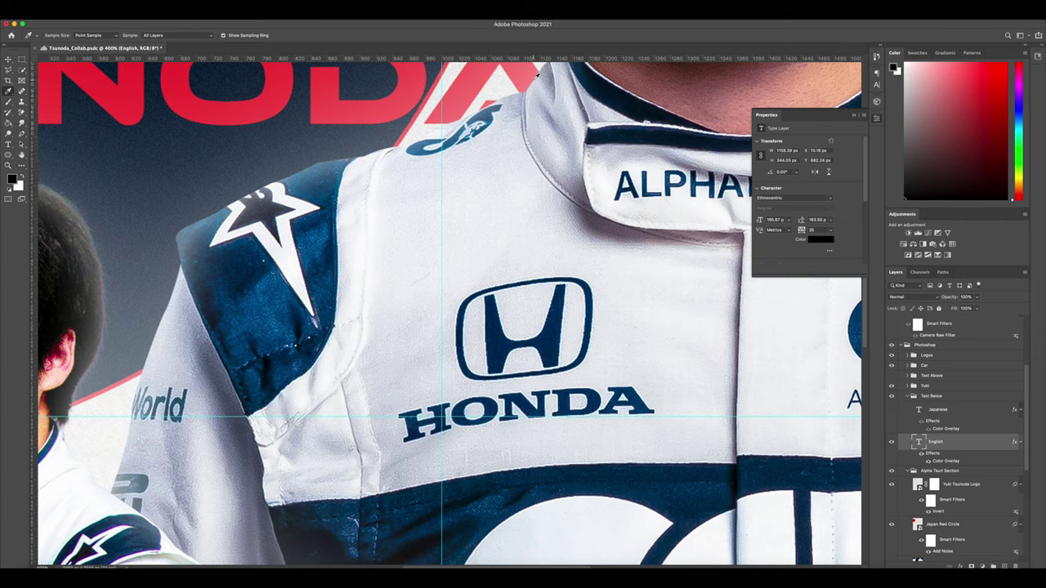
key(v)
scroll(507, 159, up, 2)
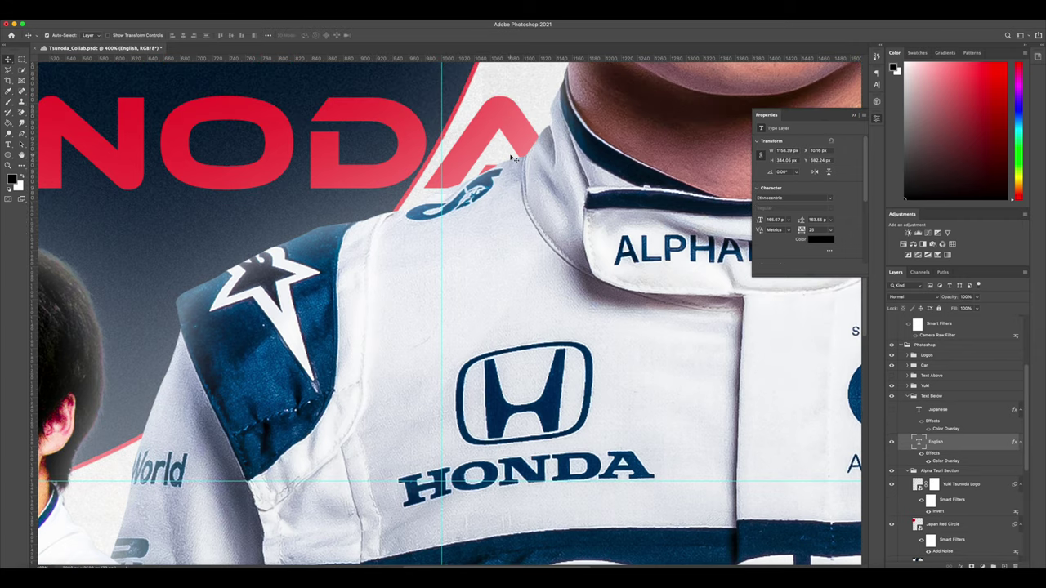
key(super+0)
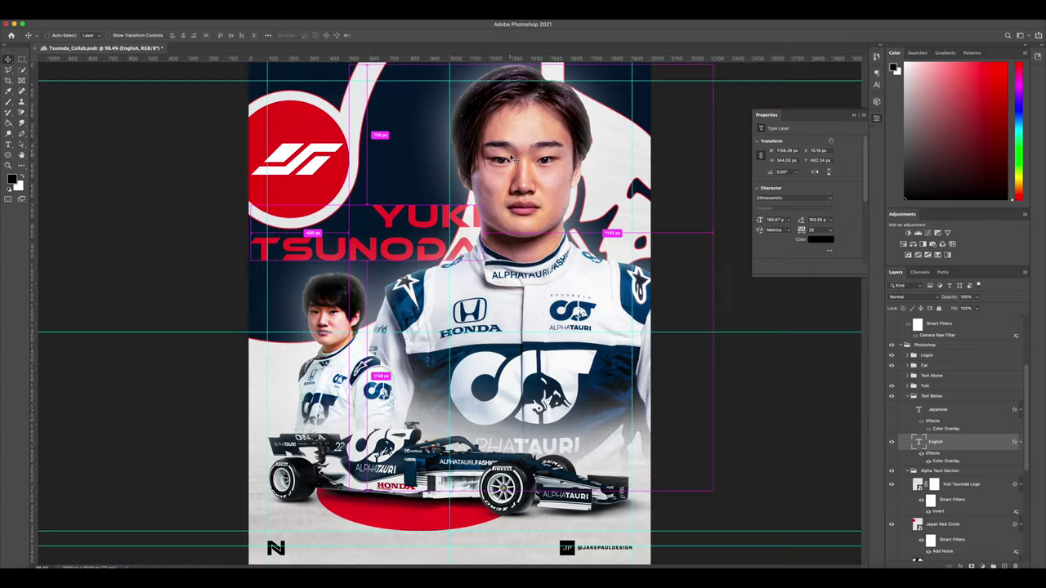
Step: Collapse the Text Below group, expand Text Above and disable the layer mask on its English layer
click(906, 399)
click(906, 398)
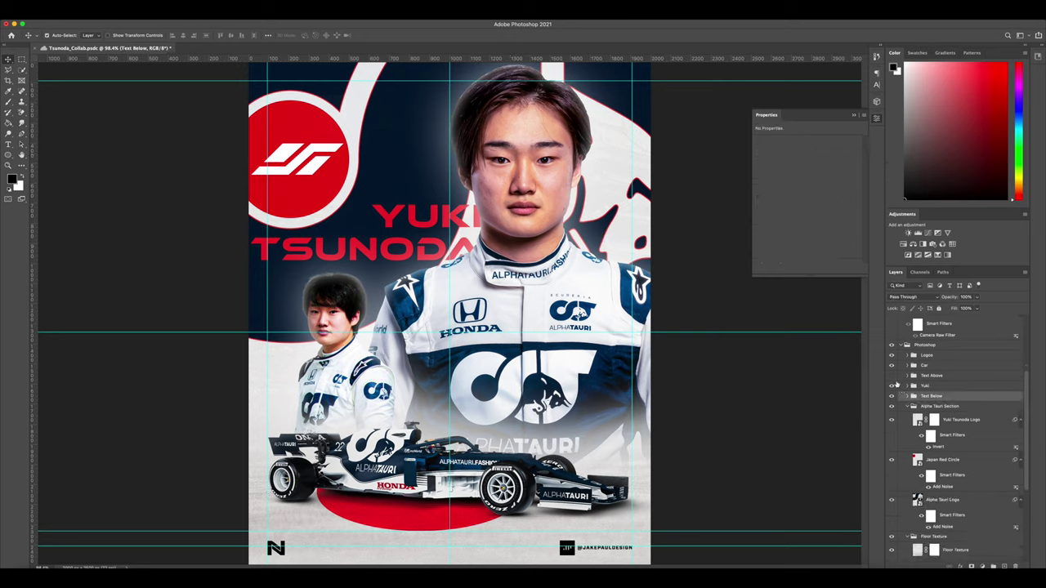
click(904, 376)
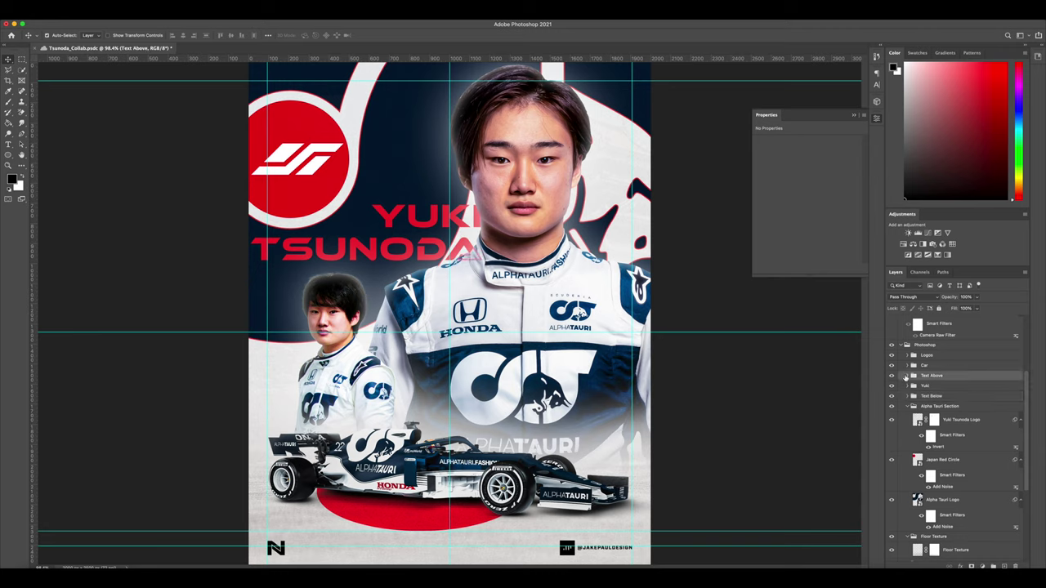
click(906, 375)
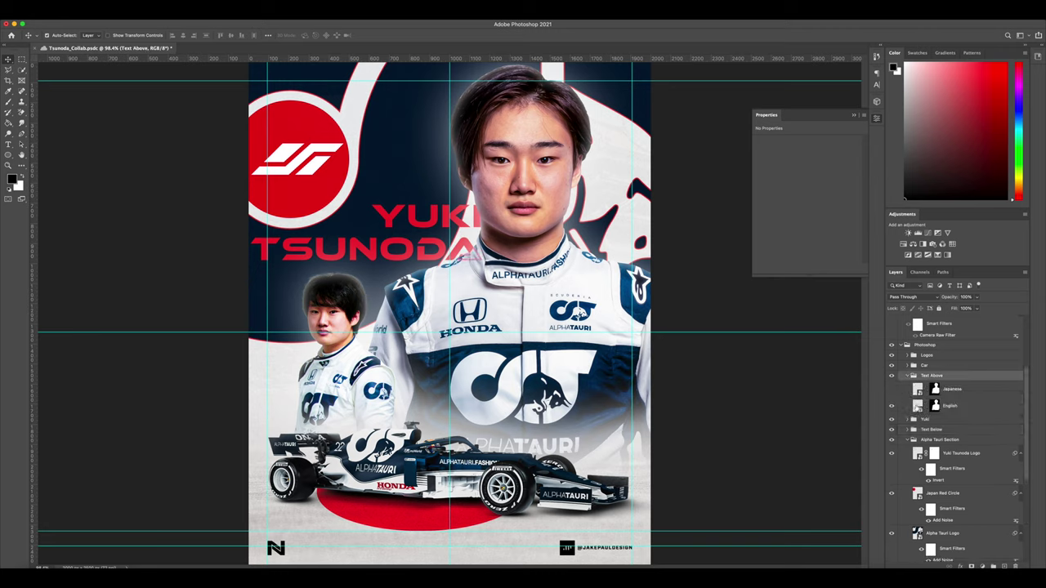
click(916, 406)
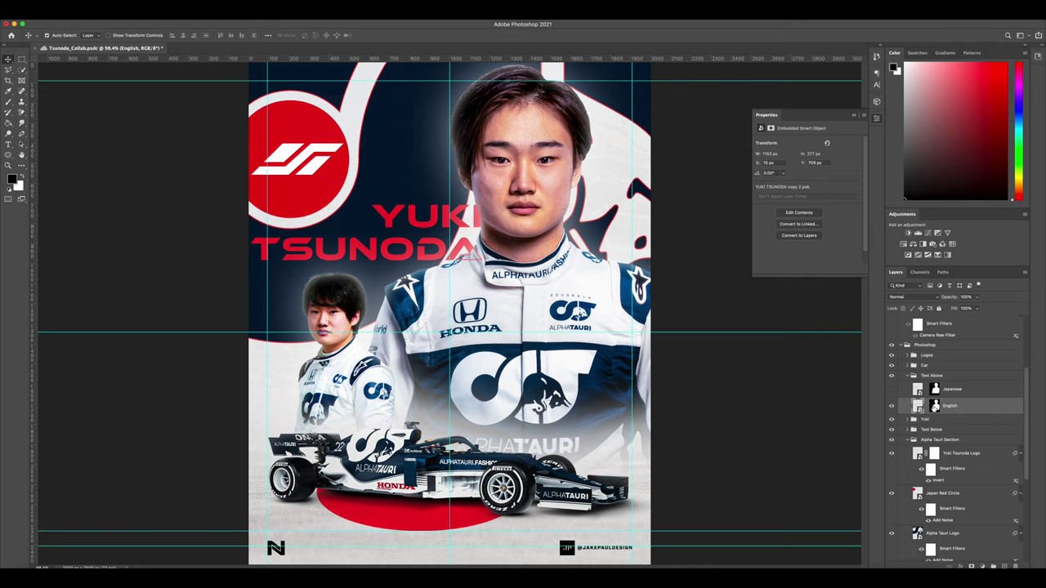
right_click(931, 409)
click(937, 412)
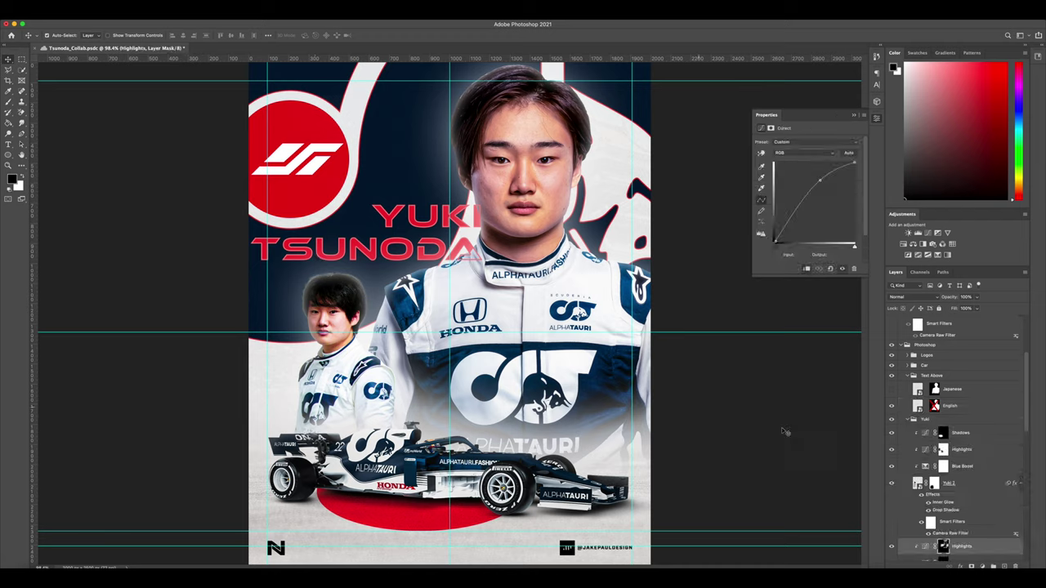
Step: Load the Yuki 1 layer's outline as a selection and make the English layer in Text Above active
scroll(905, 439, down, 5)
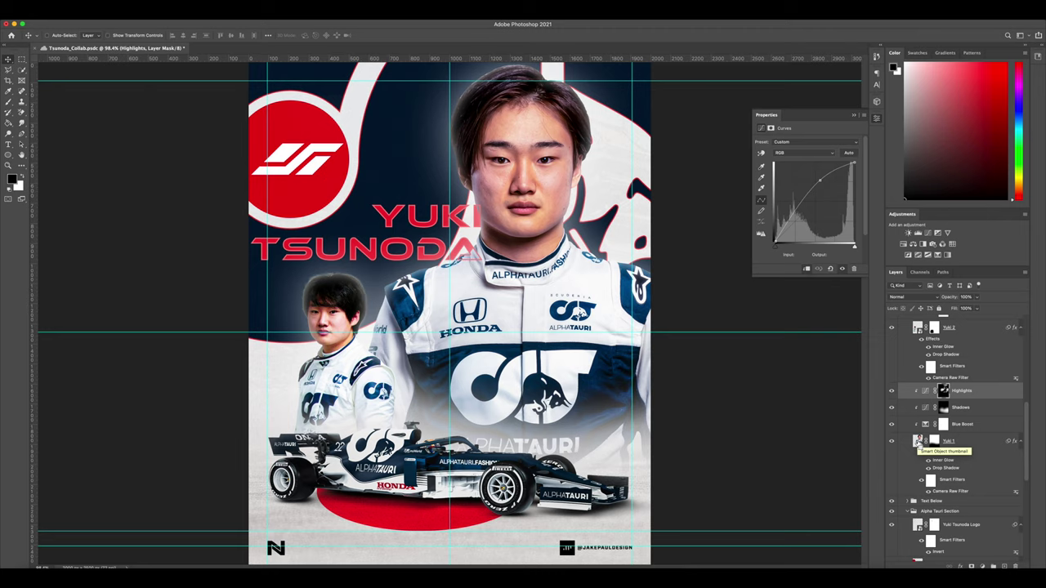
ctrl+click(918, 442)
scroll(946, 391, up, 2)
scroll(945, 390, up, 5)
click(953, 481)
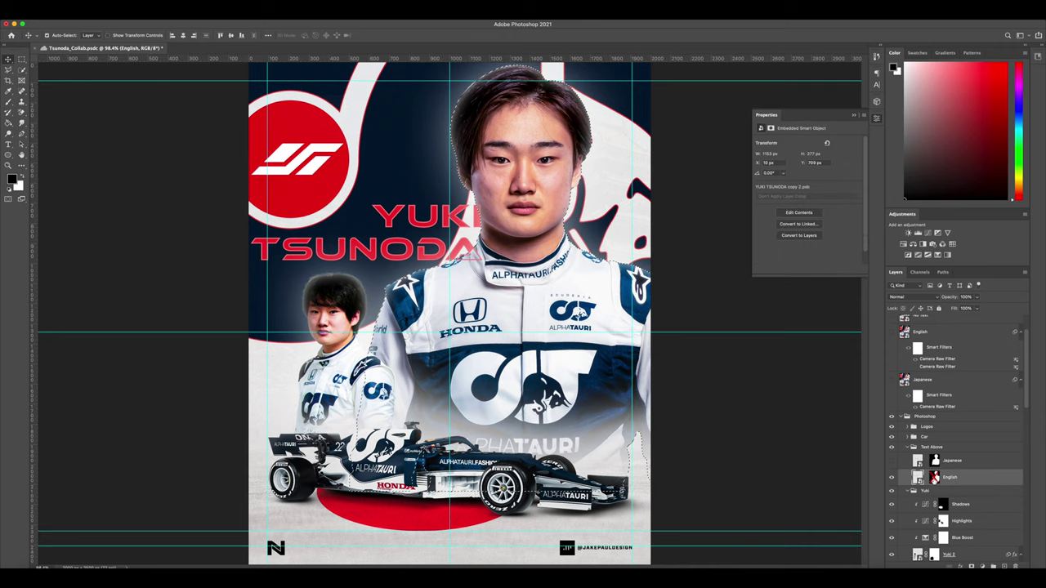
Step: Clear the selection and re-enable the layer mask on the English layer in Text Above
scroll(936, 474, down, 1)
right_click(936, 468)
click(958, 472)
scroll(940, 472, down, 3)
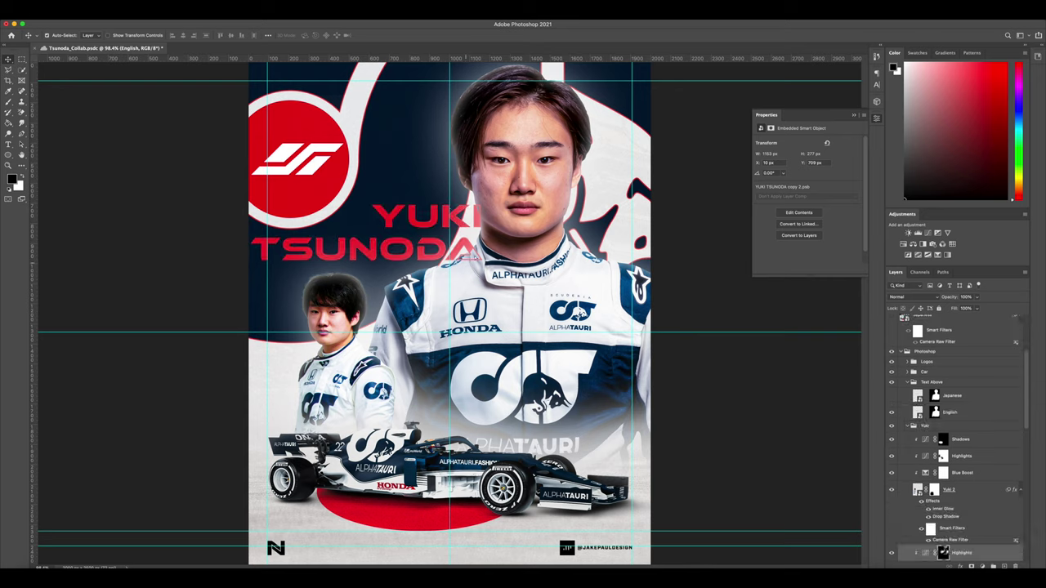
Step: Hide the English text layer in the Text Below group and show the Japanese one
click(477, 219)
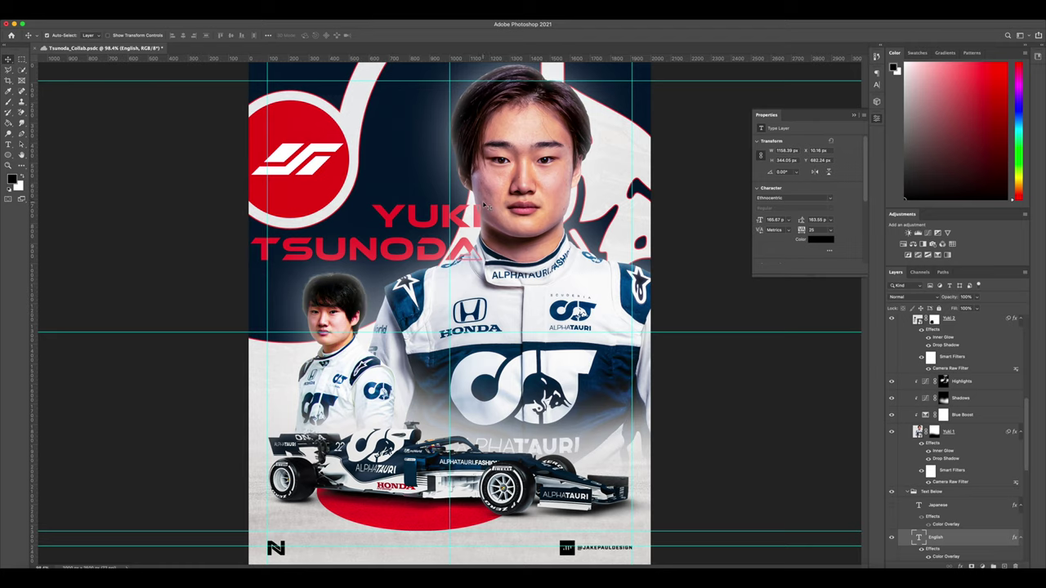
click(931, 491)
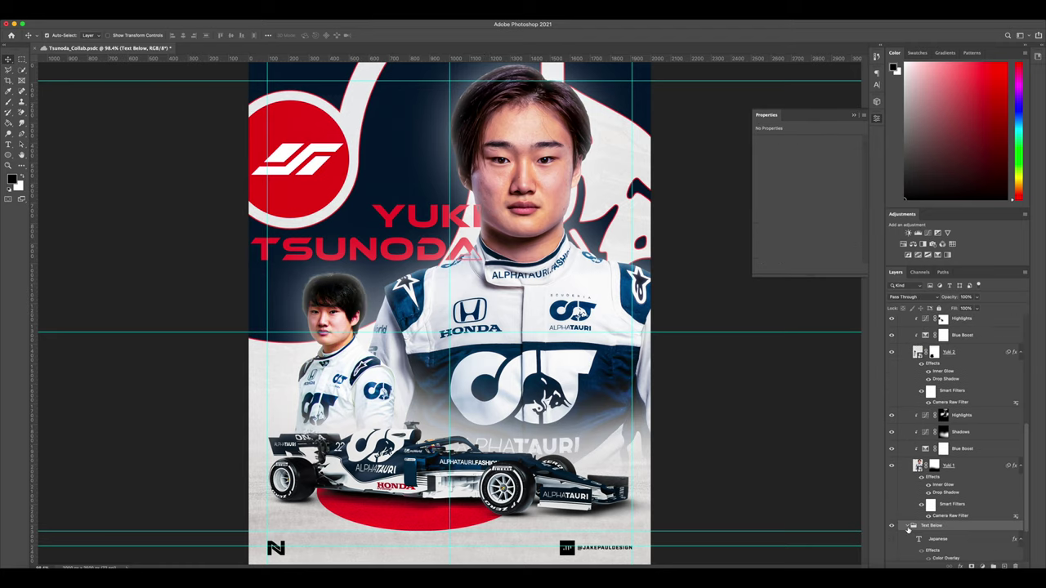
scroll(900, 500, down, 1)
click(891, 508)
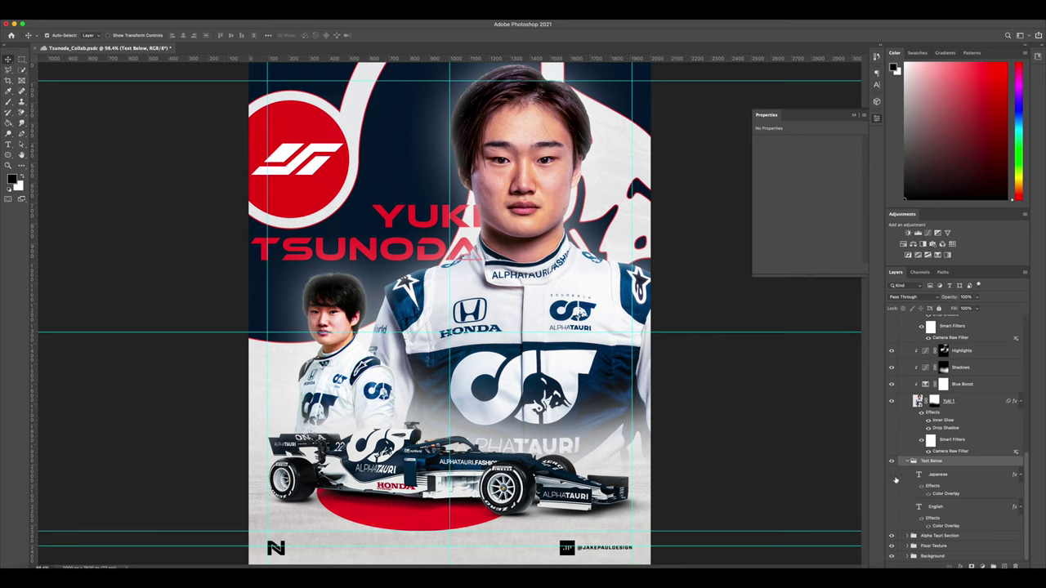
click(891, 474)
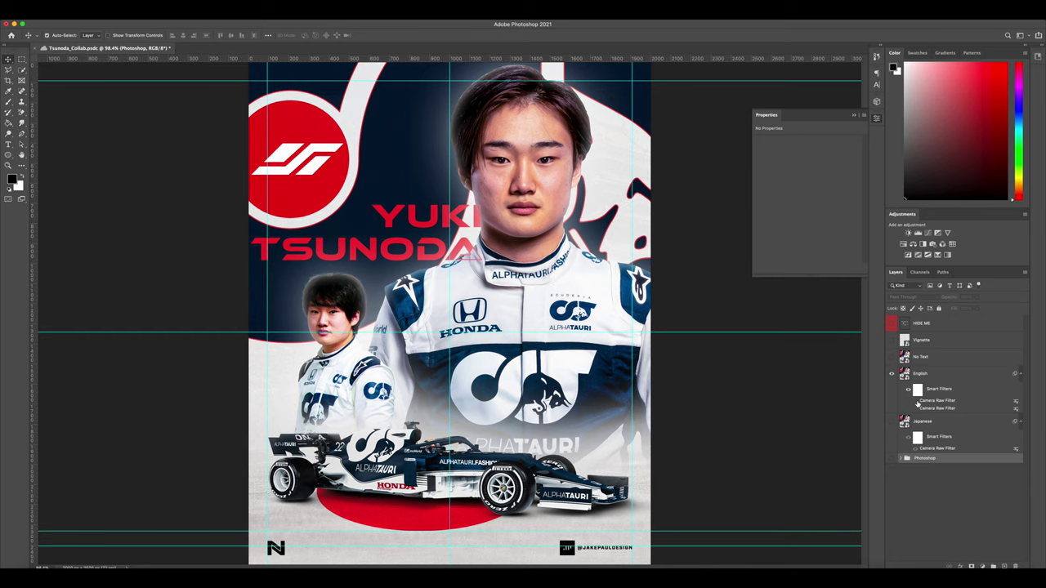
Step: Compare the merged poster versions by swapping visibility from the English layer to the Japanese one and back to English
click(891, 373)
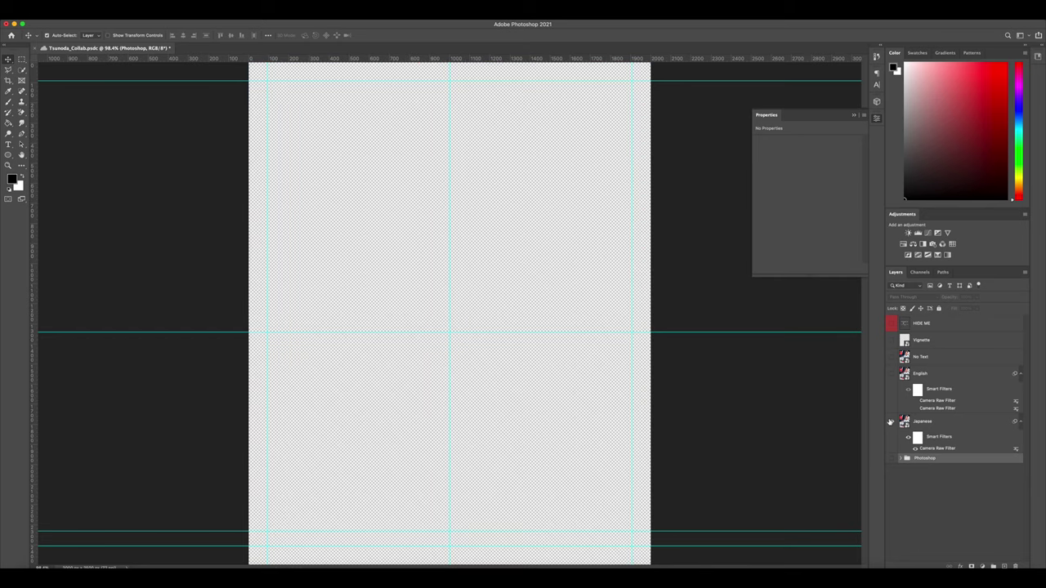
click(890, 420)
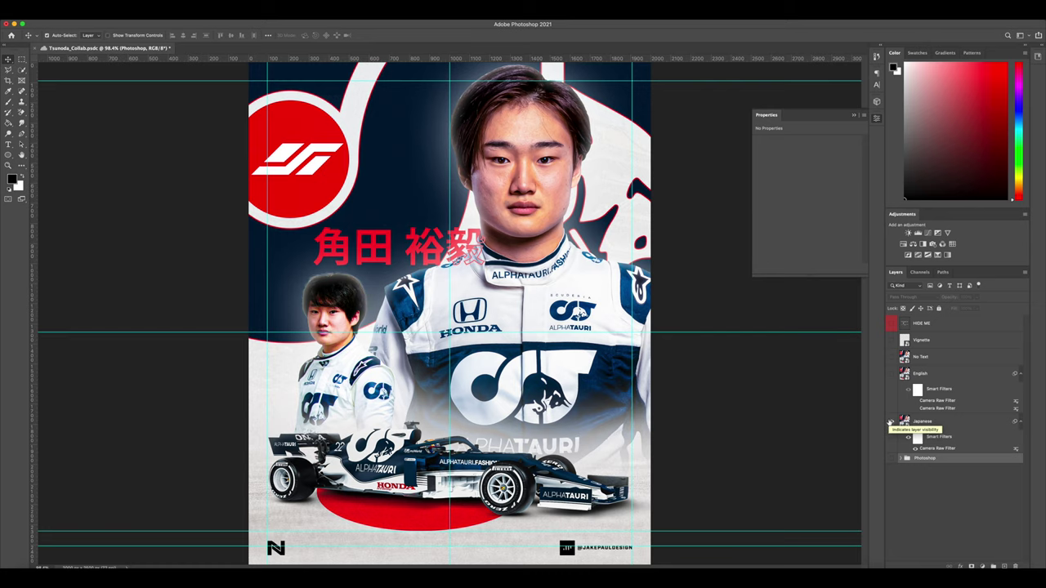
click(891, 420)
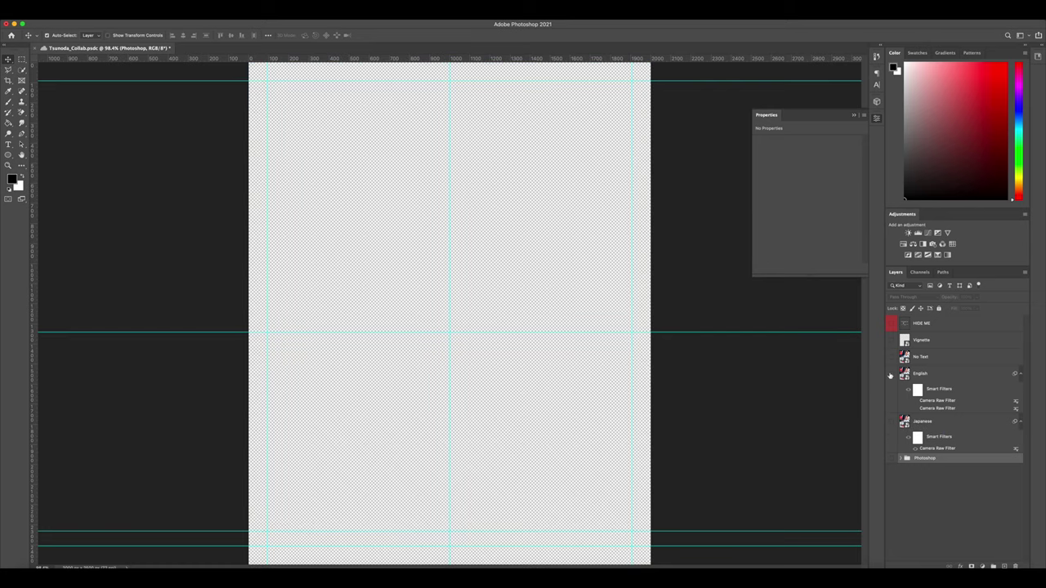
click(891, 374)
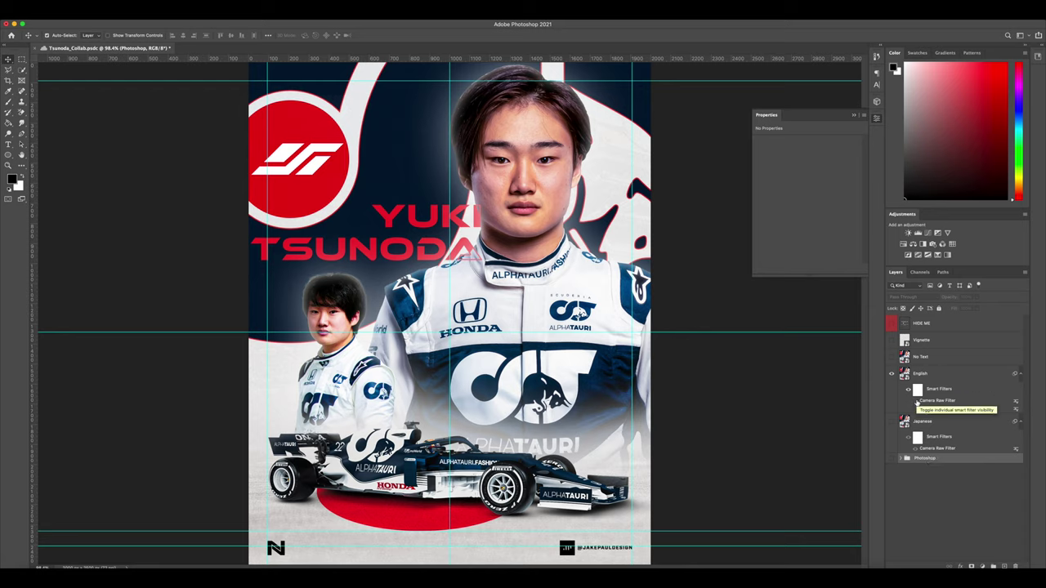
Step: Make the merged Japanese smart object layer active, leaving its visibility off
click(196, 10)
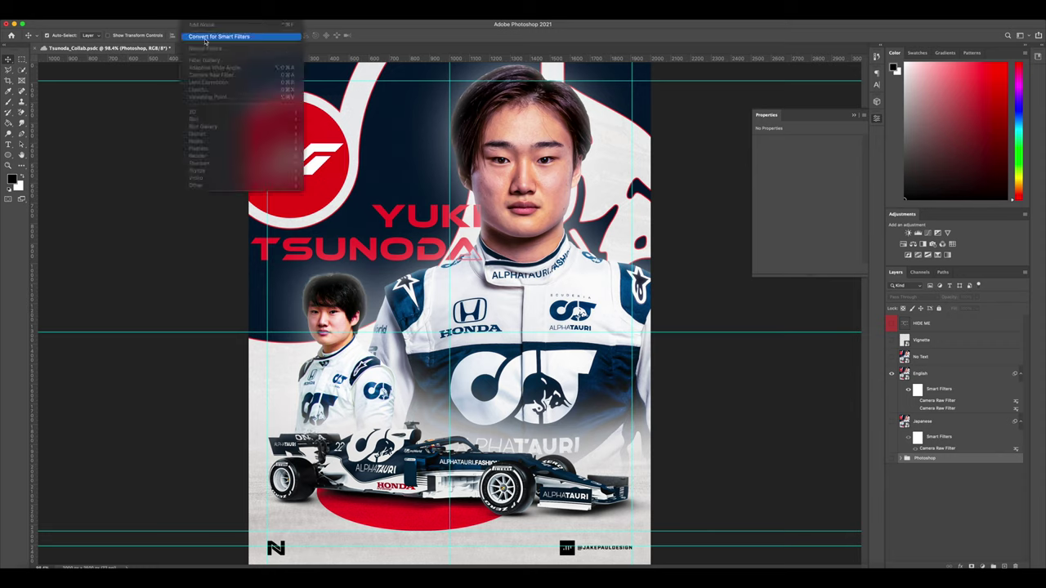
key(Escape)
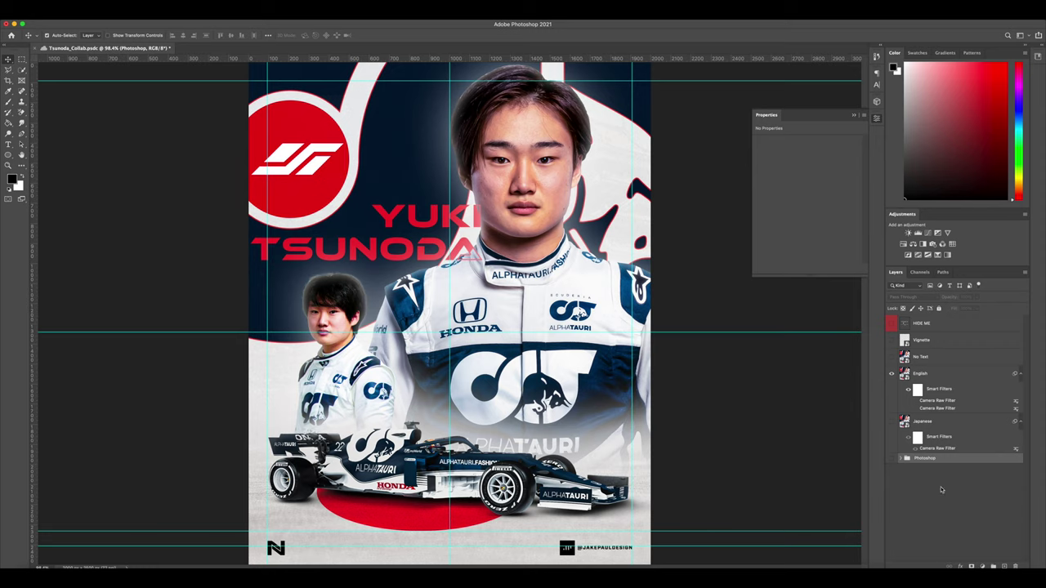
click(948, 420)
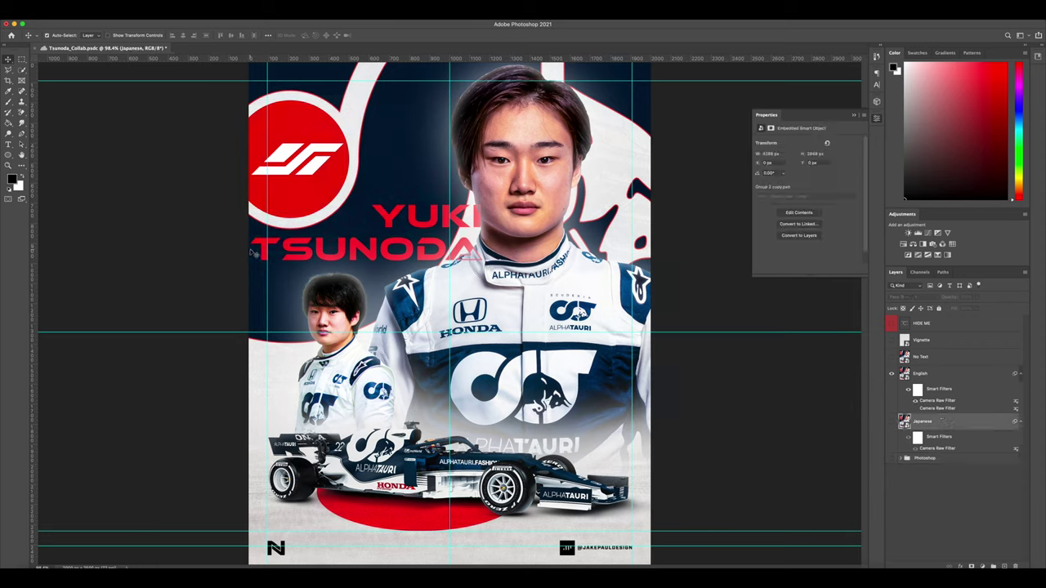